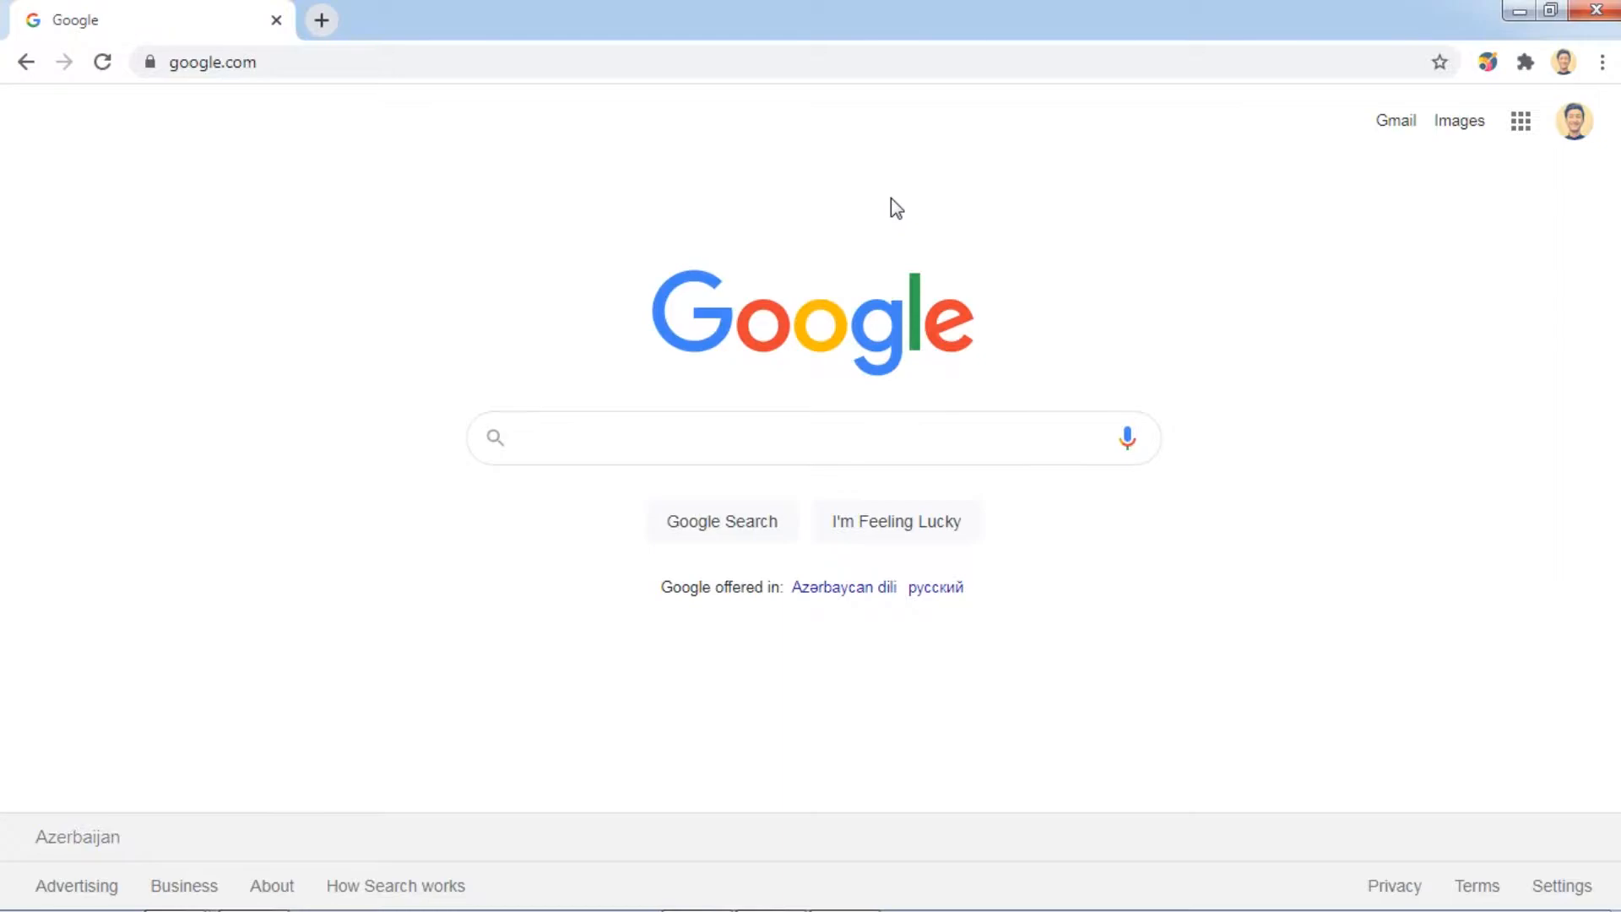
Go to cognimates.me and bookmark the page as 'Home - Cognimates'.
{"action": "left_click", "coordinate": [333, 64]}
{"action": "type", "text": "cognimates"}
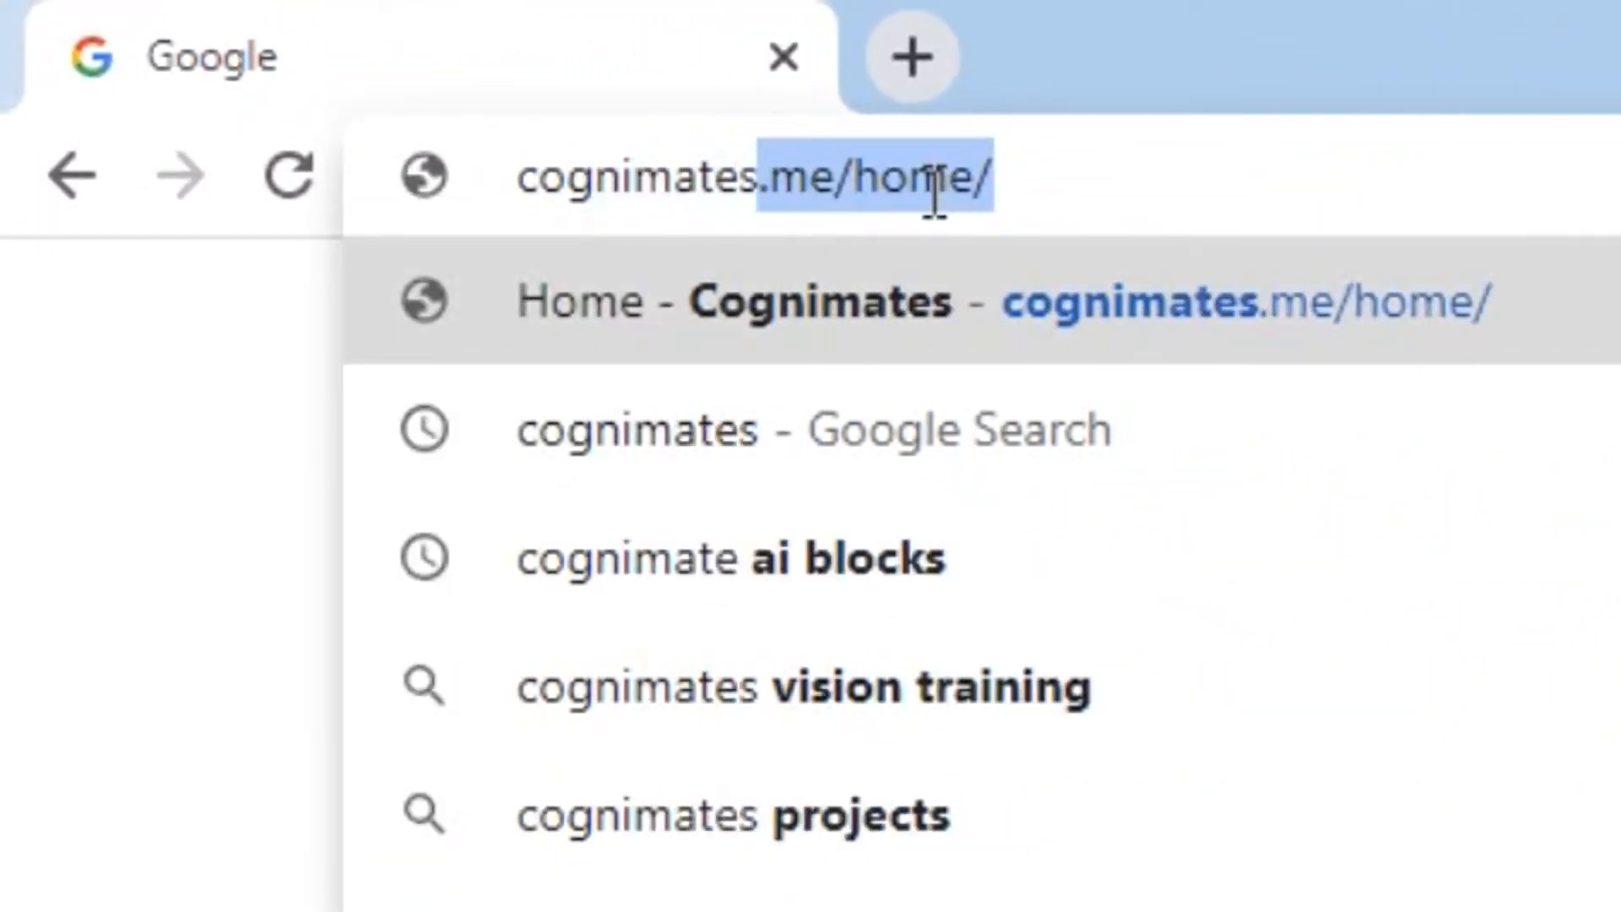
{"action": "type", "text": ".me/home/"}
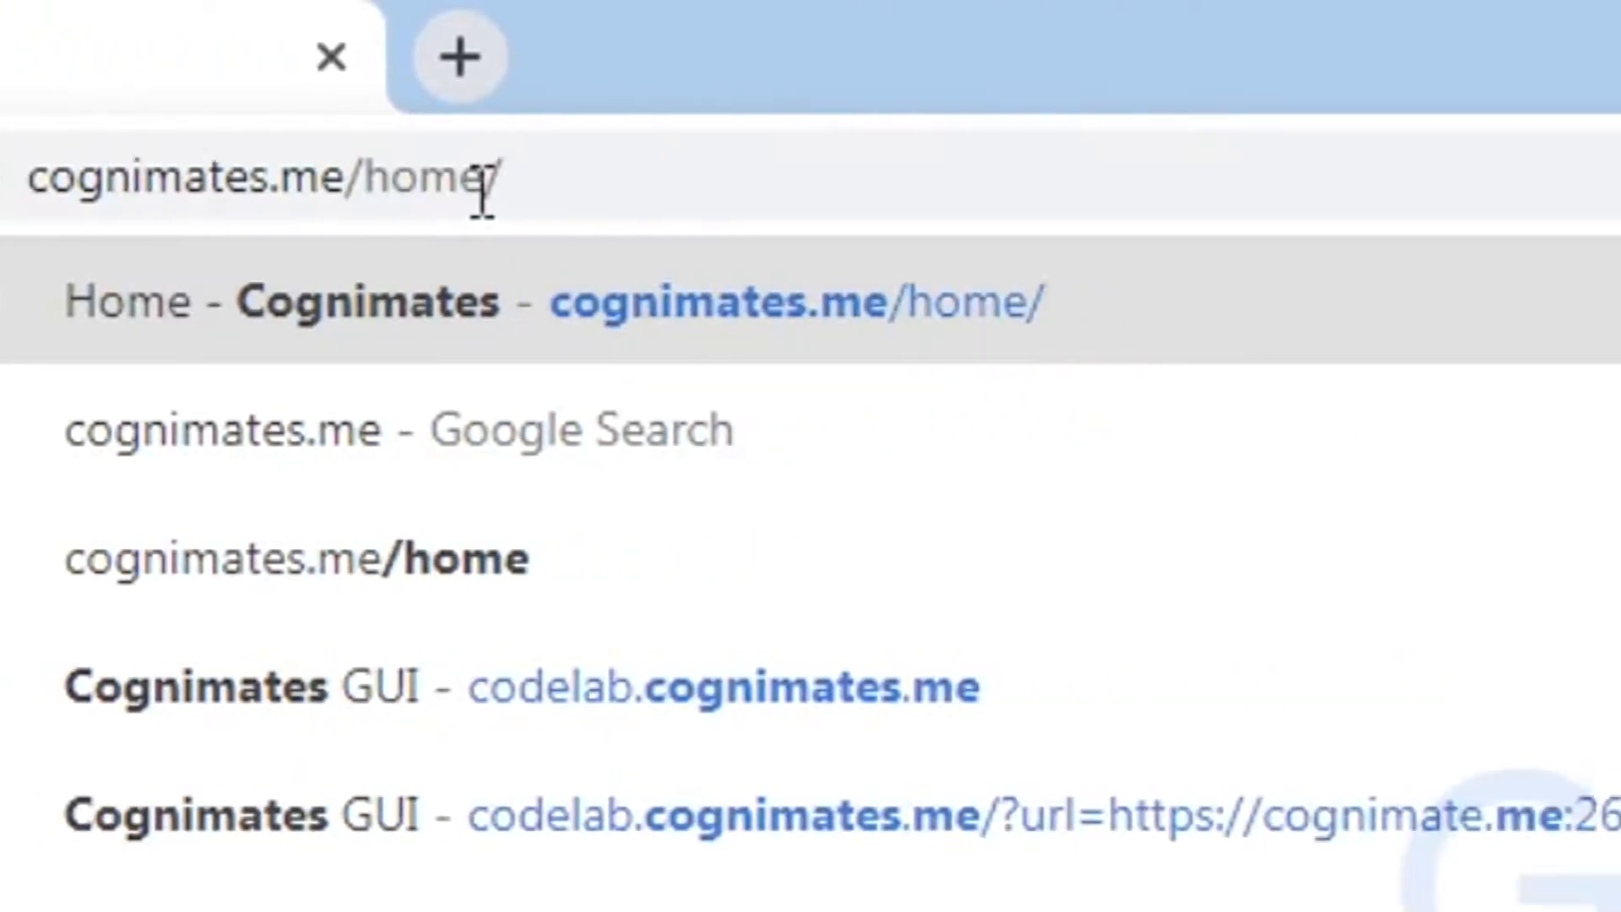
{"action": "key", "text": "Return"}
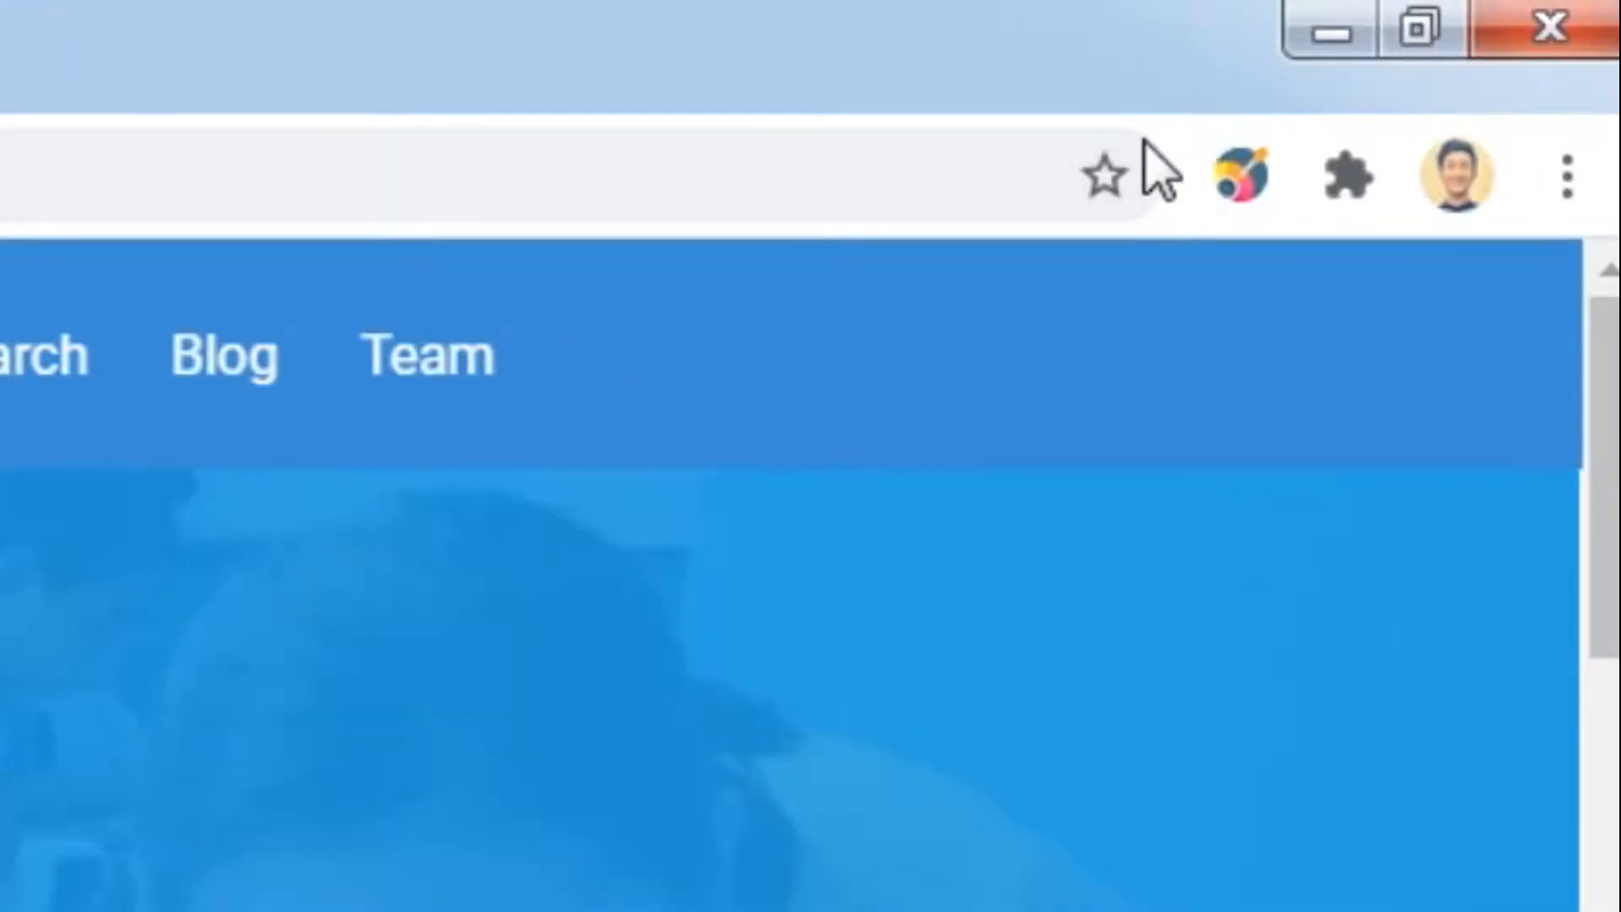
{"action": "left_click", "coordinate": [1106, 174]}
{"action": "left_click", "coordinate": [769, 776]}
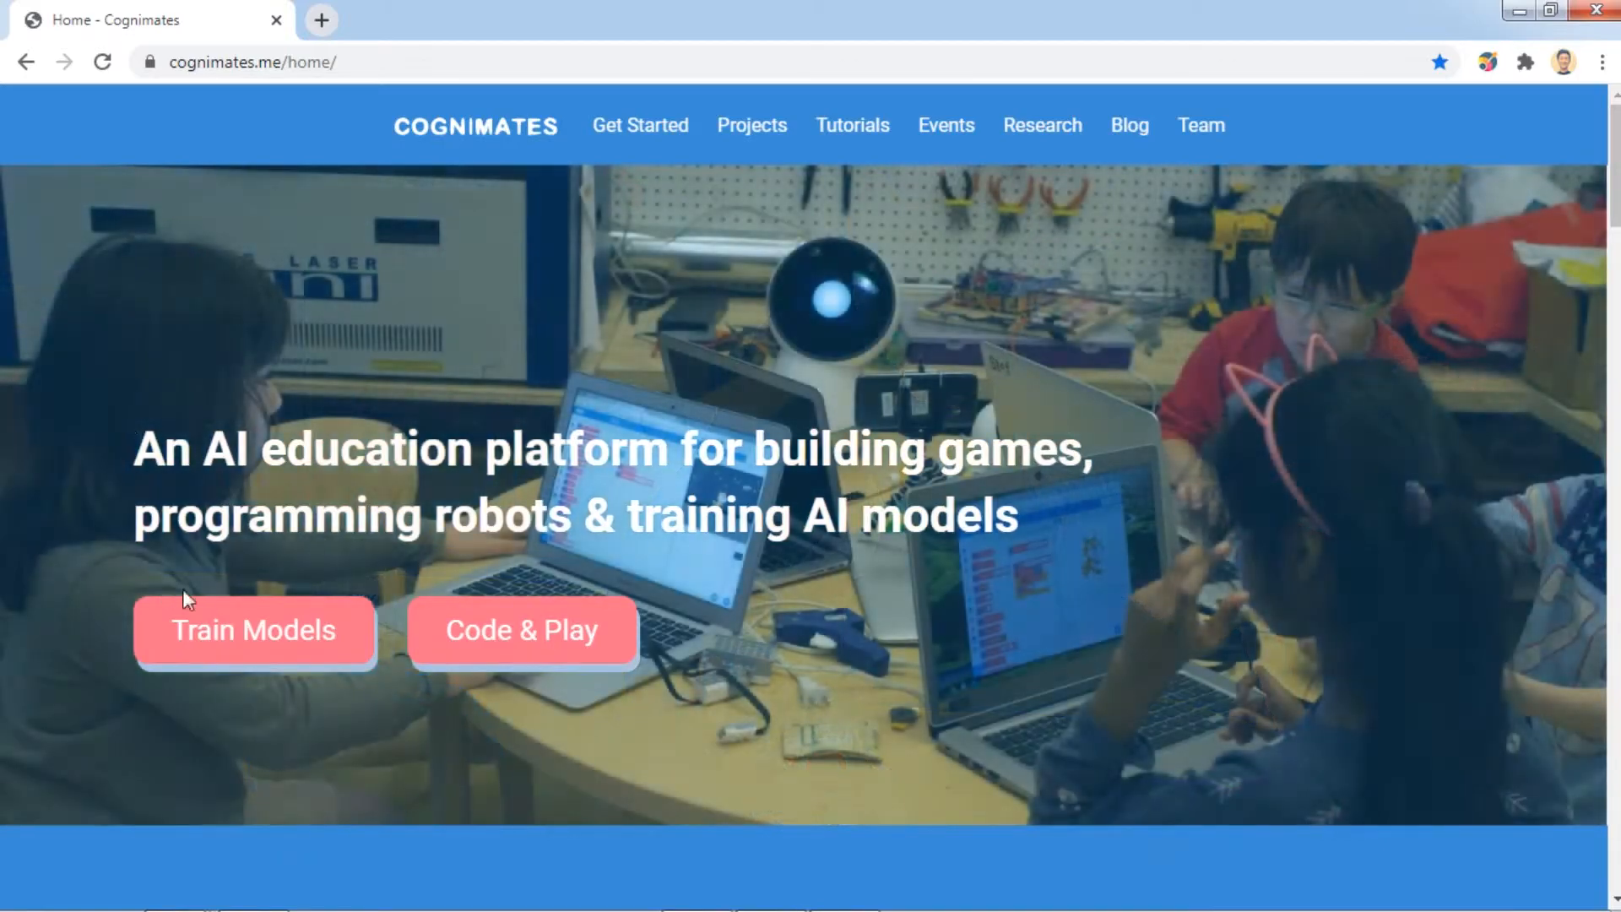
Open Train Models in Cognimates Studio and choose Train Vision.
{"action": "left_click", "coordinate": [263, 639]}
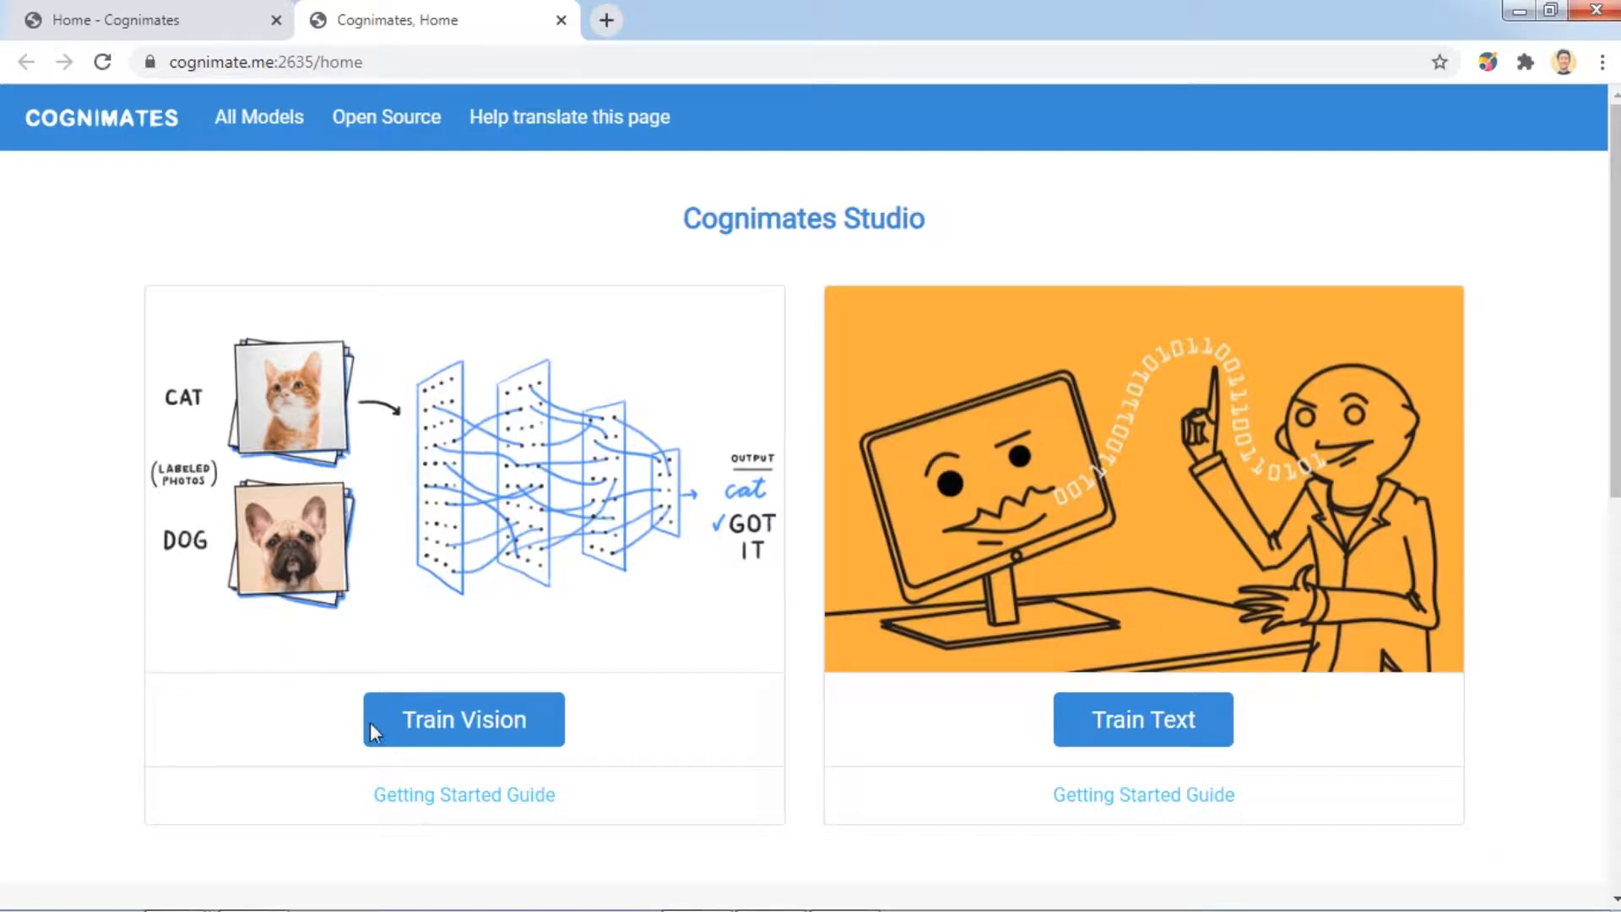
{"action": "left_click", "coordinate": [471, 721]}
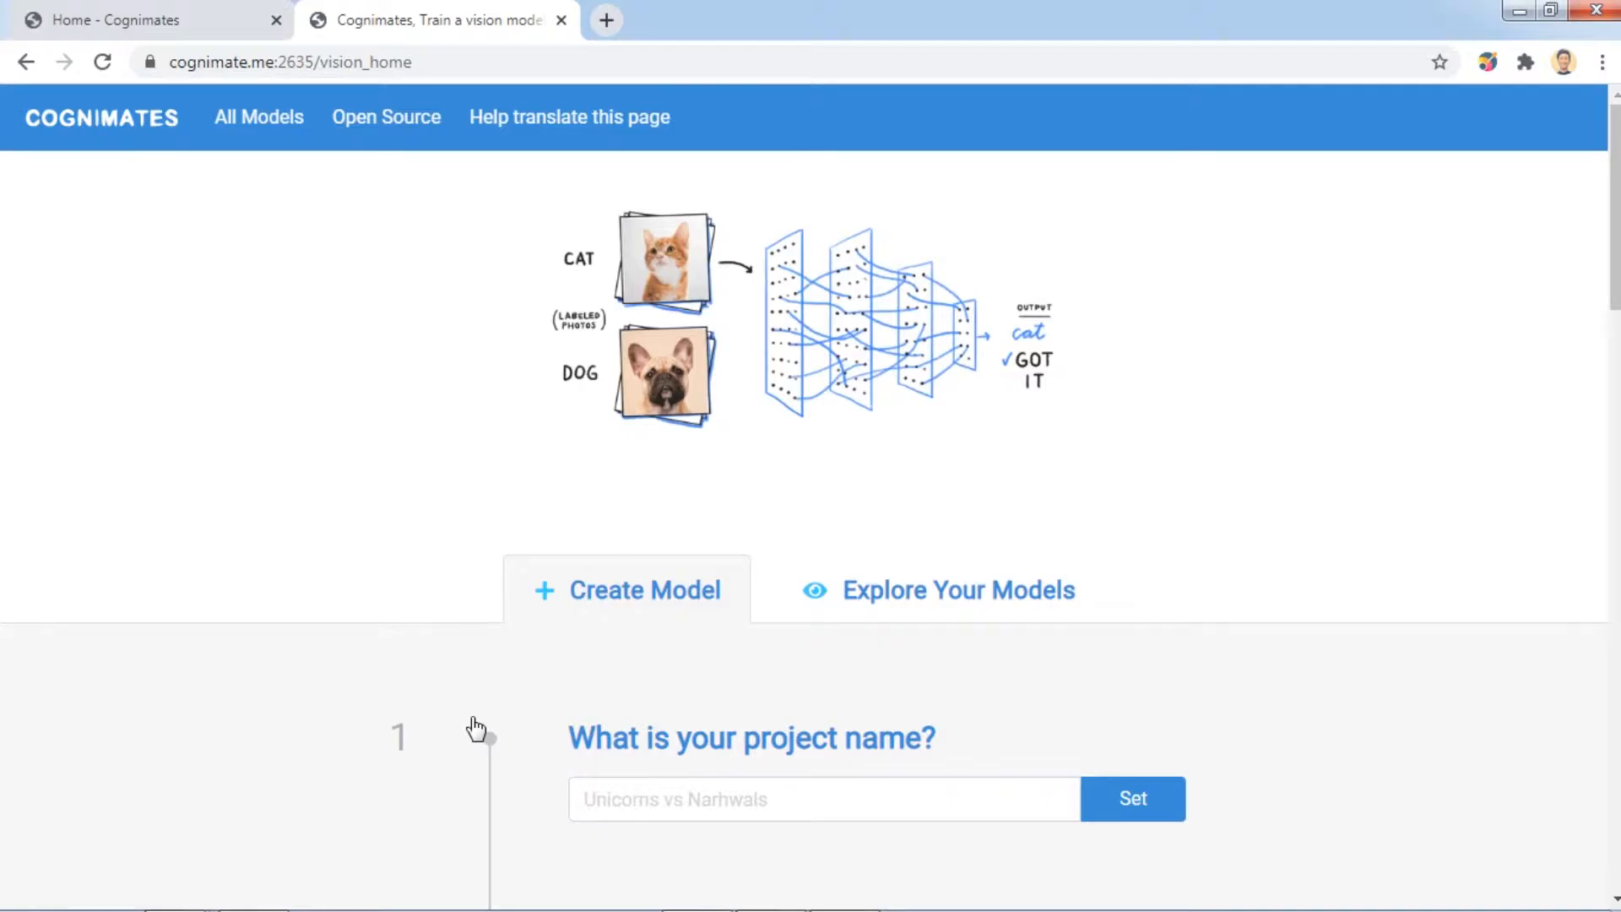
Set the vision project's name to 'cat vs dog'.
{"action": "scroll", "coordinate": [840, 475], "scroll_direction": "down", "scroll_amount": 3}
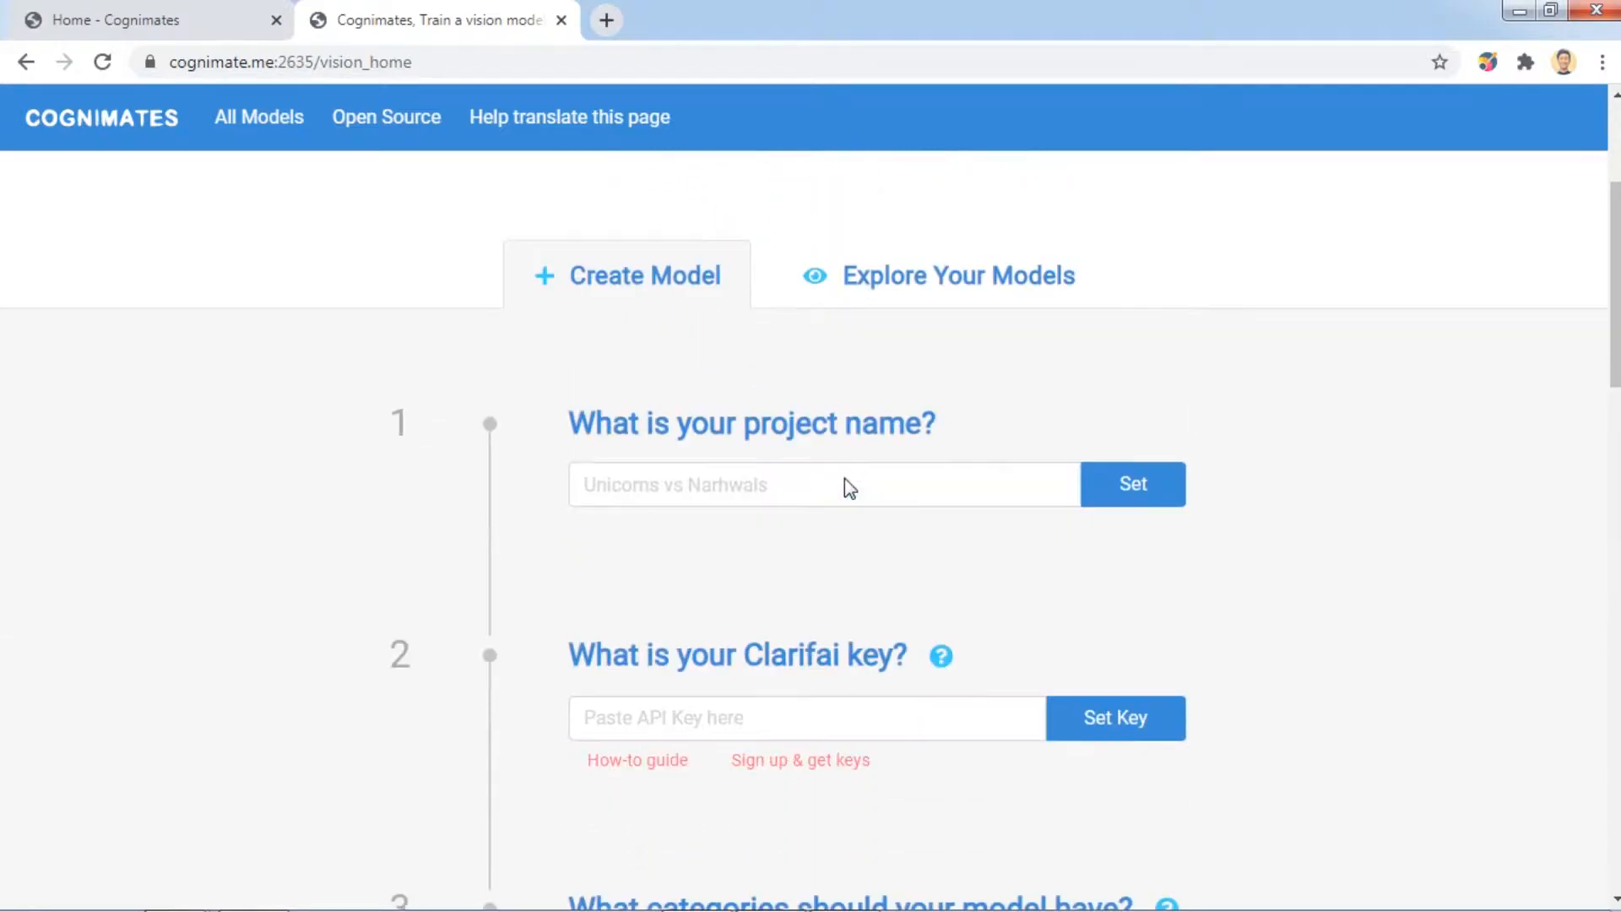
{"action": "scroll", "coordinate": [844, 478], "scroll_direction": "down", "scroll_amount": 1}
{"action": "left_click", "coordinate": [870, 453]}
{"action": "type", "text": "cat vs dog"}
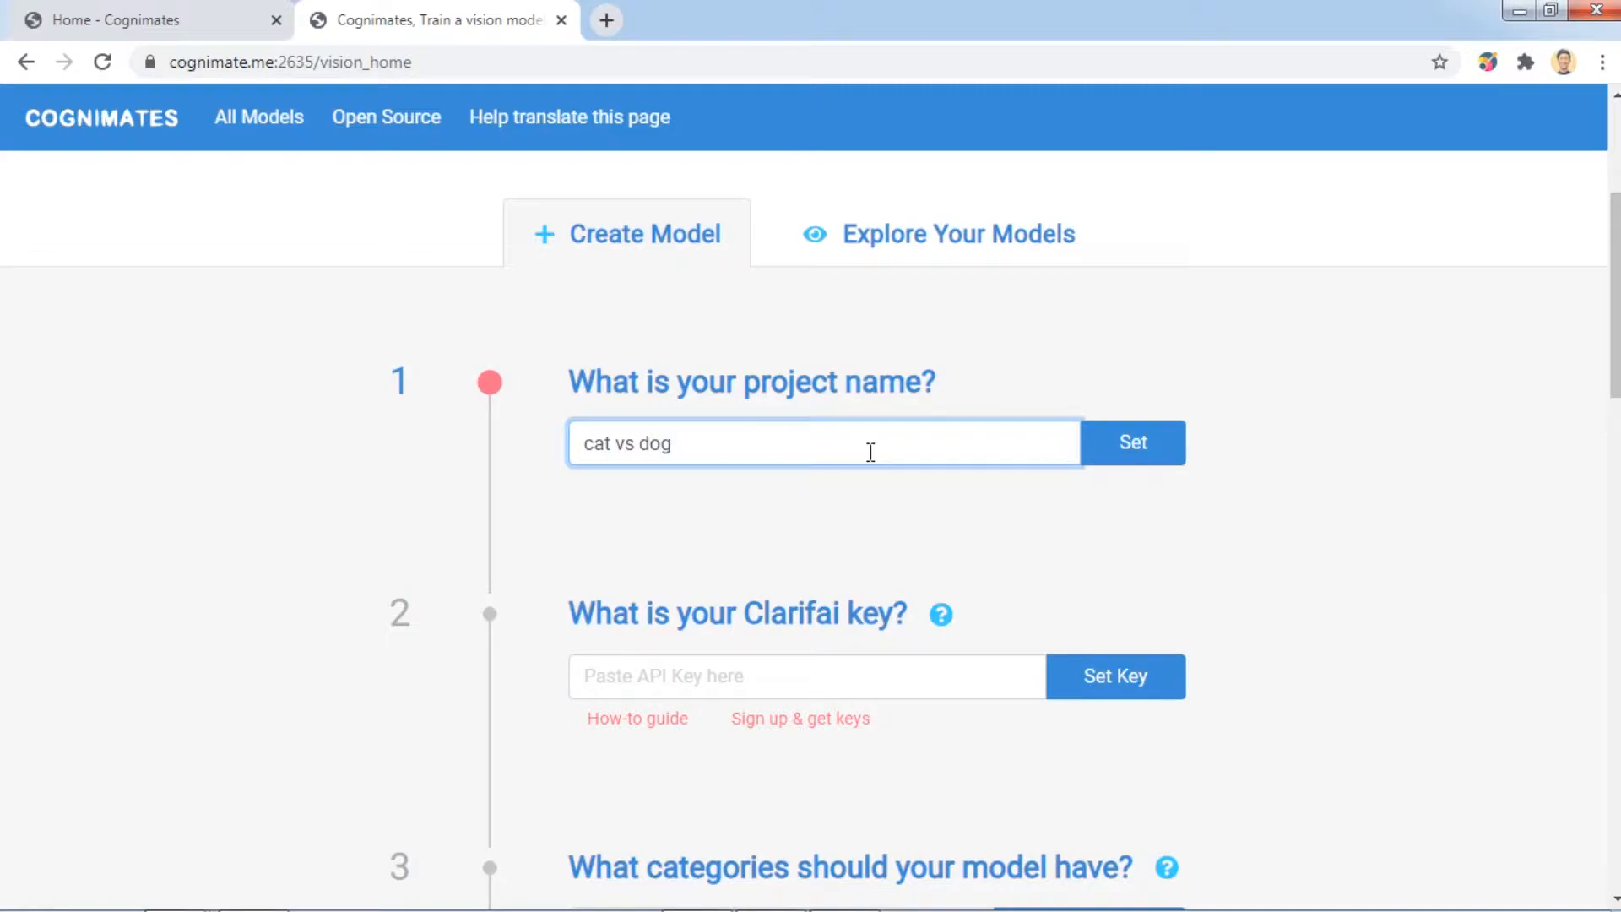
{"action": "left_click", "coordinate": [1139, 440]}
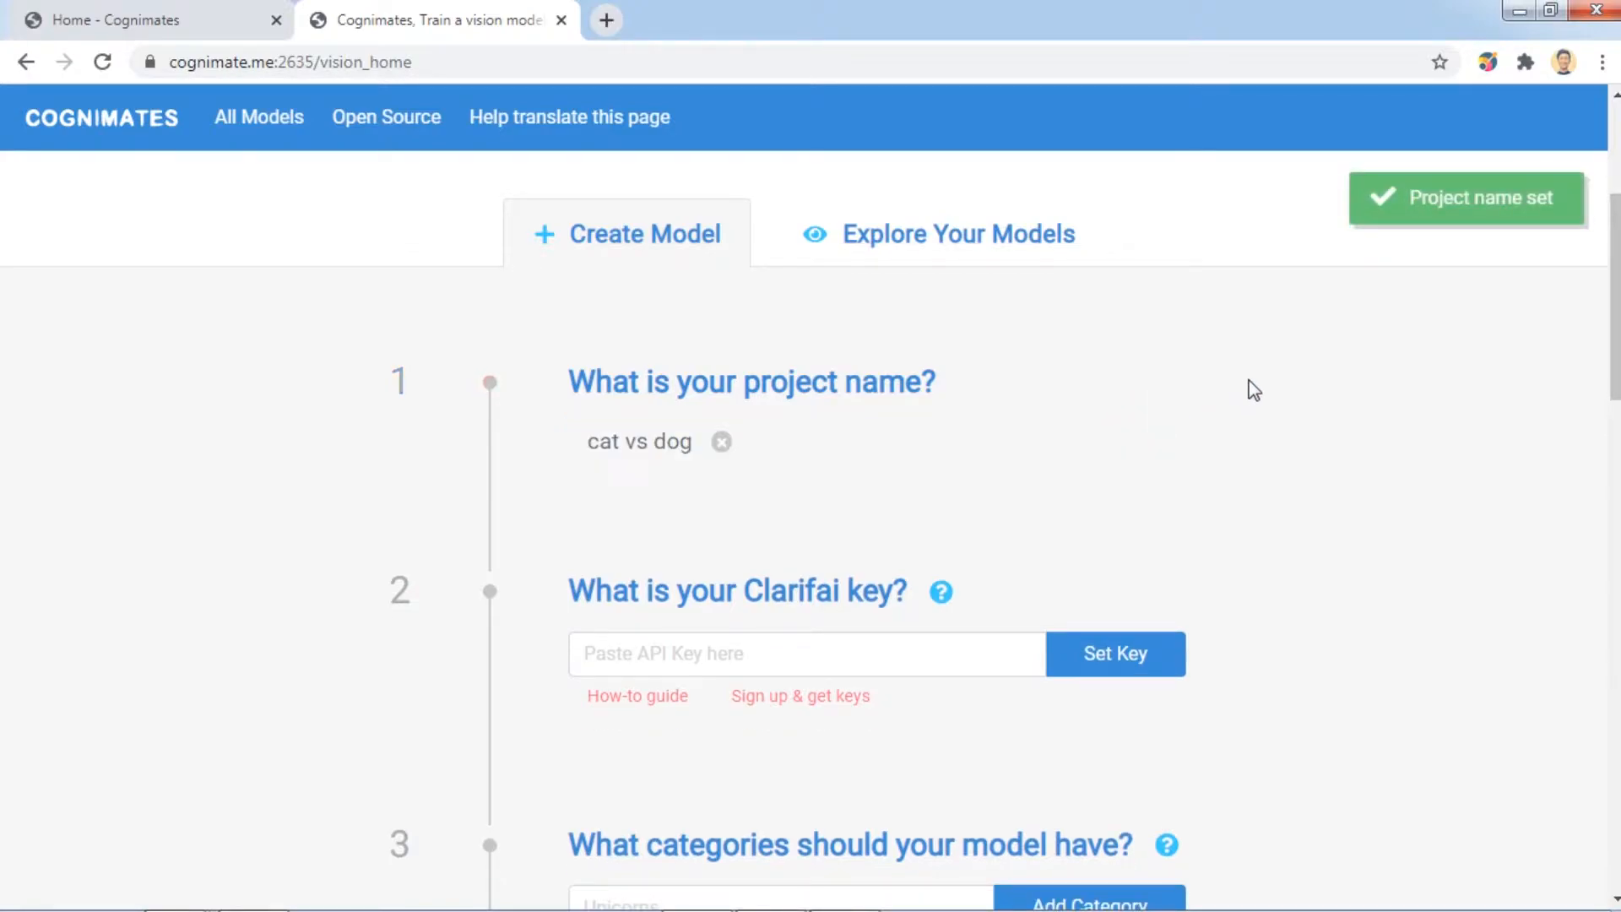
{"action": "scroll", "coordinate": [1253, 387], "scroll_direction": "down", "scroll_amount": 1}
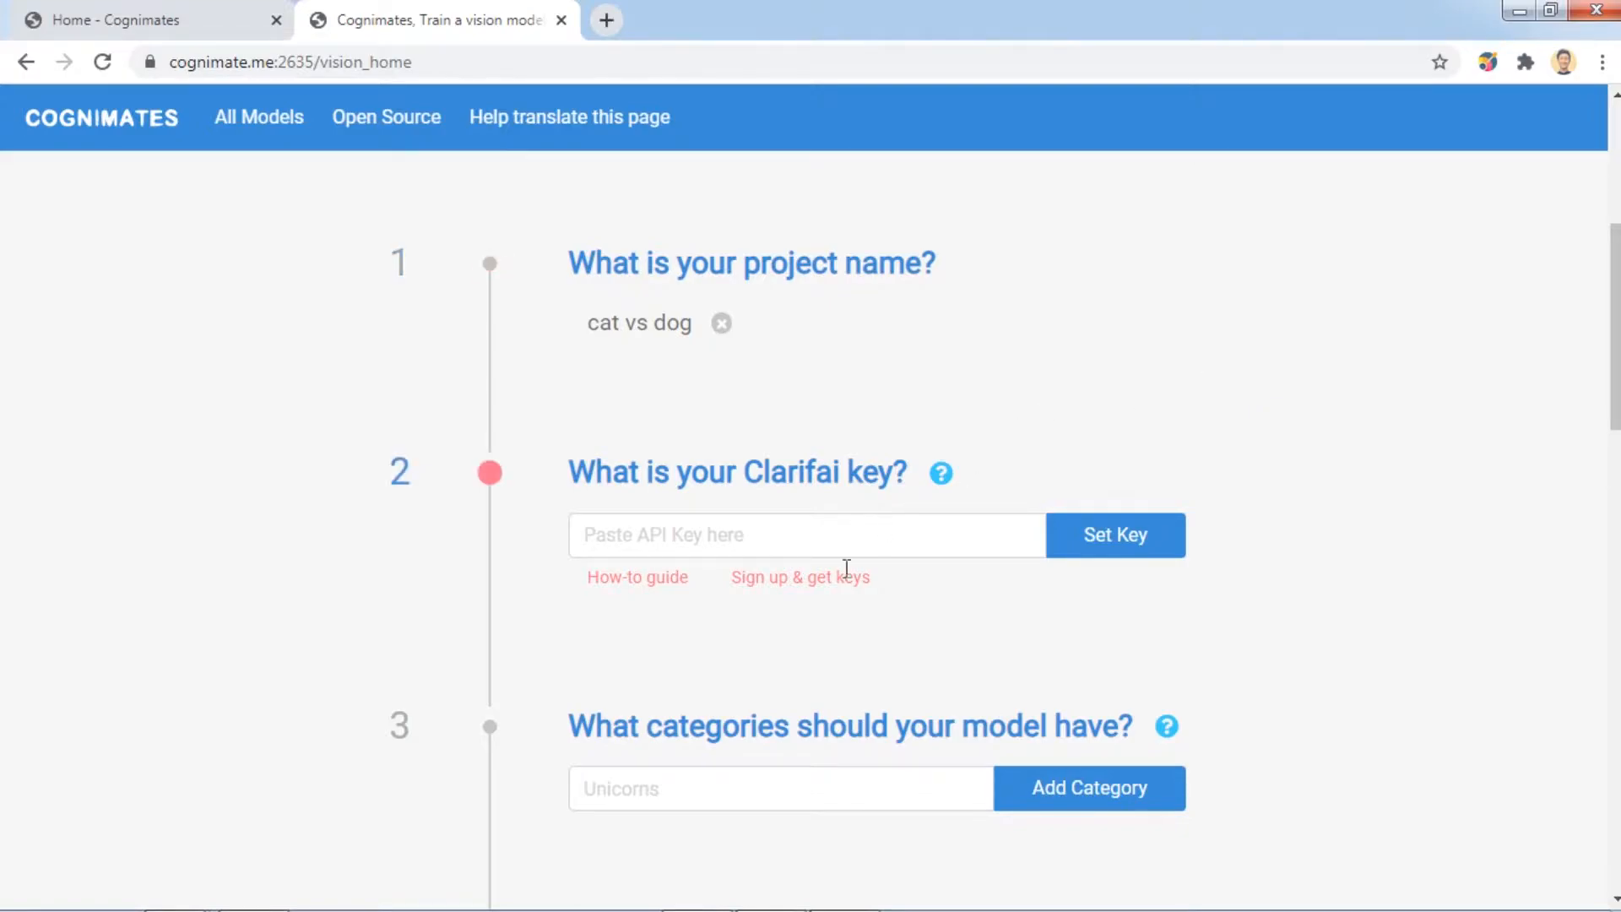
Open the Clarifai signup form and enter the user's first name, last name and e-mail address.
{"action": "left_click", "coordinate": [816, 578]}
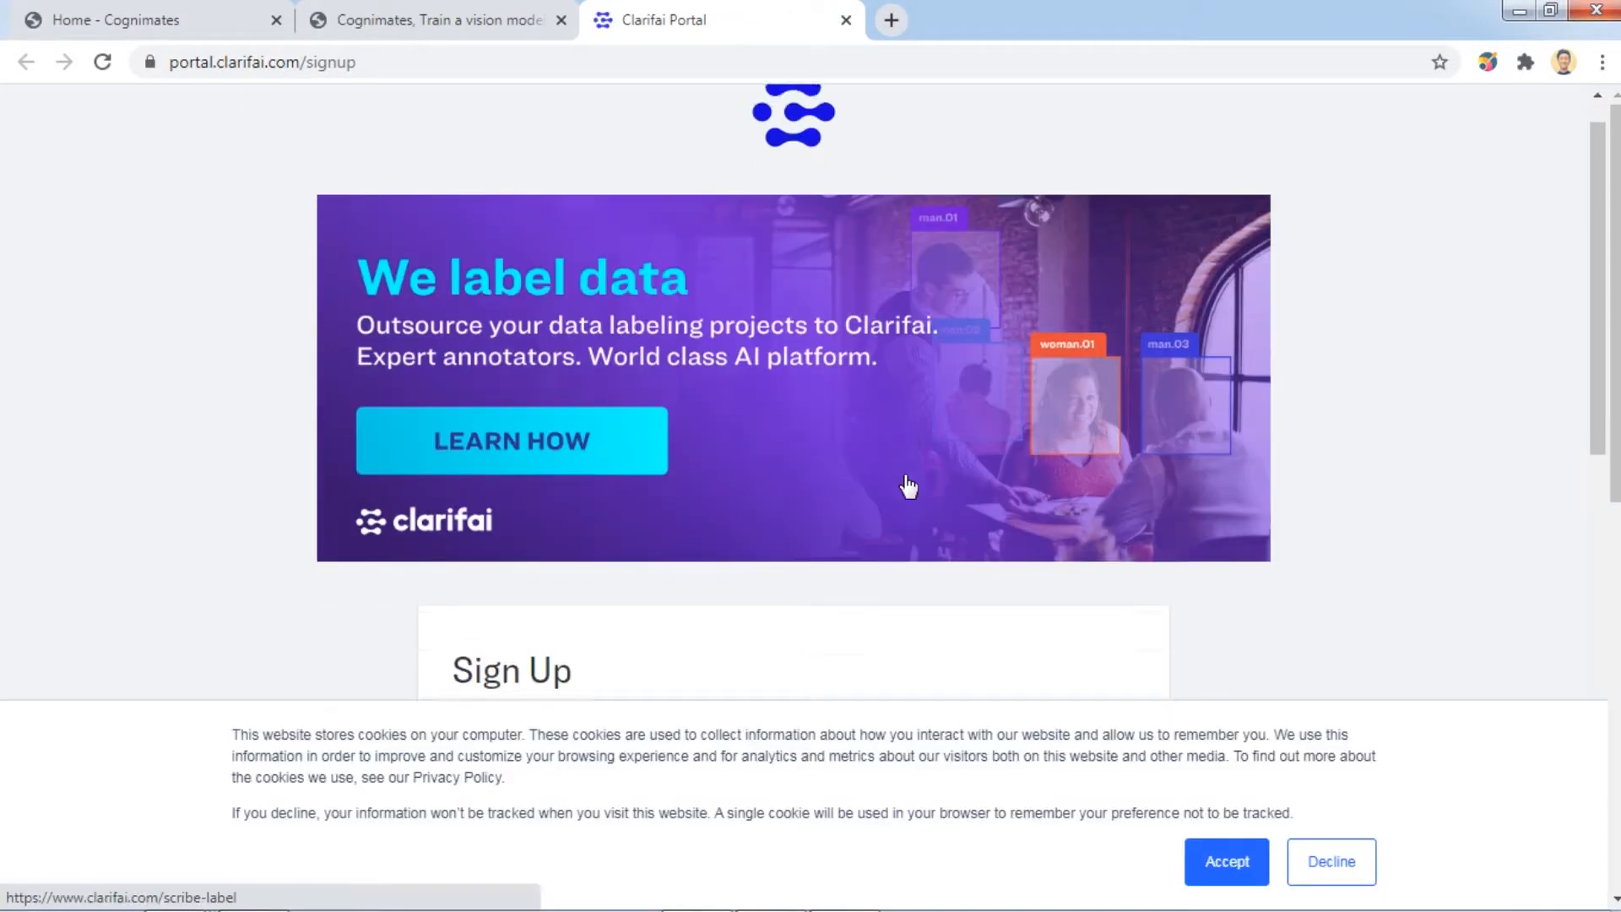
{"action": "scroll", "coordinate": [907, 482], "scroll_direction": "down", "scroll_amount": 5}
{"action": "scroll", "coordinate": [906, 474], "scroll_direction": "down", "scroll_amount": 1}
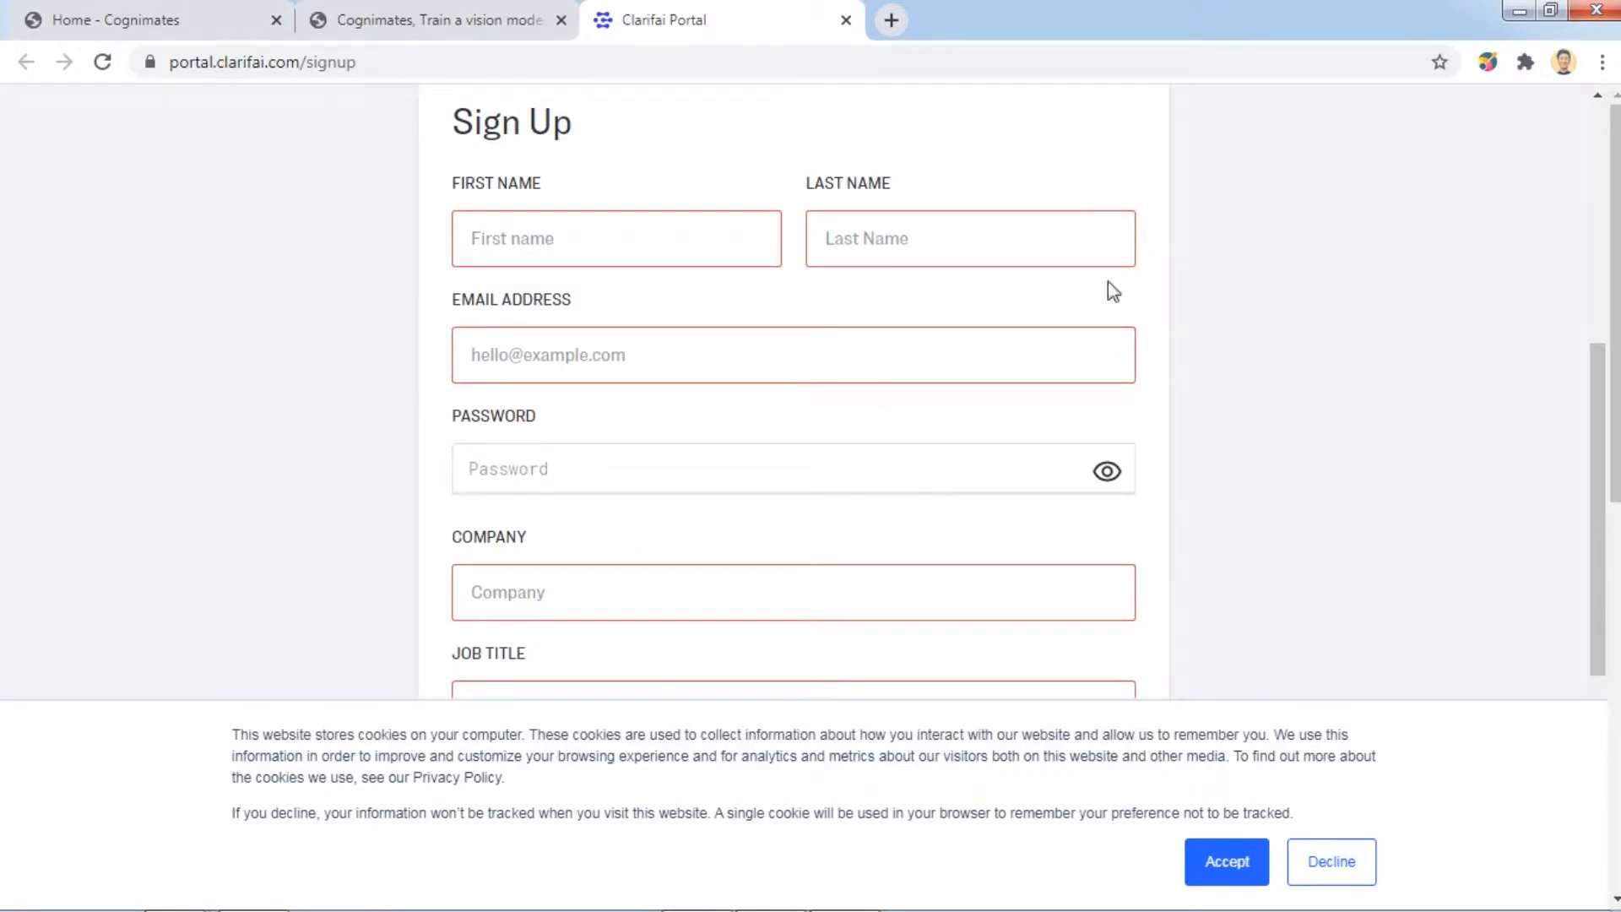
{"action": "left_click", "coordinate": [717, 229]}
{"action": "key", "text": "Tab"}
{"action": "key", "text": "Tab"}
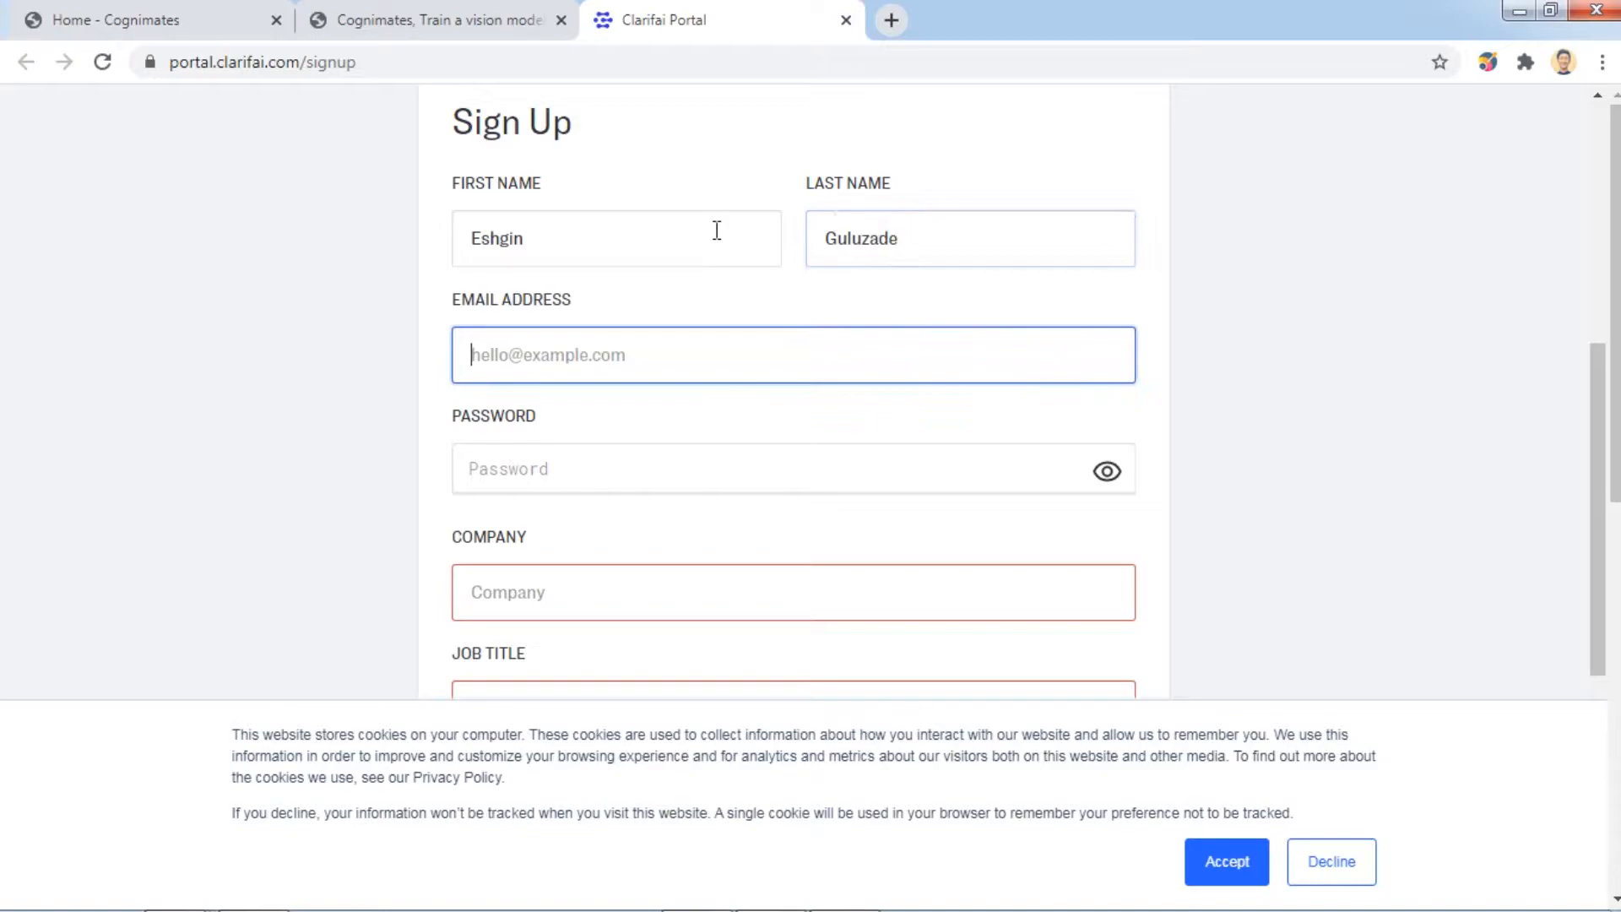
Enter the account password, company BEU and job title Educator.
{"action": "left_click", "coordinate": [586, 460]}
{"action": "type", "text": "••"}
{"action": "key", "text": "BackSpace"}
{"action": "key", "text": "BackSpace"}
{"action": "type", "text": "•••"}
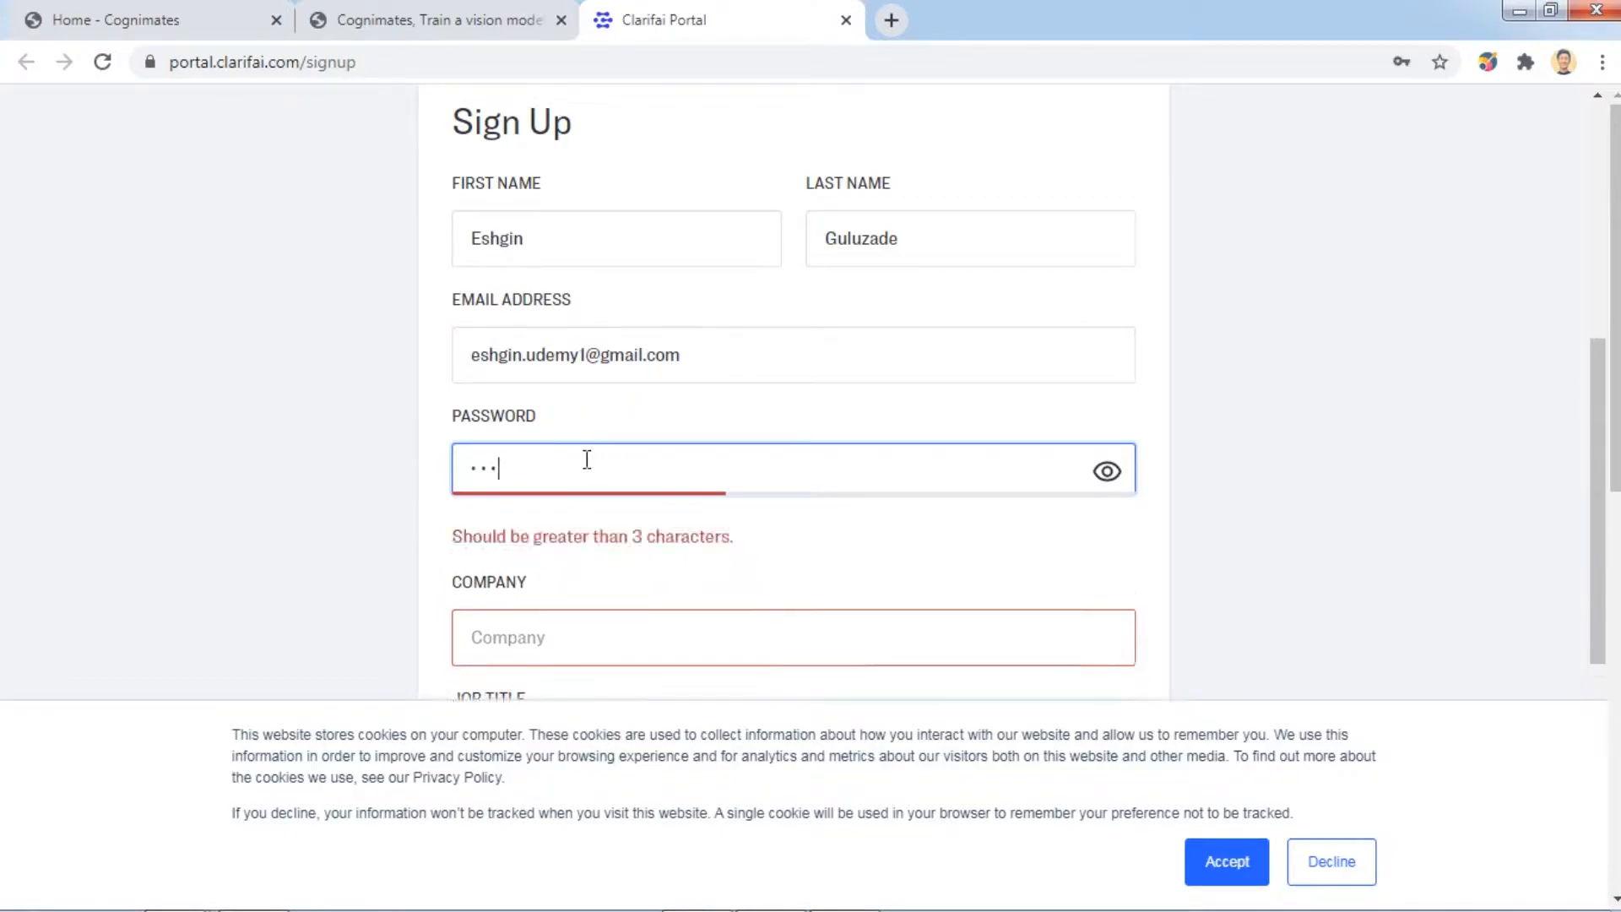
{"action": "type", "text": "••••••"}
{"action": "left_click", "coordinate": [597, 597]}
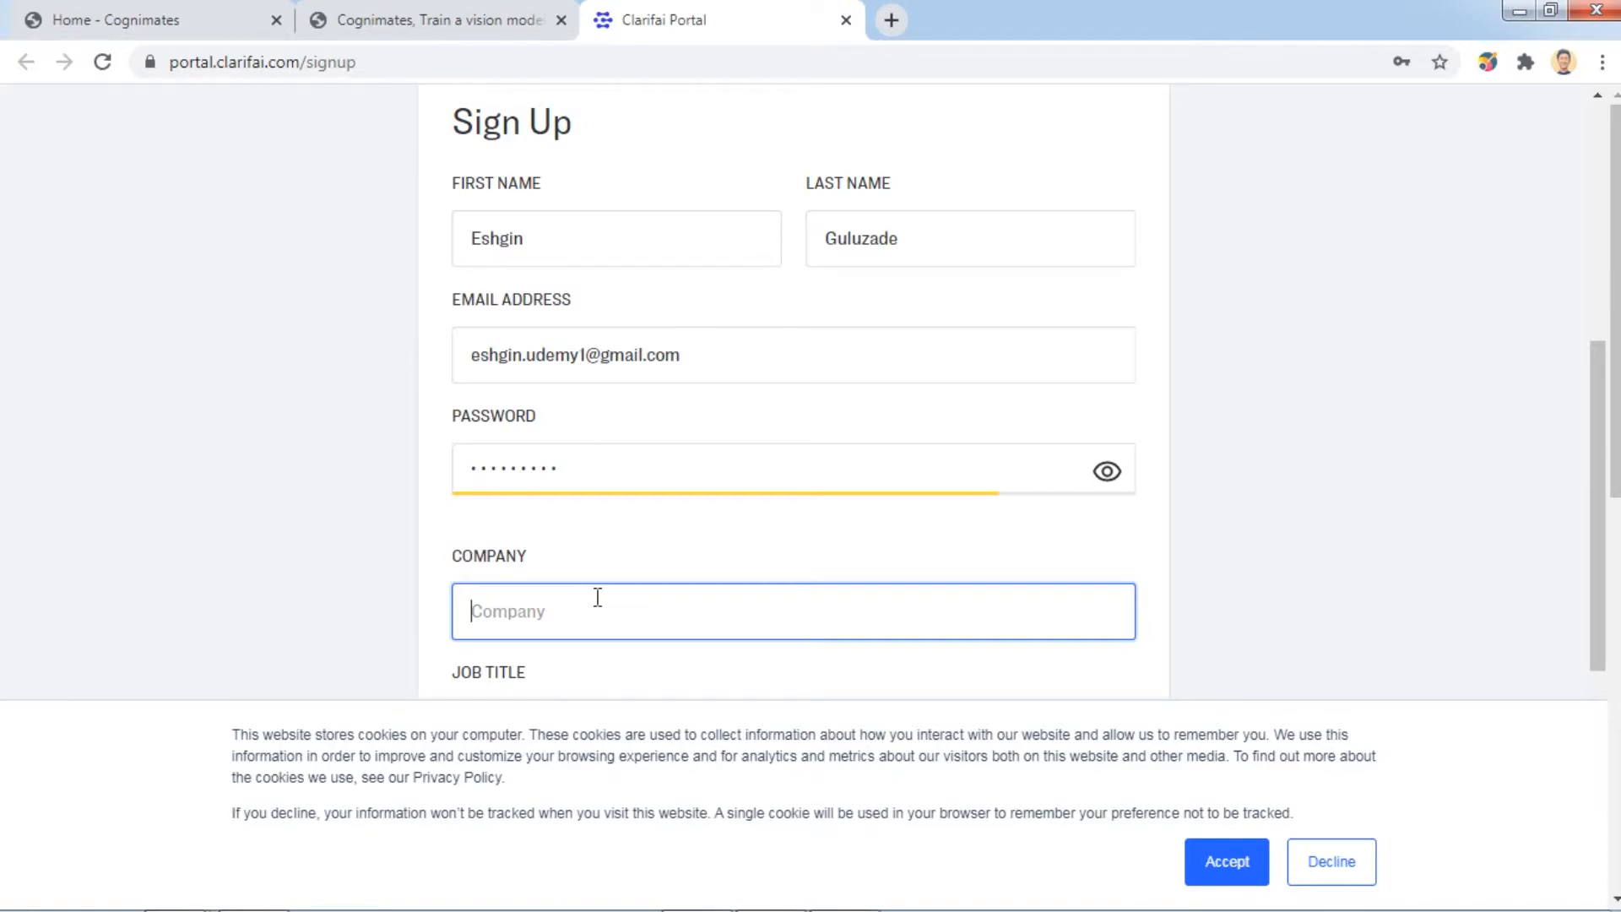
{"action": "scroll", "coordinate": [695, 489], "scroll_direction": "down", "scroll_amount": 1}
{"action": "type", "text": "BEU"}
{"action": "left_click", "coordinate": [674, 615]}
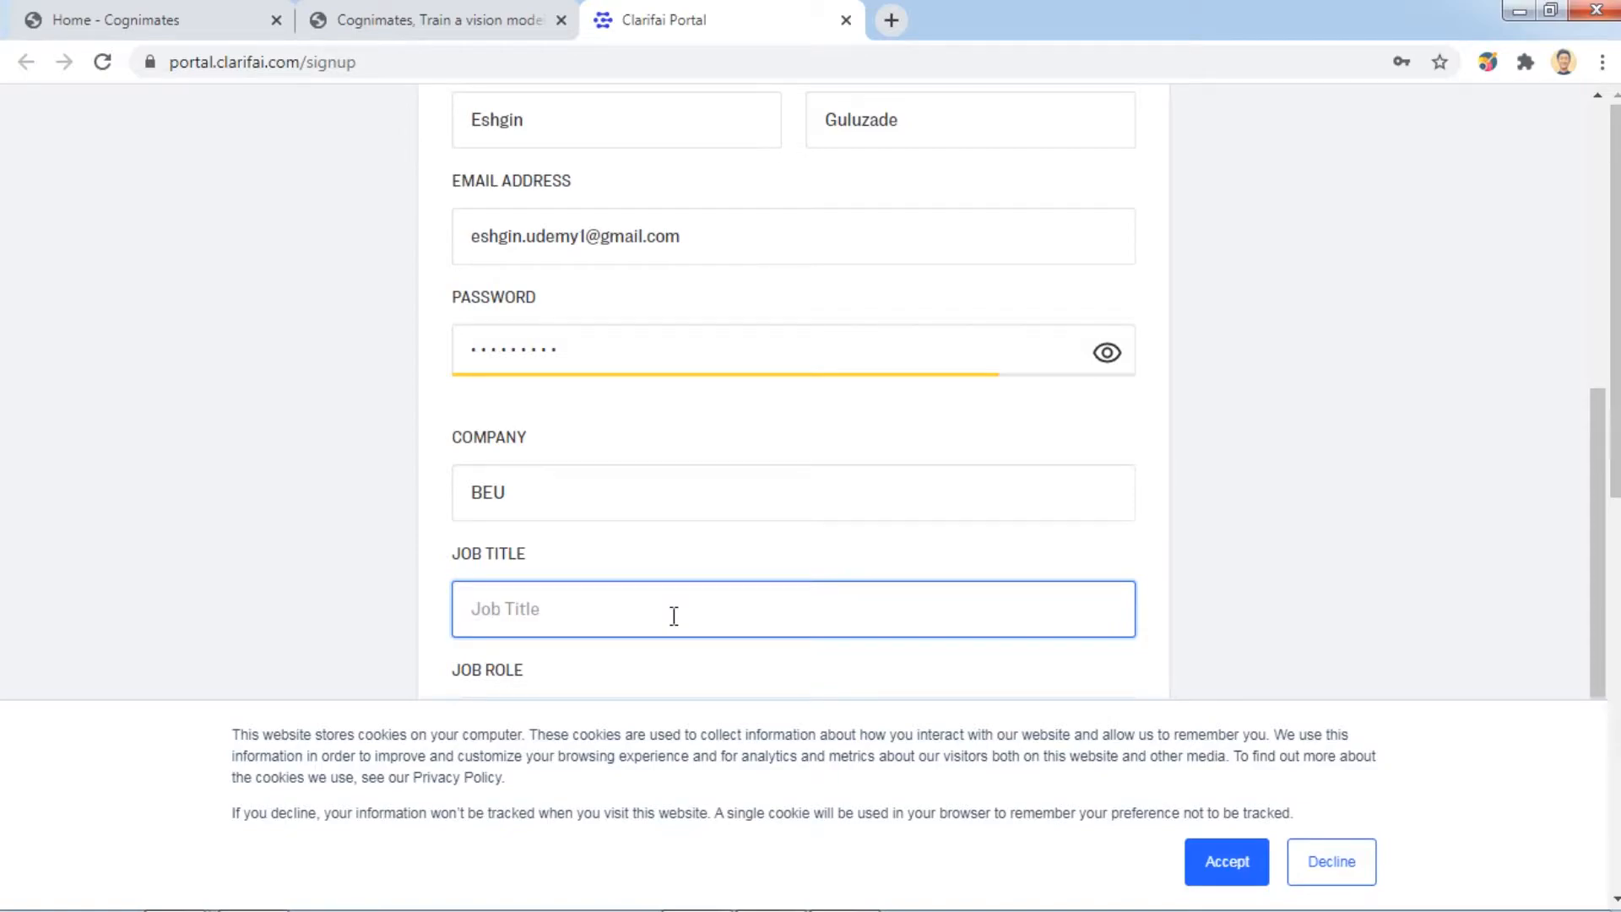
{"action": "type", "text": "Educator"}
Choose role High School Educator & Student, pass reCAPTCHA, accept all terms and submit the signup.
{"action": "scroll", "coordinate": [674, 615], "scroll_direction": "down", "scroll_amount": 3}
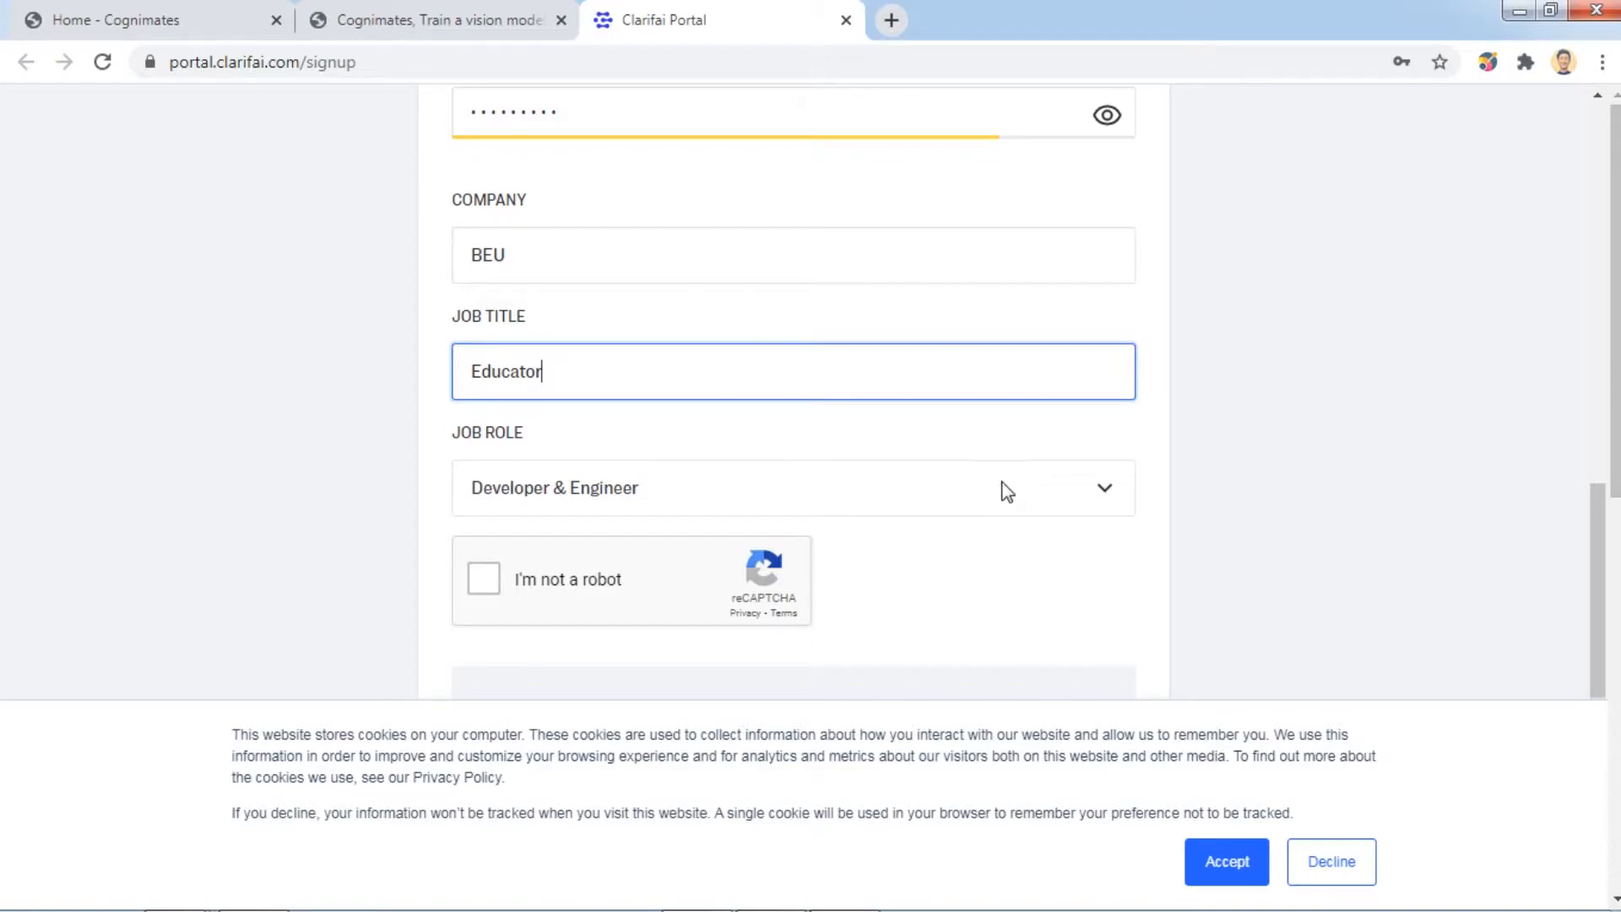
{"action": "left_click", "coordinate": [1006, 491]}
{"action": "left_click", "coordinate": [605, 667]}
{"action": "scroll", "coordinate": [1280, 426], "scroll_direction": "down", "scroll_amount": 2}
{"action": "left_click", "coordinate": [491, 402]}
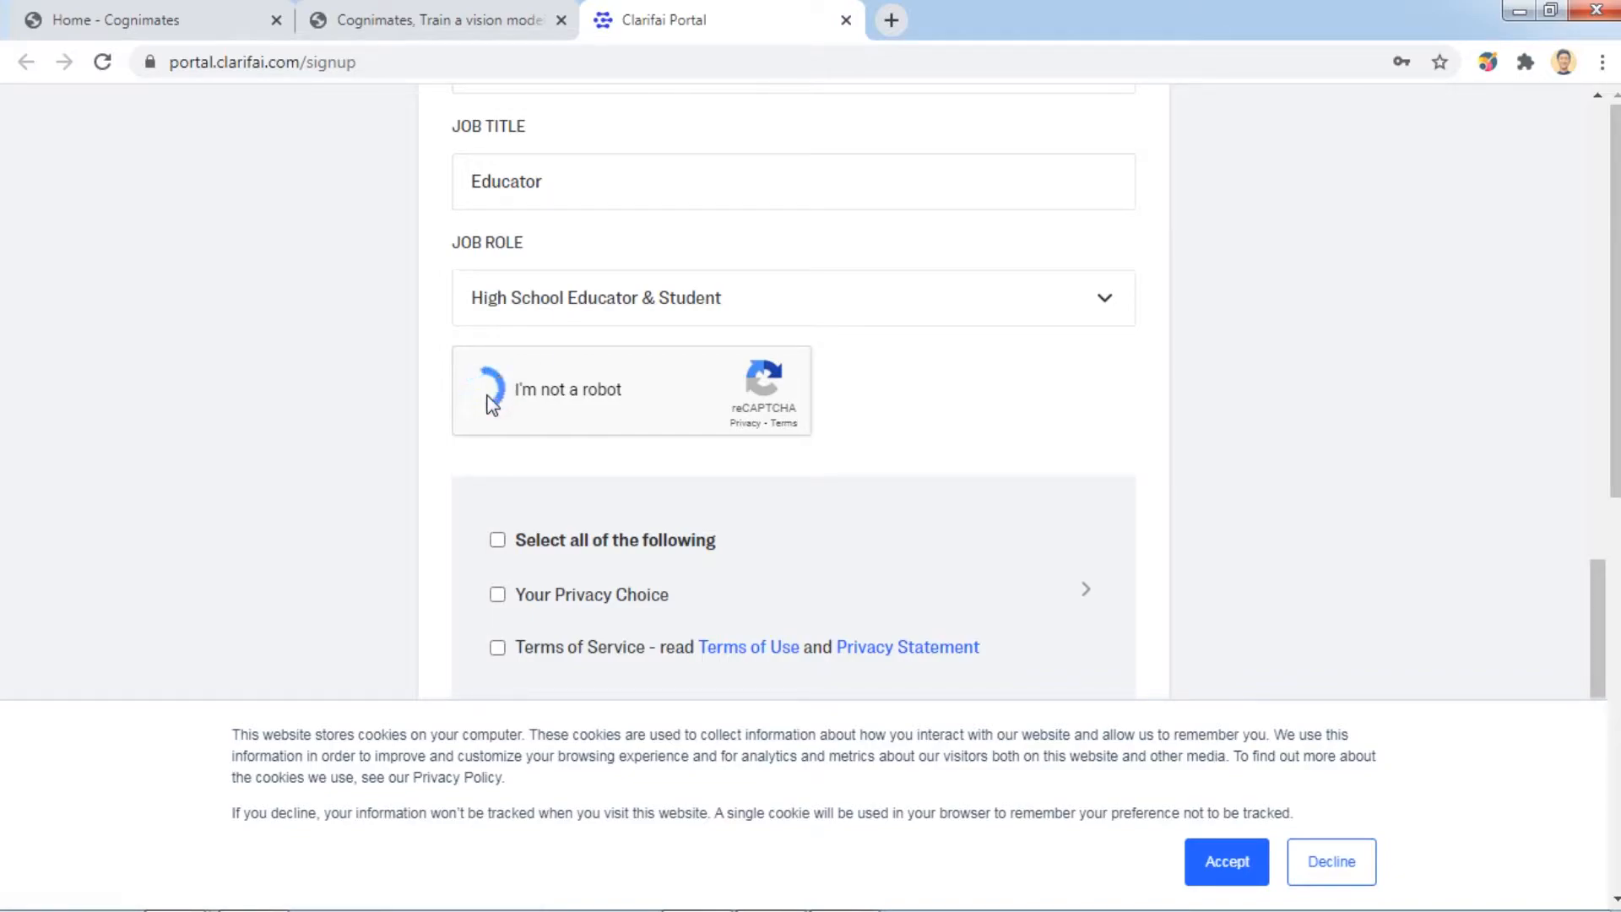
{"action": "scroll", "coordinate": [490, 402], "scroll_direction": "down", "scroll_amount": 3}
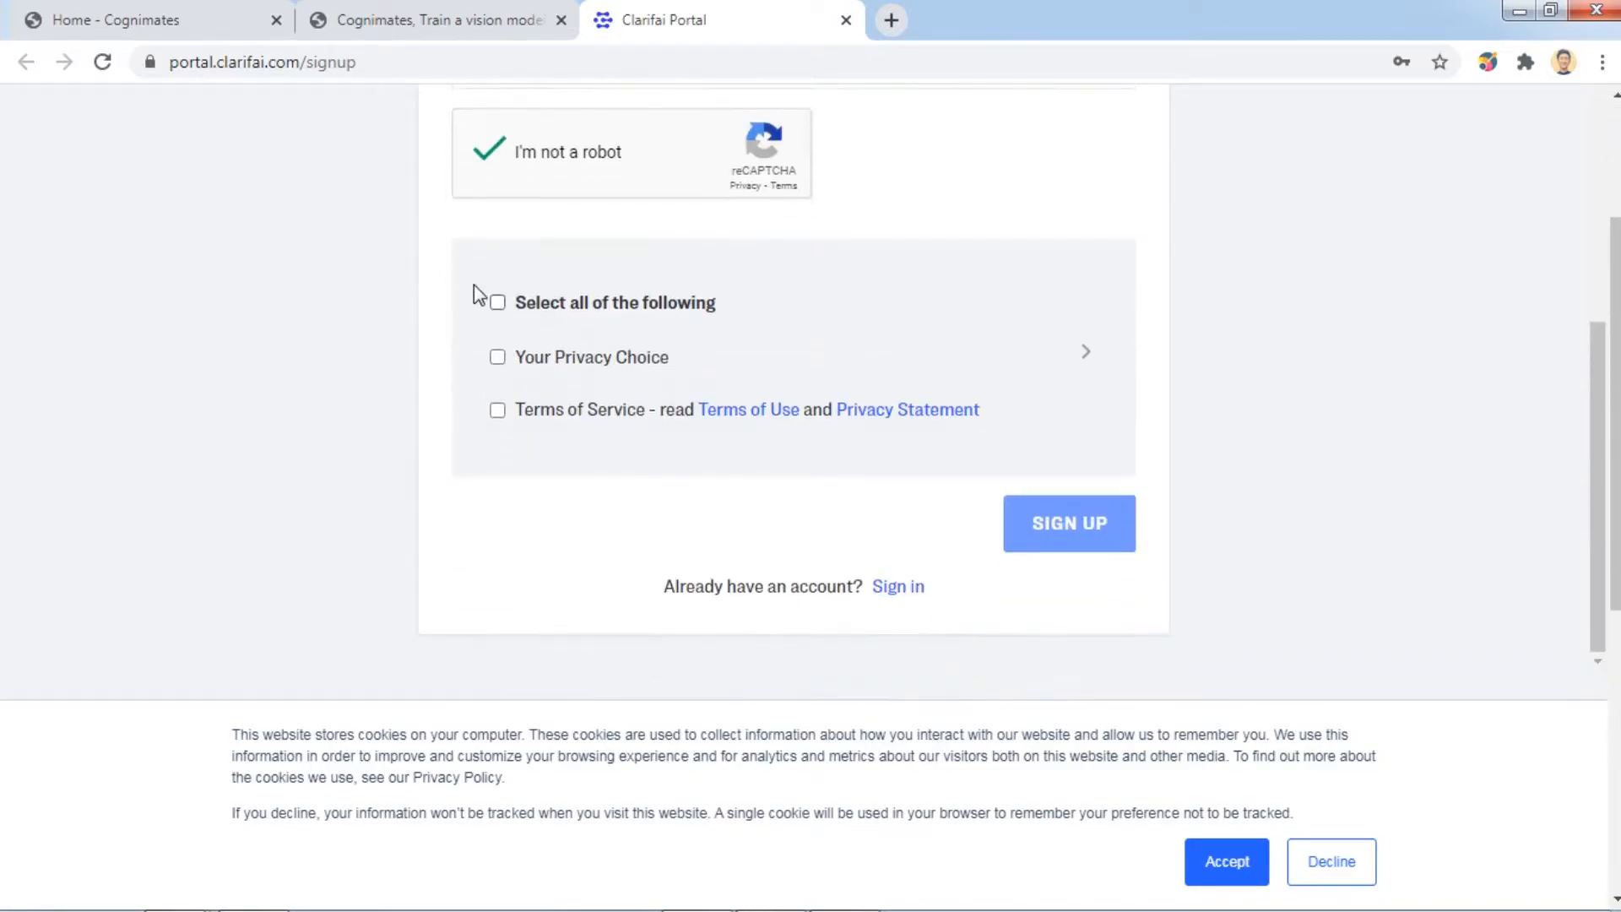
{"action": "left_click", "coordinate": [498, 303]}
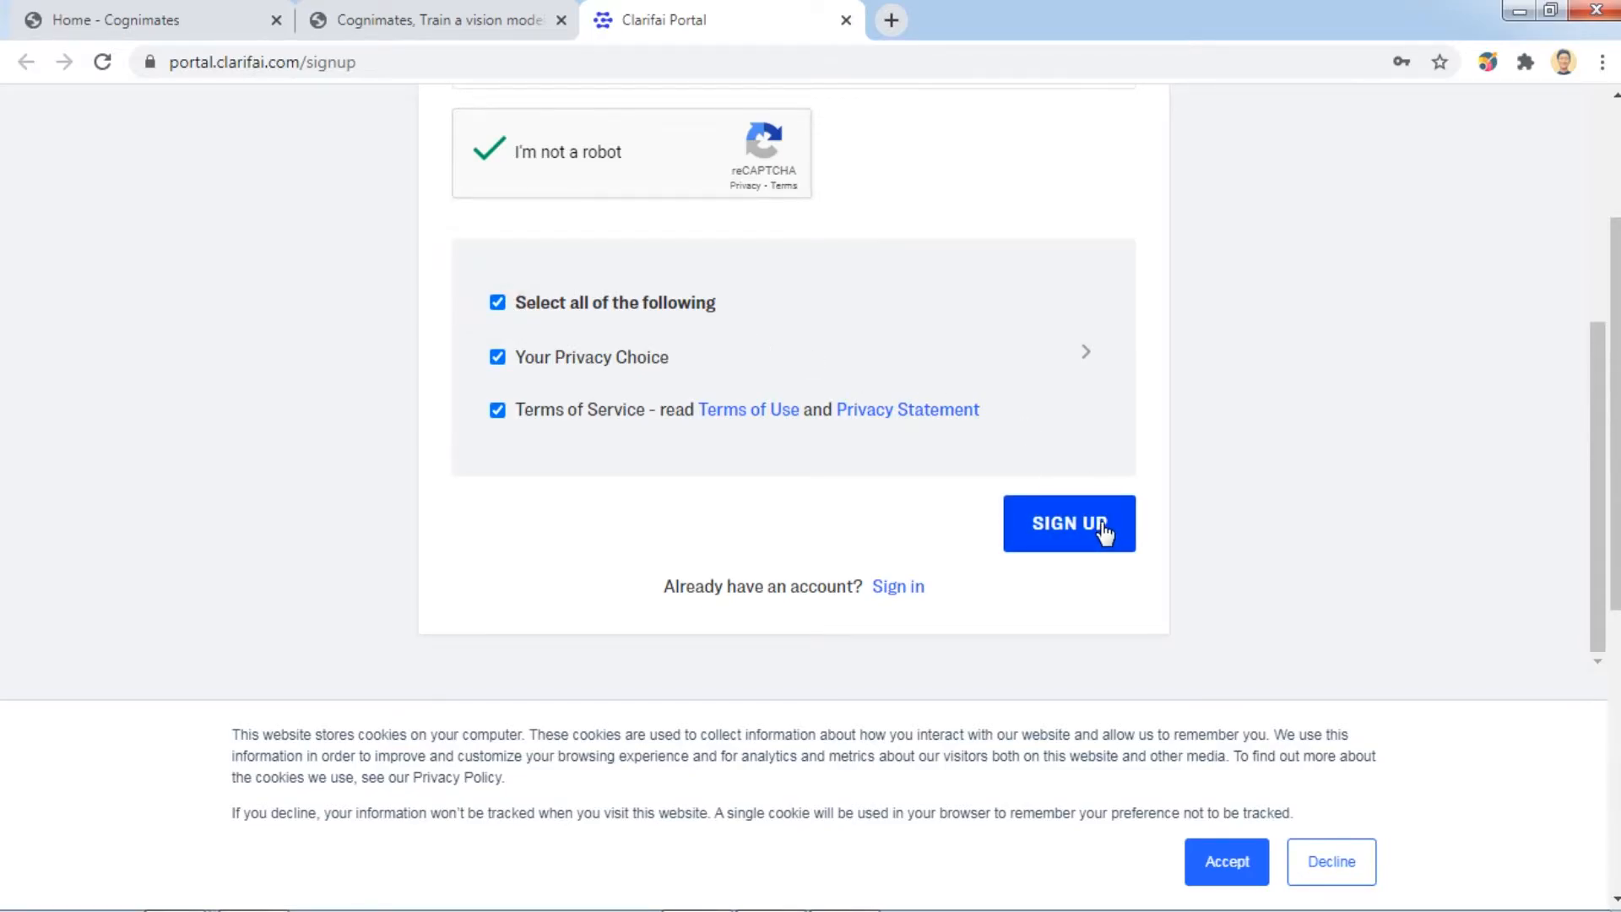
{"action": "left_click", "coordinate": [1102, 529]}
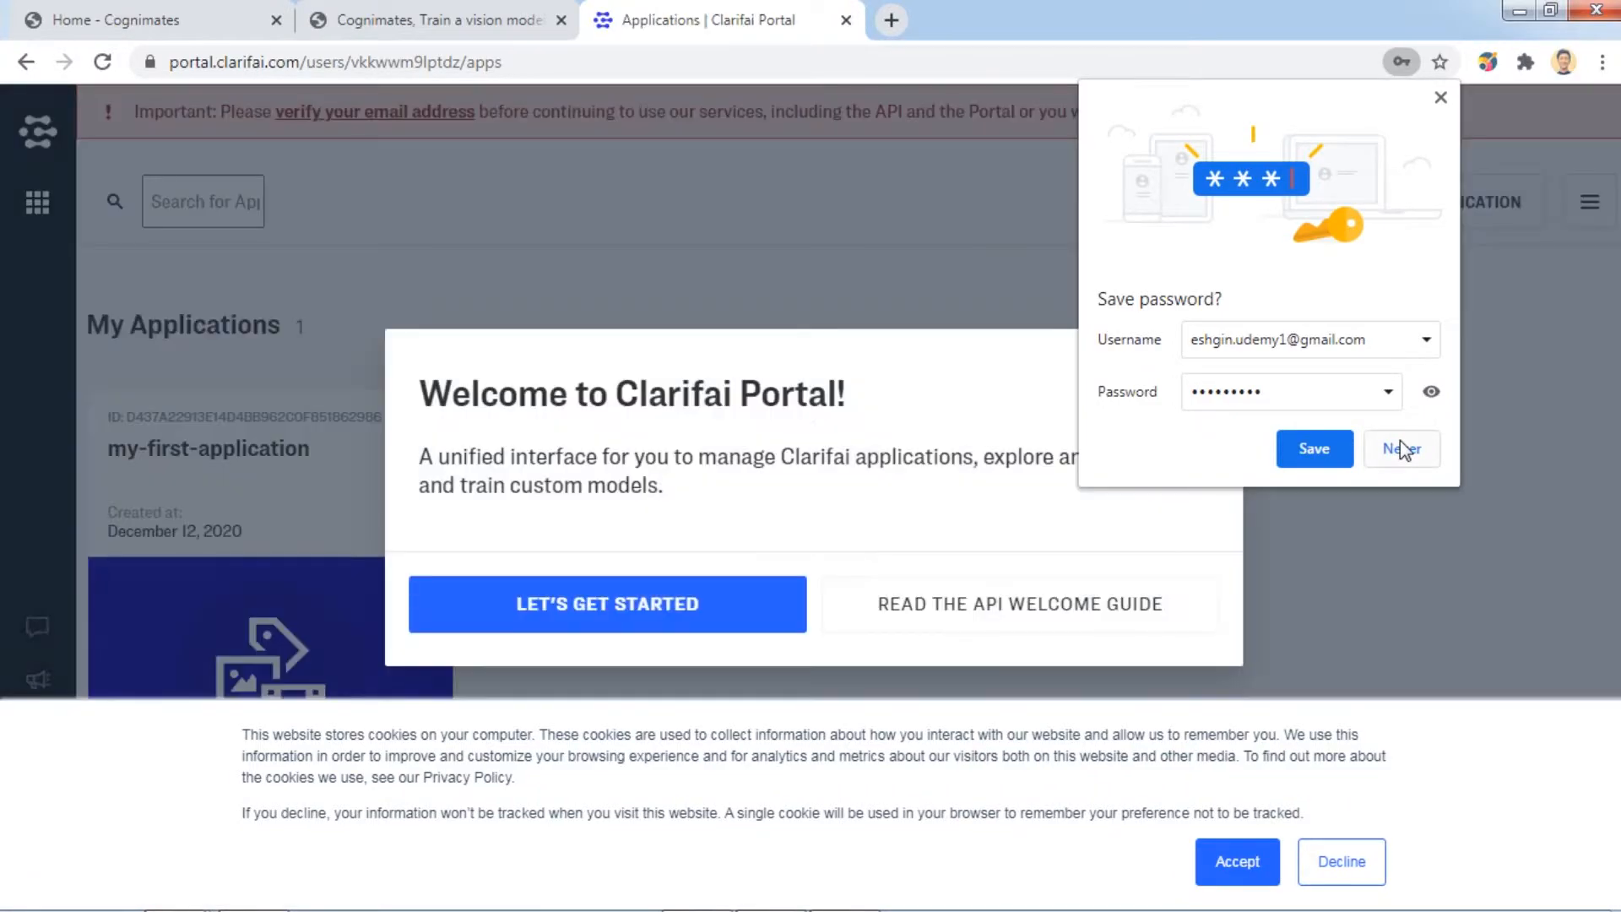
Decline password saving, dismiss the welcome, follow the e-mail verification link and reload My Applications.
{"action": "left_click", "coordinate": [1401, 449]}
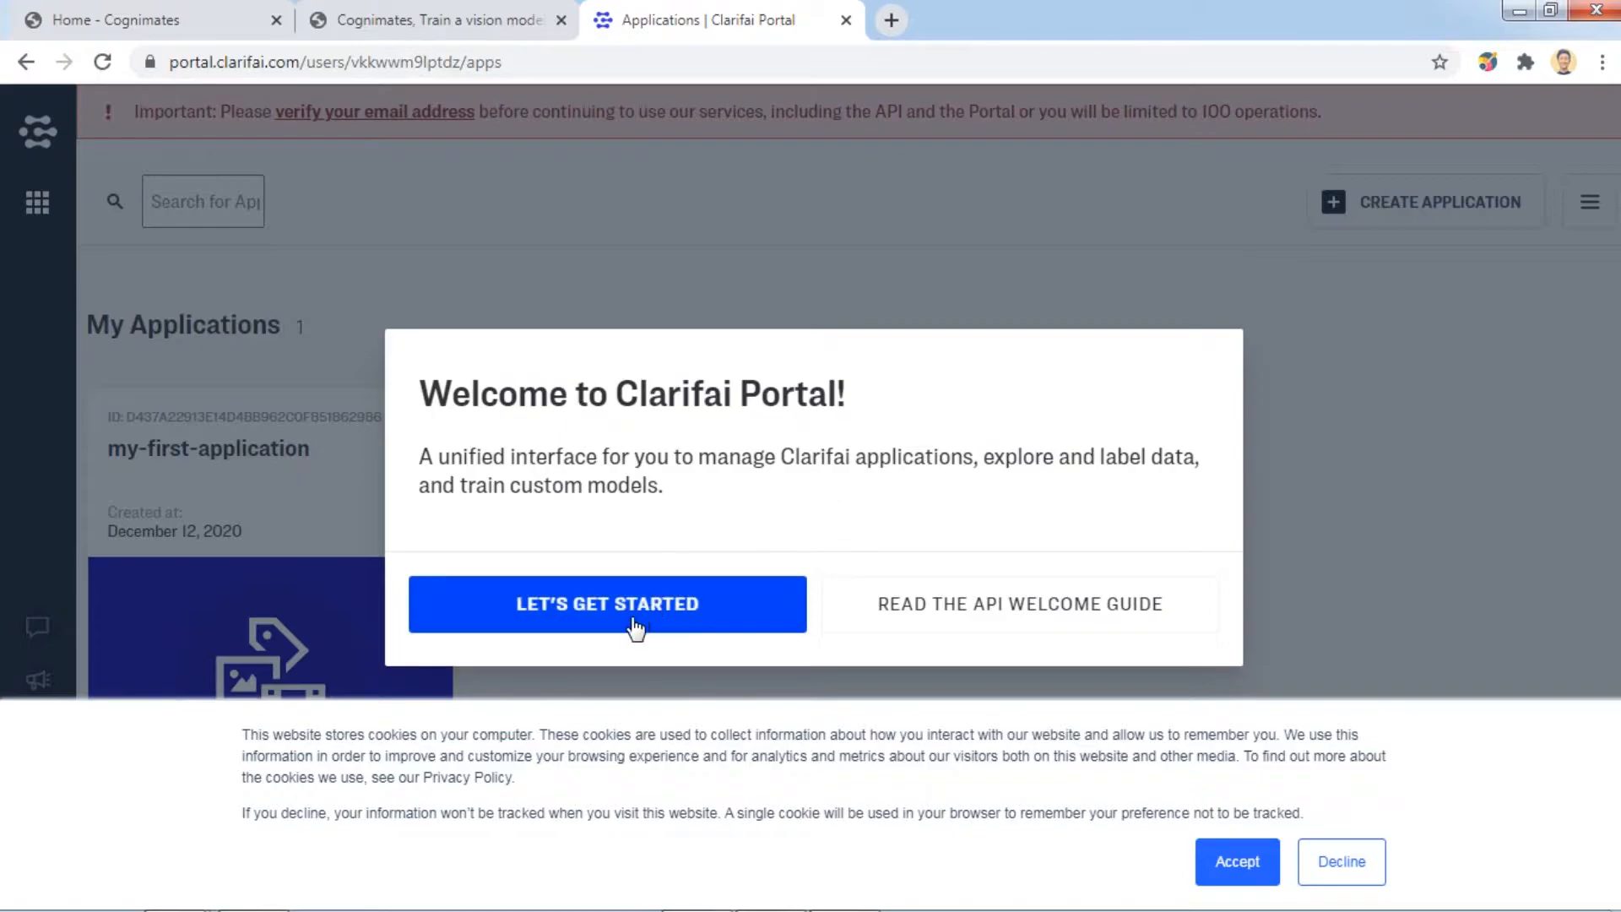
{"action": "left_click", "coordinate": [670, 604]}
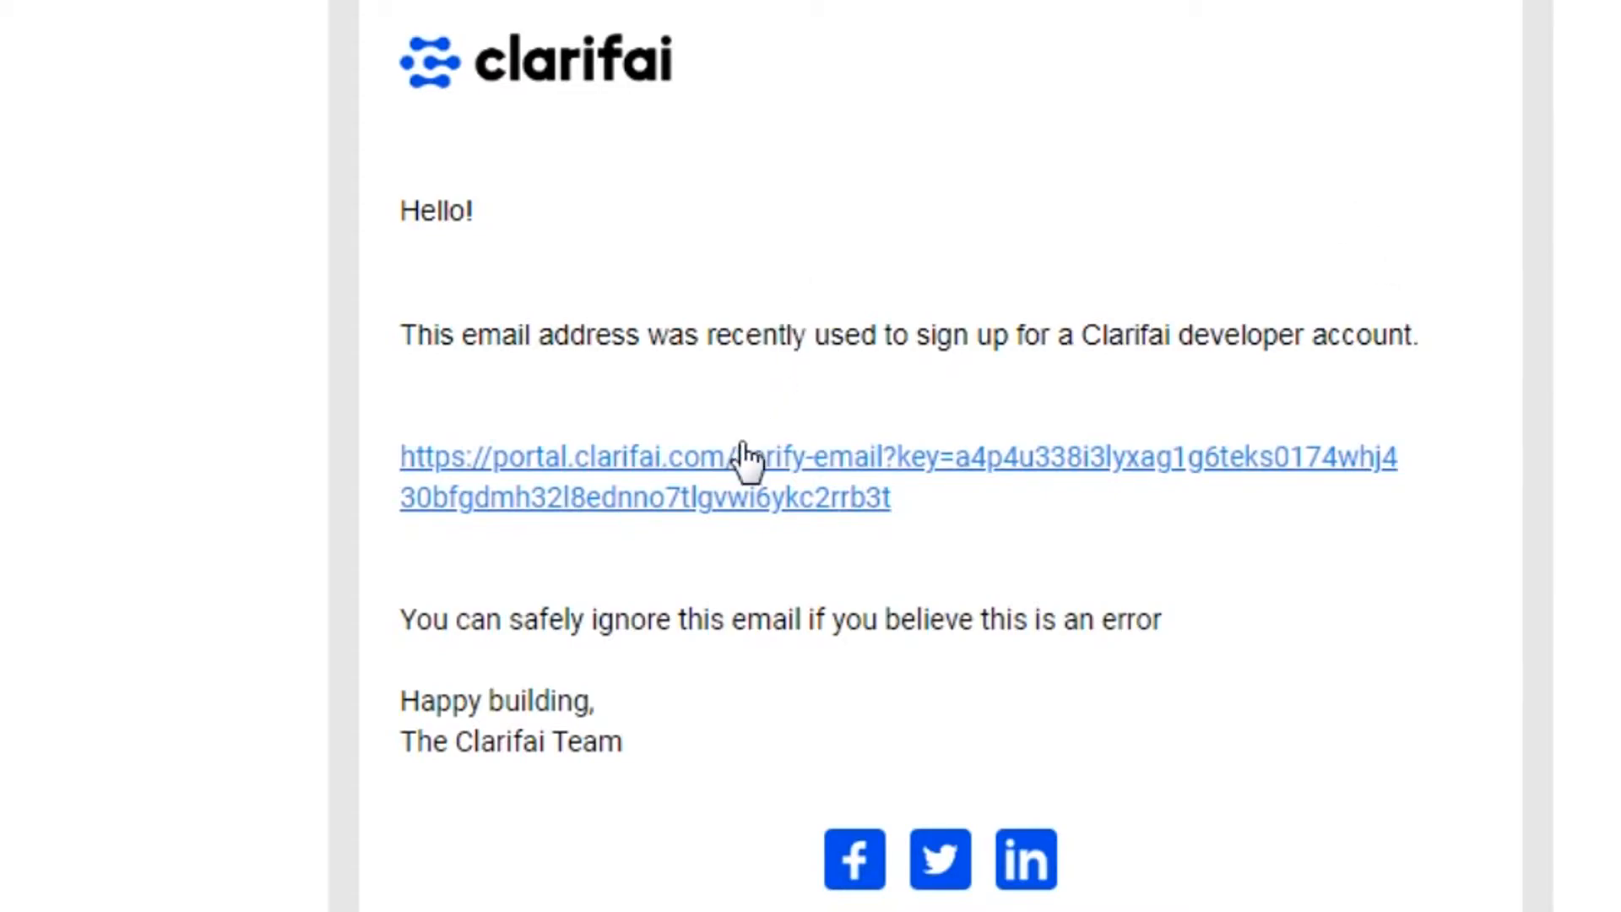
{"action": "left_click", "coordinate": [733, 475]}
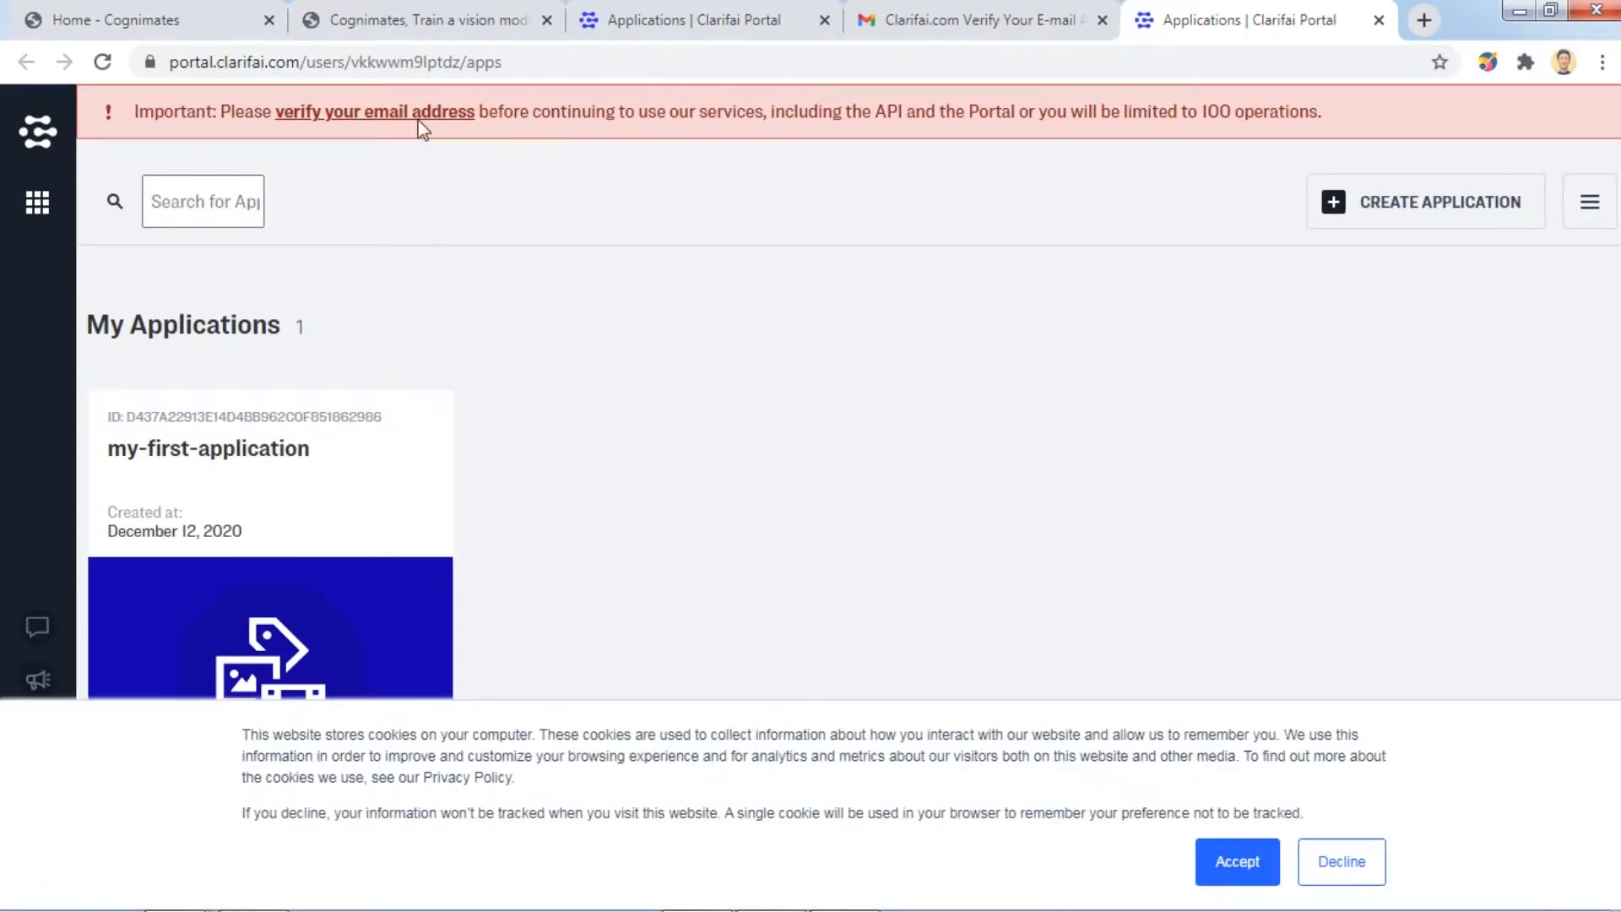
{"action": "left_click", "coordinate": [106, 62]}
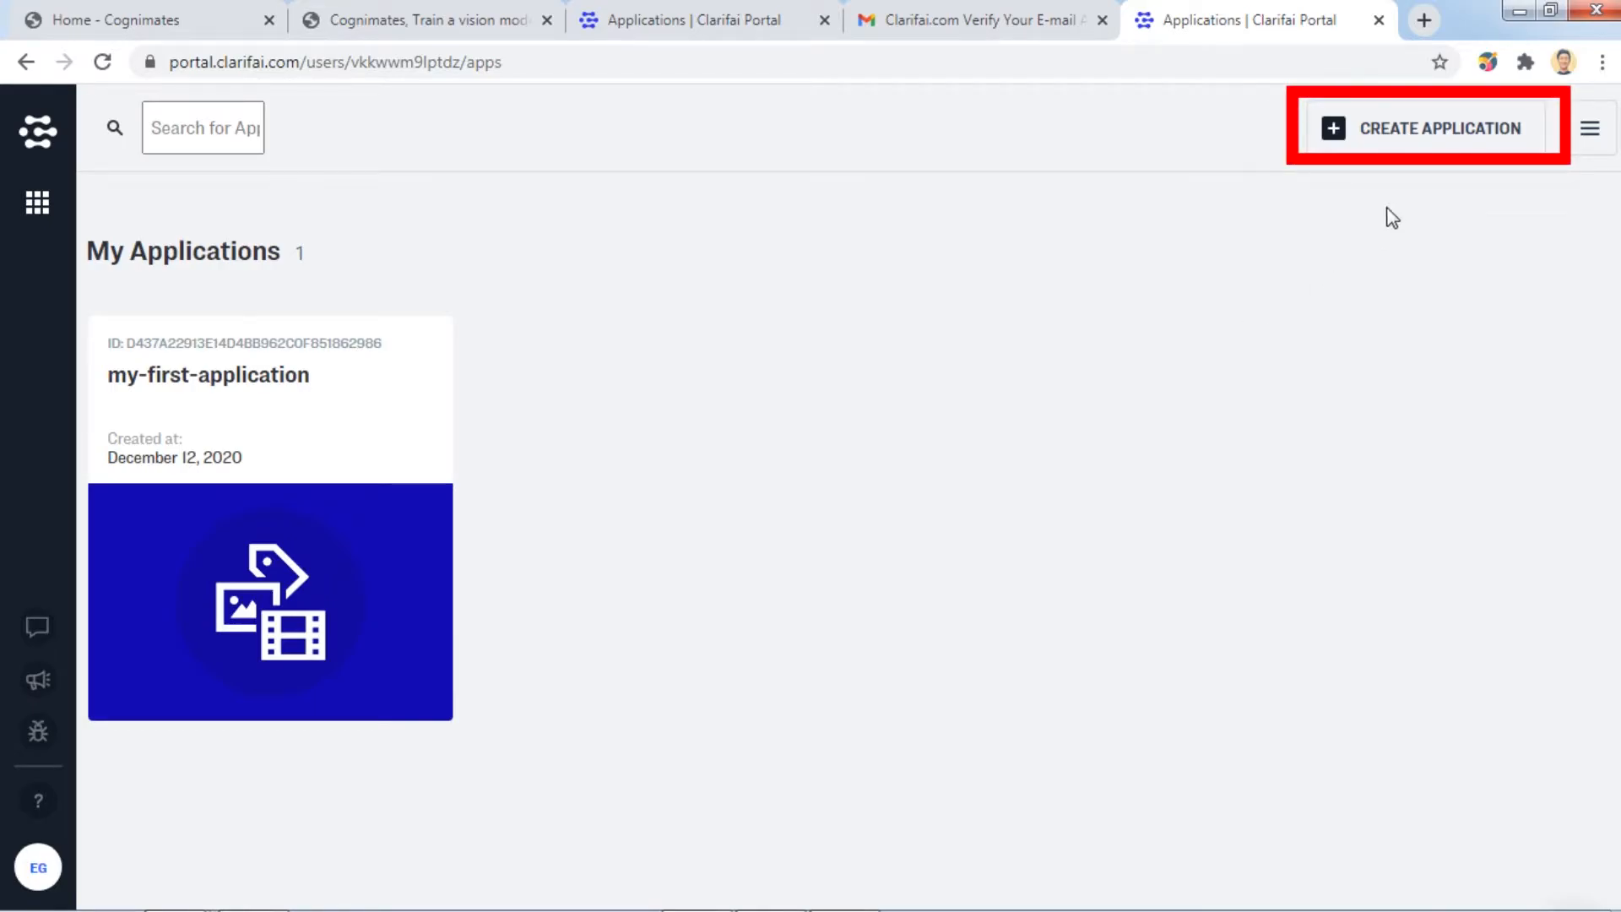
Create a new Clarifai application with APP-ID CatVsDog.
{"action": "left_click", "coordinate": [1442, 135]}
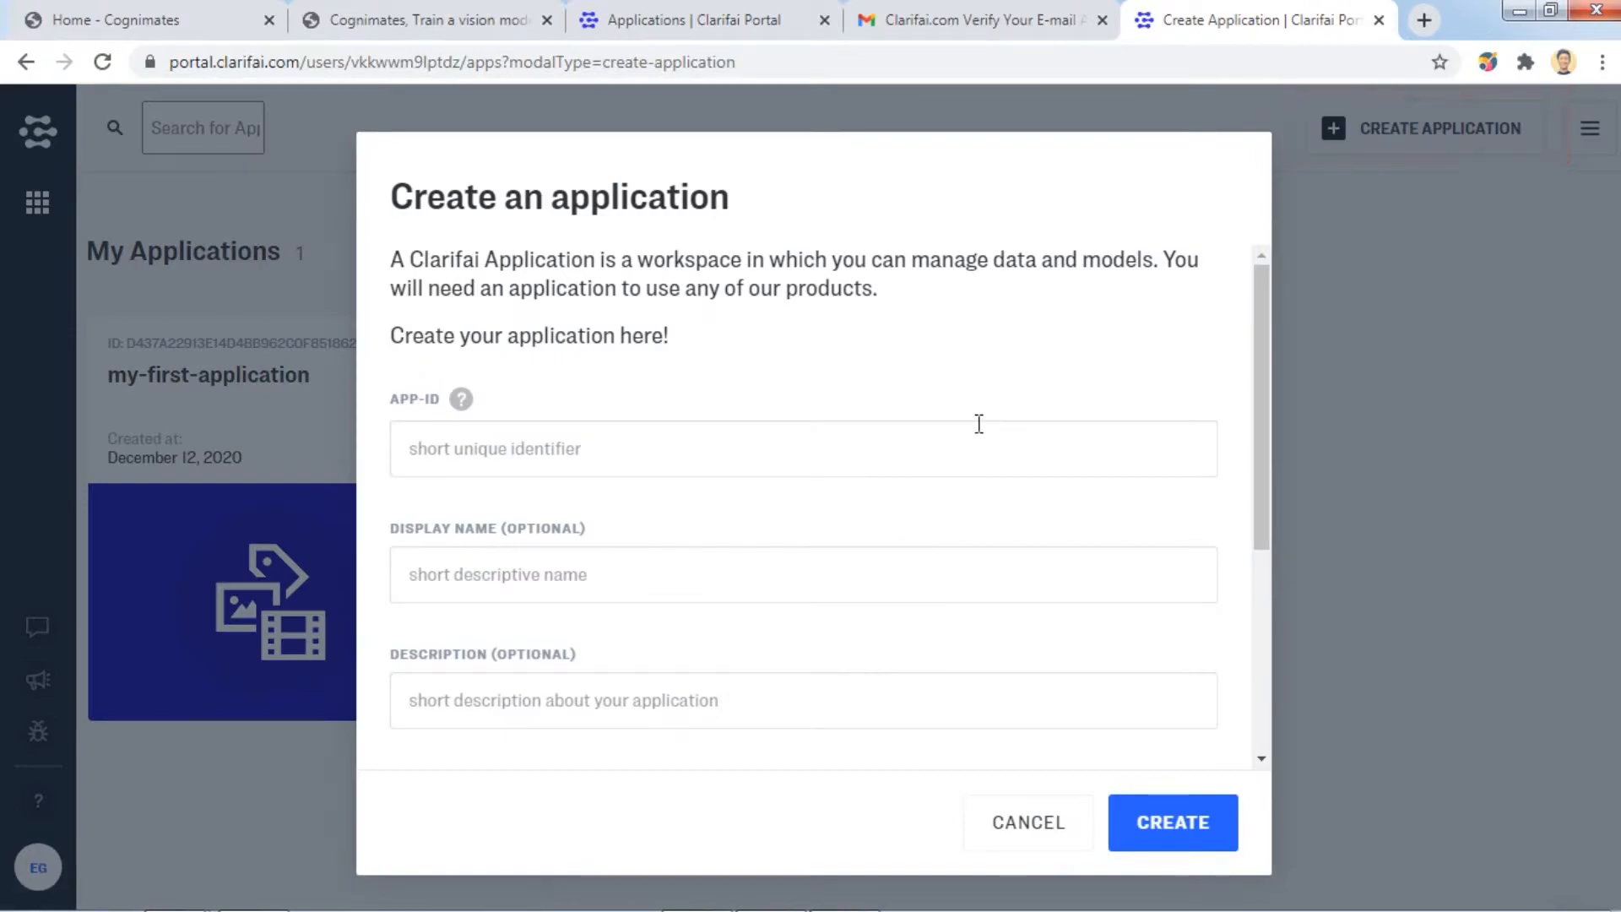
{"action": "left_click", "coordinate": [593, 449]}
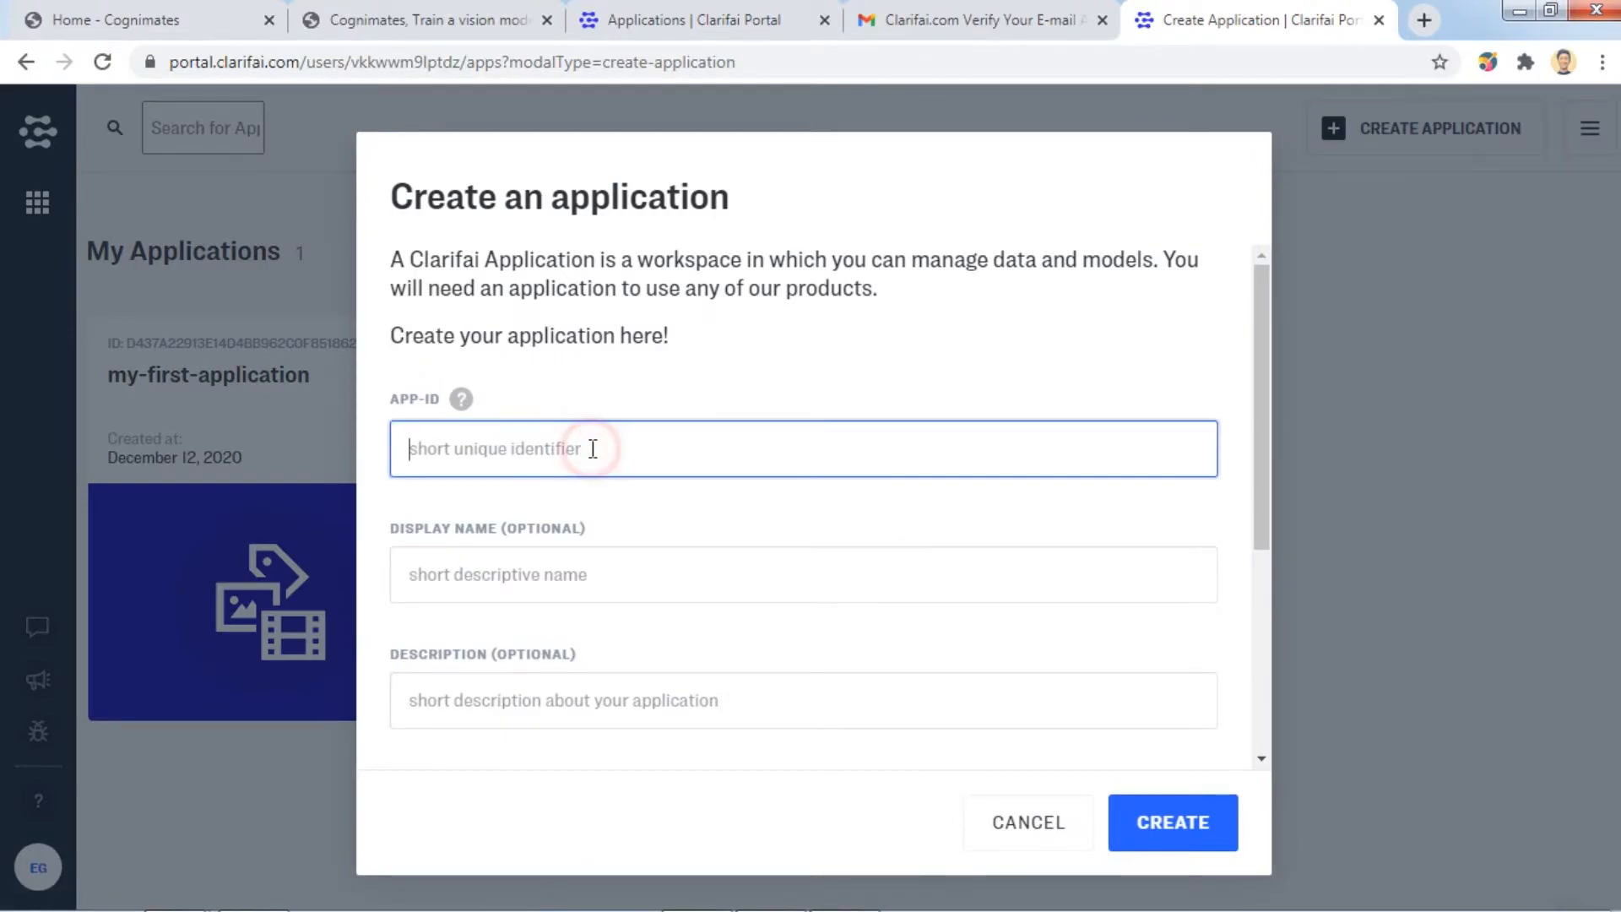
{"action": "type", "text": "C"}
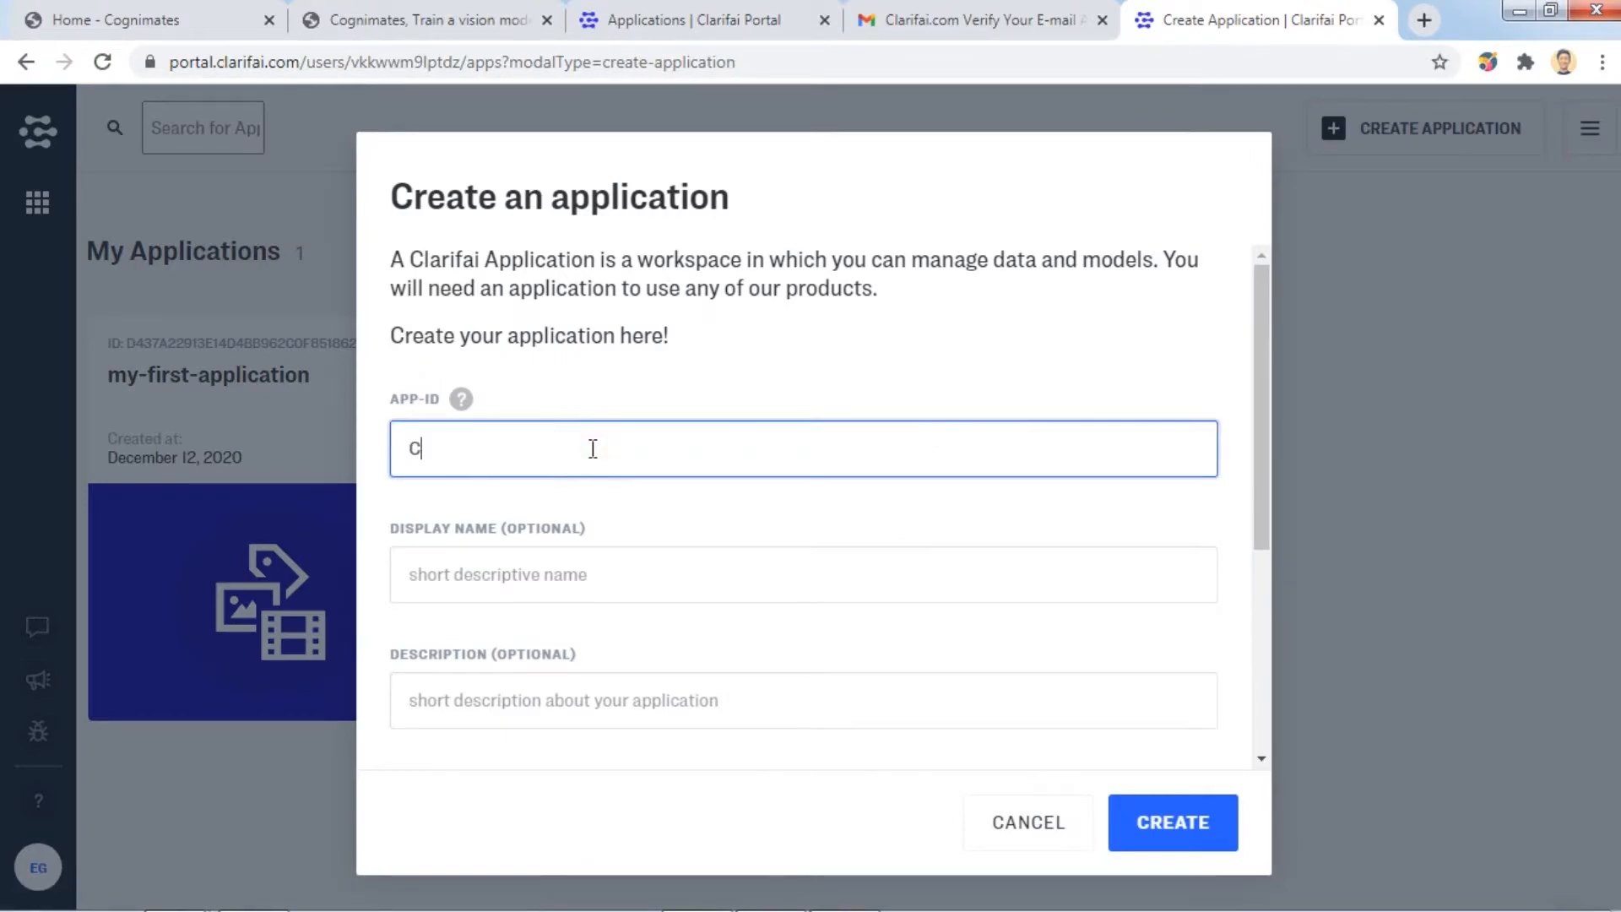
{"action": "type", "text": "atVsDog"}
{"action": "left_click", "coordinate": [646, 577]}
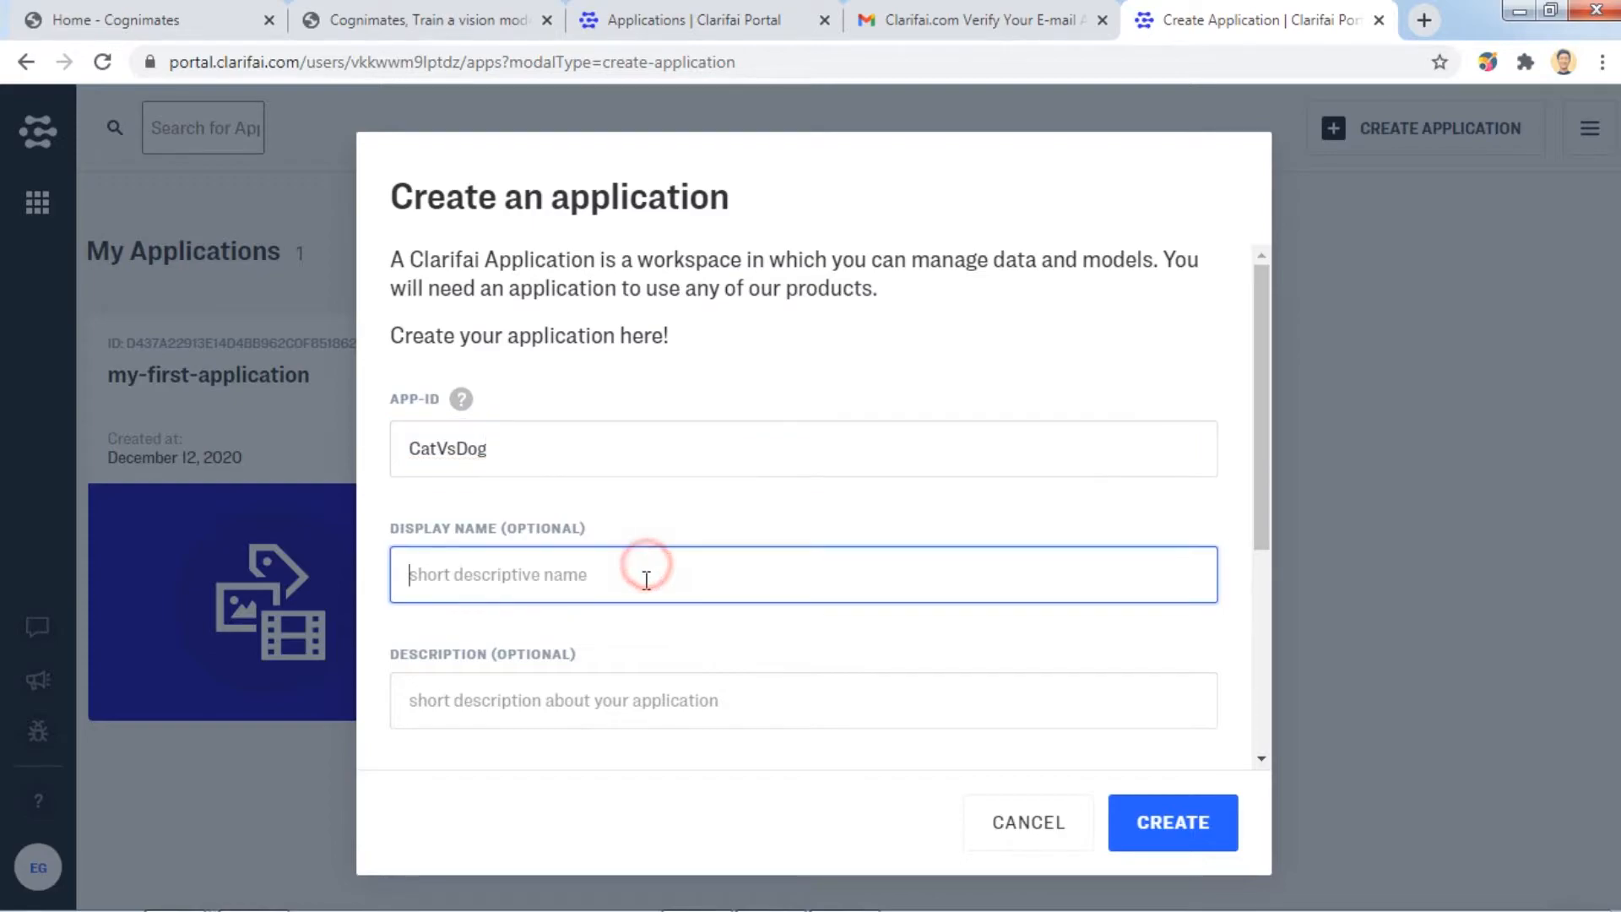
{"action": "scroll", "coordinate": [645, 577], "scroll_direction": "down", "scroll_amount": 2}
{"action": "scroll", "coordinate": [670, 470], "scroll_direction": "down", "scroll_amount": 3}
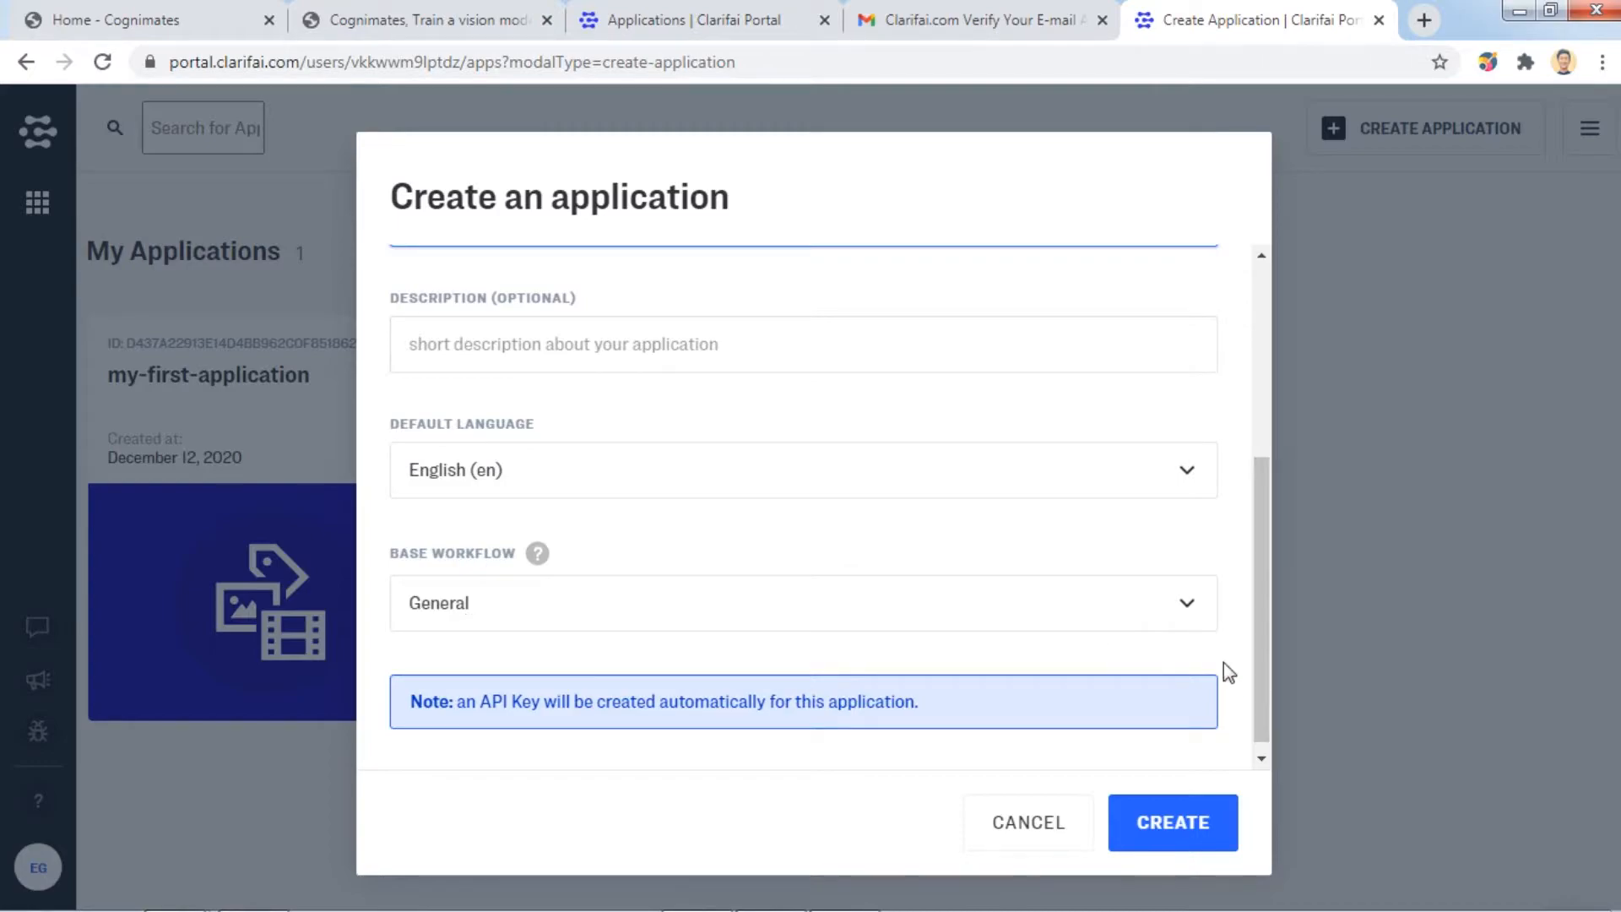
{"action": "scroll", "coordinate": [1177, 643], "scroll_direction": "down", "scroll_amount": 1}
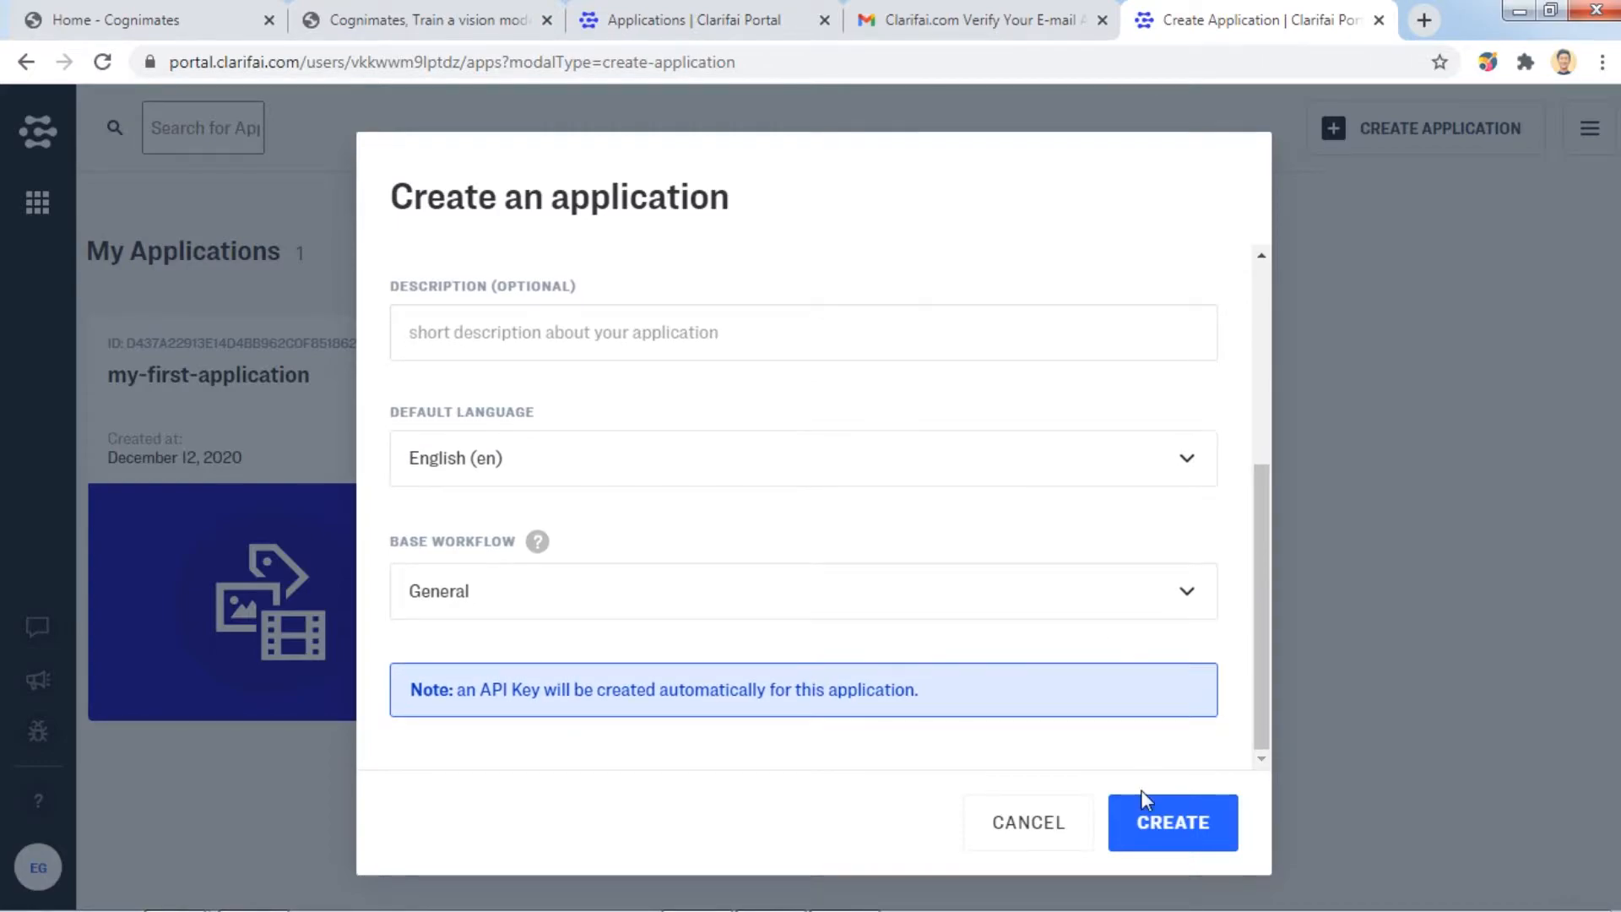
{"action": "left_click", "coordinate": [1194, 823]}
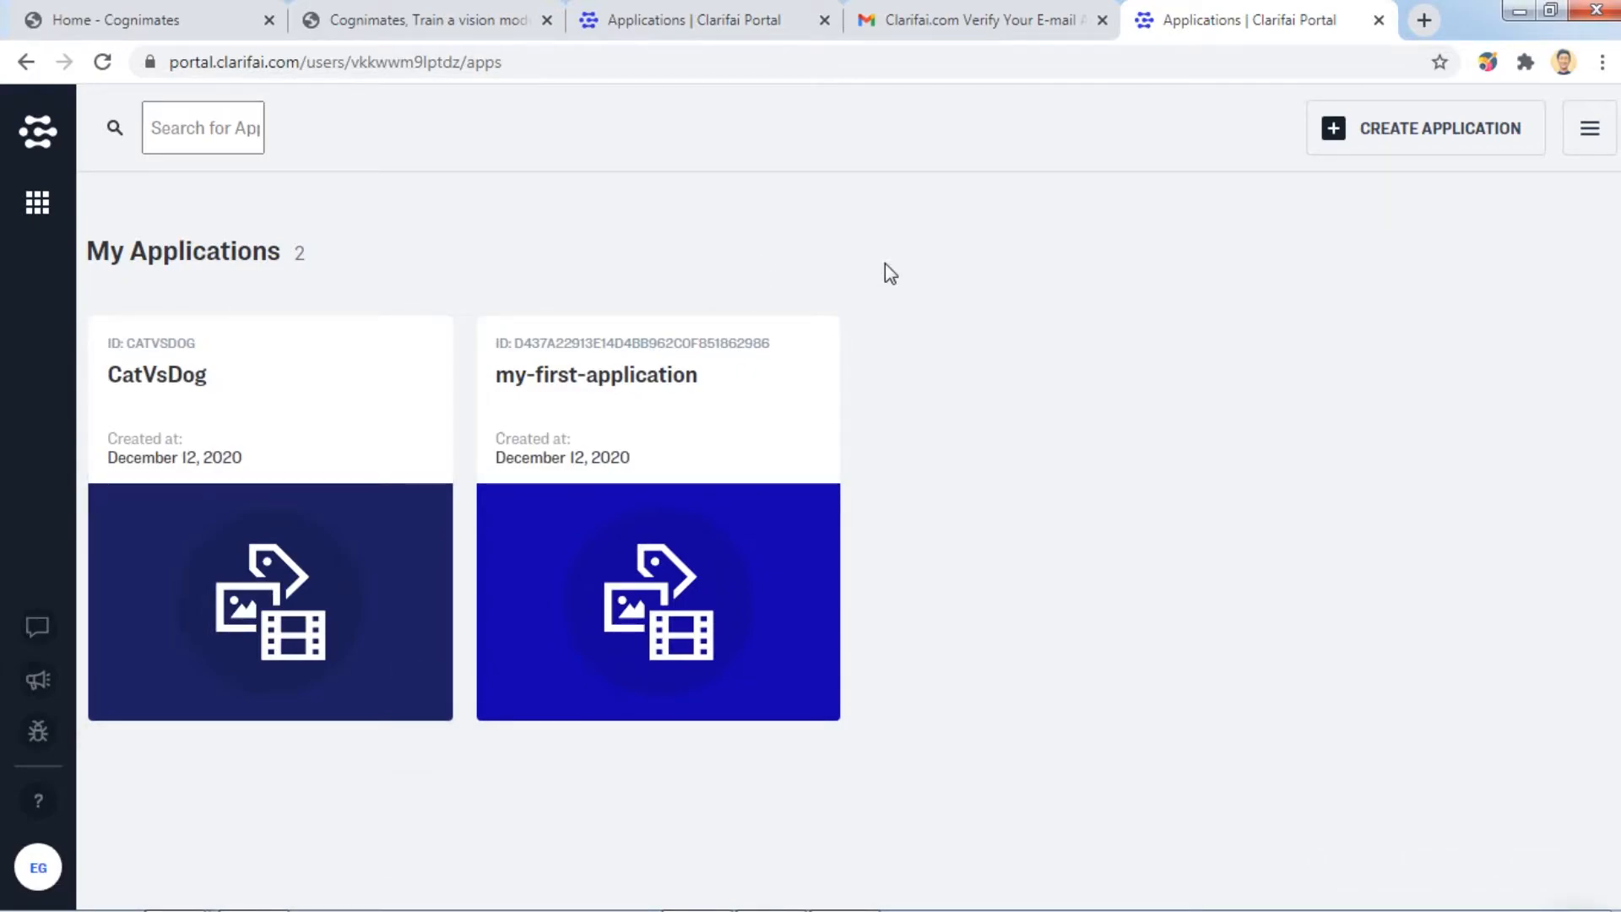
Open the CatVsDog app and copy its CatVsDog-all-scopes API key.
{"action": "left_click", "coordinate": [285, 504]}
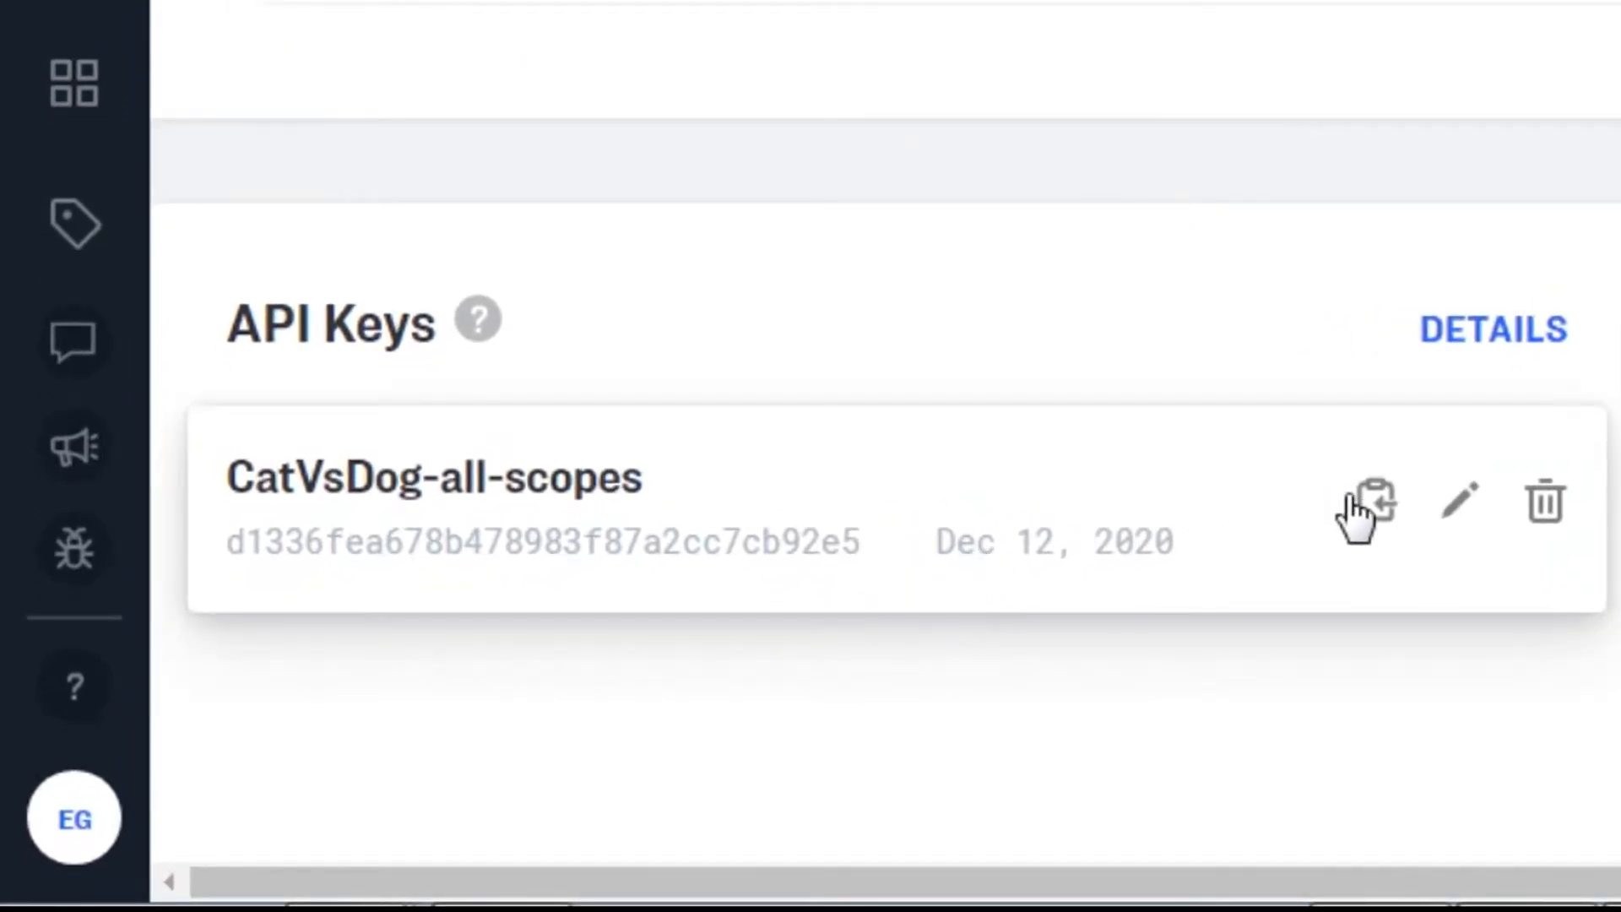
{"action": "left_click", "coordinate": [1378, 505]}
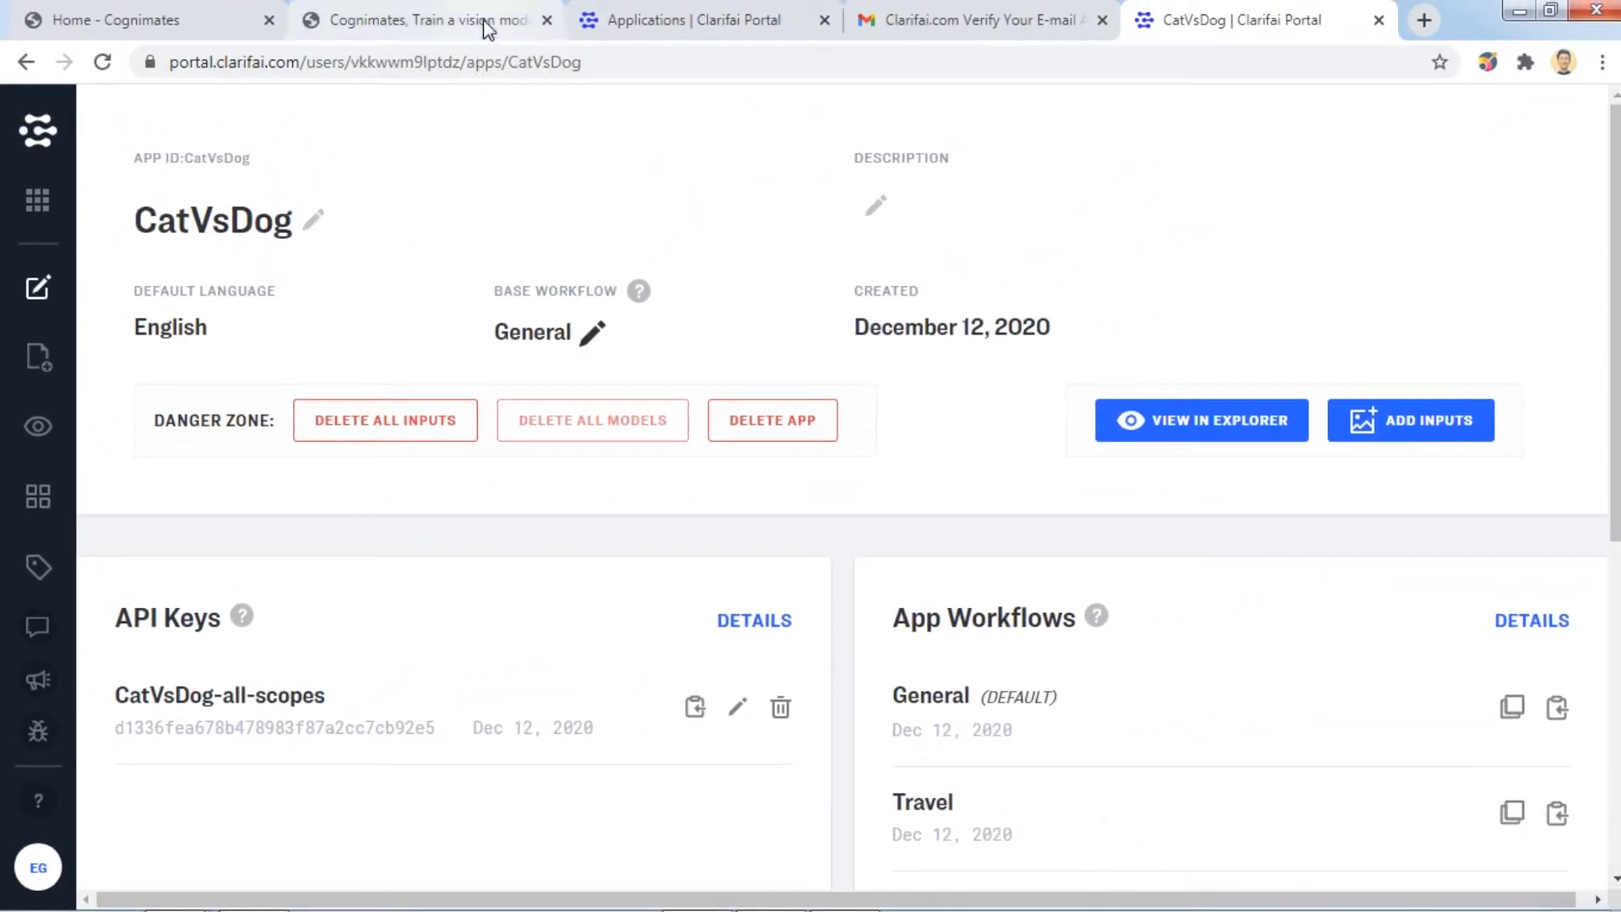
Paste the copied Clarifai API key into the cat vs dog project and set it.
{"action": "left_click", "coordinate": [471, 3]}
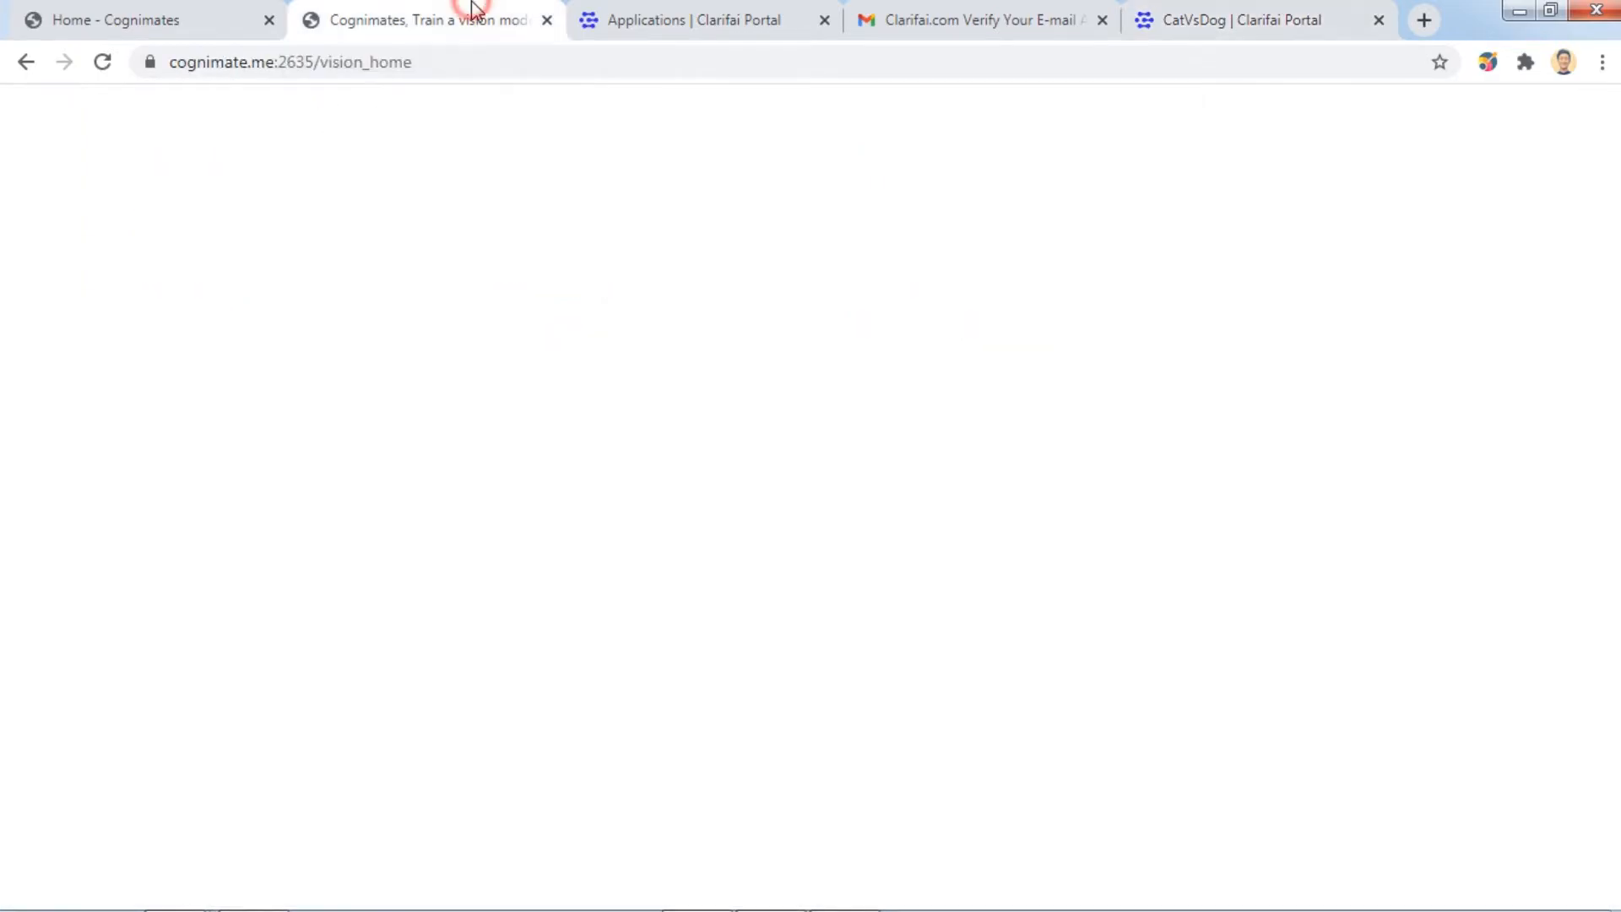
{"action": "left_click", "coordinate": [699, 528]}
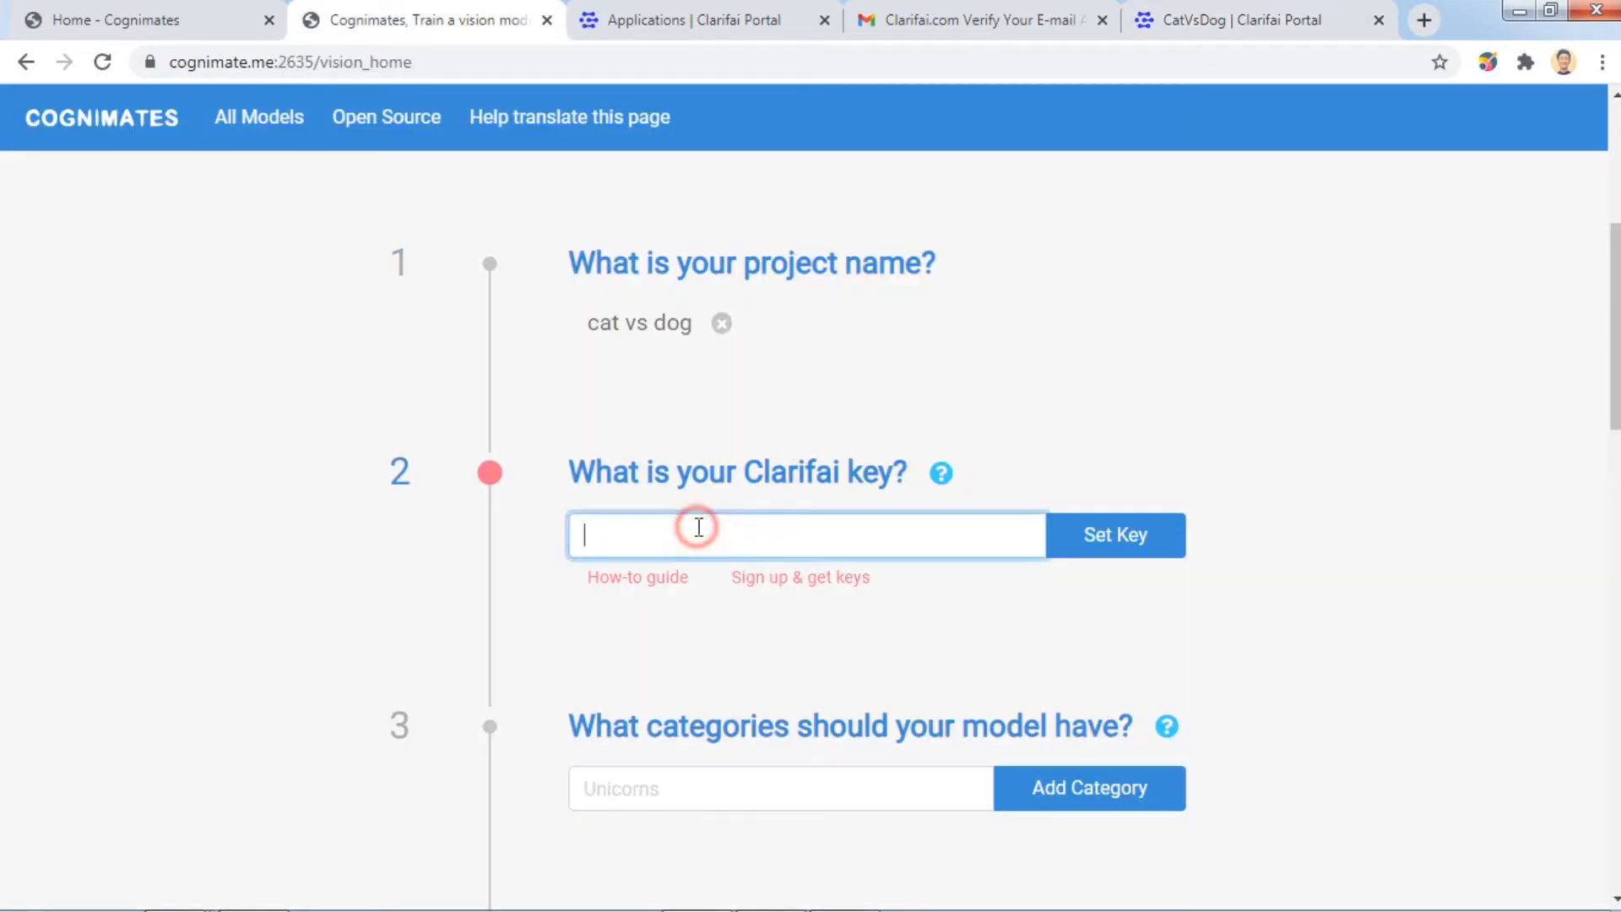
{"action": "right_click", "coordinate": [696, 527]}
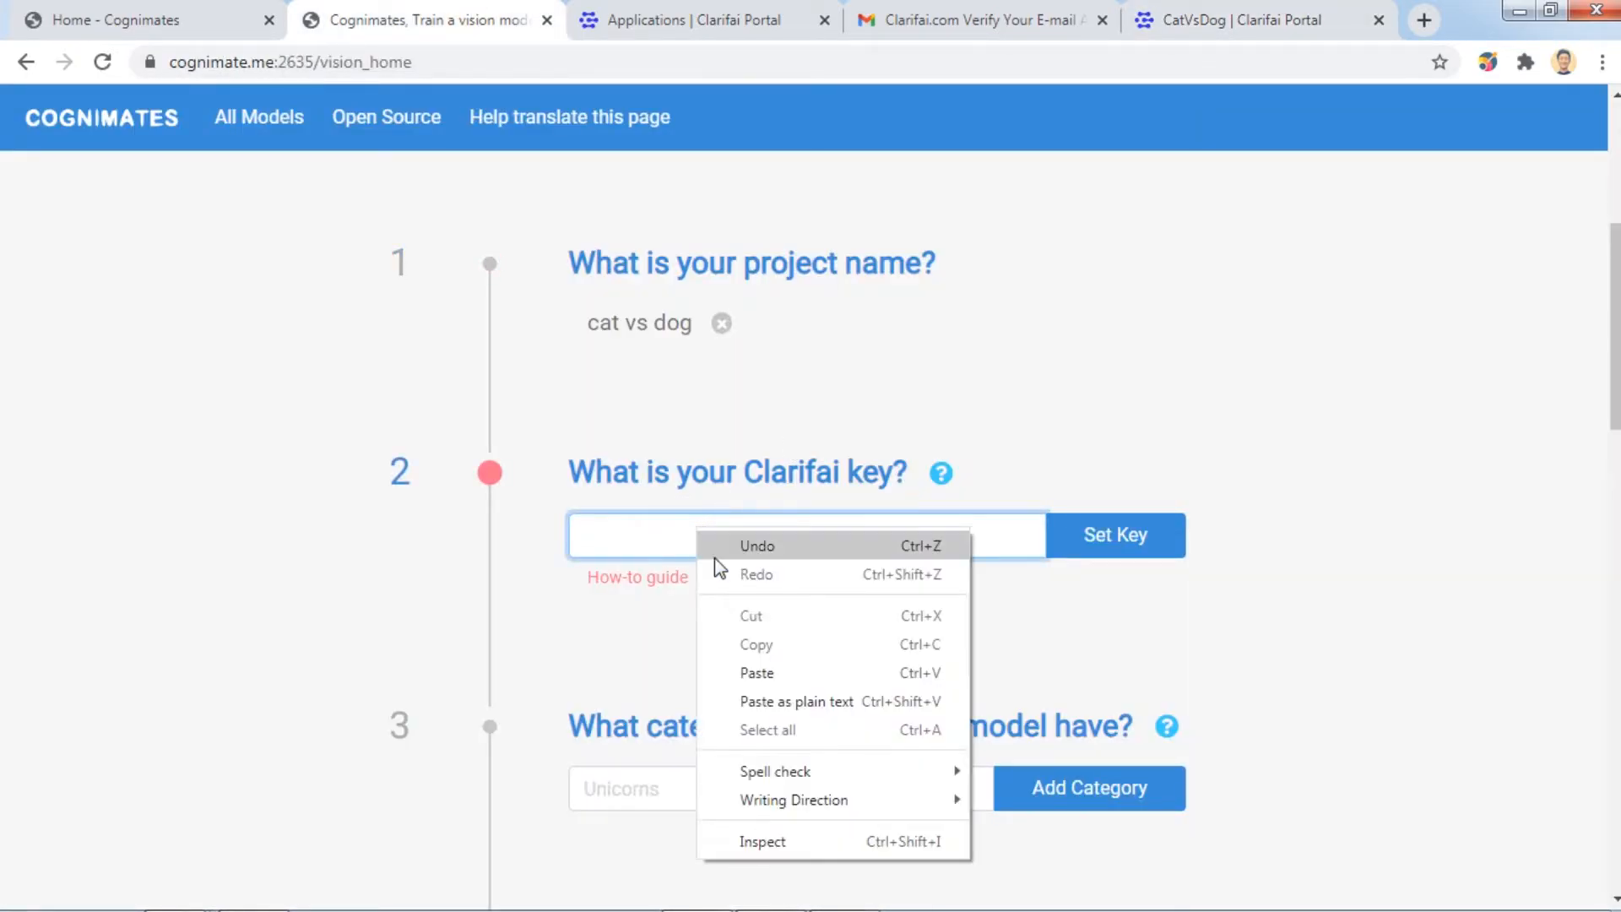
{"action": "left_click", "coordinate": [765, 672]}
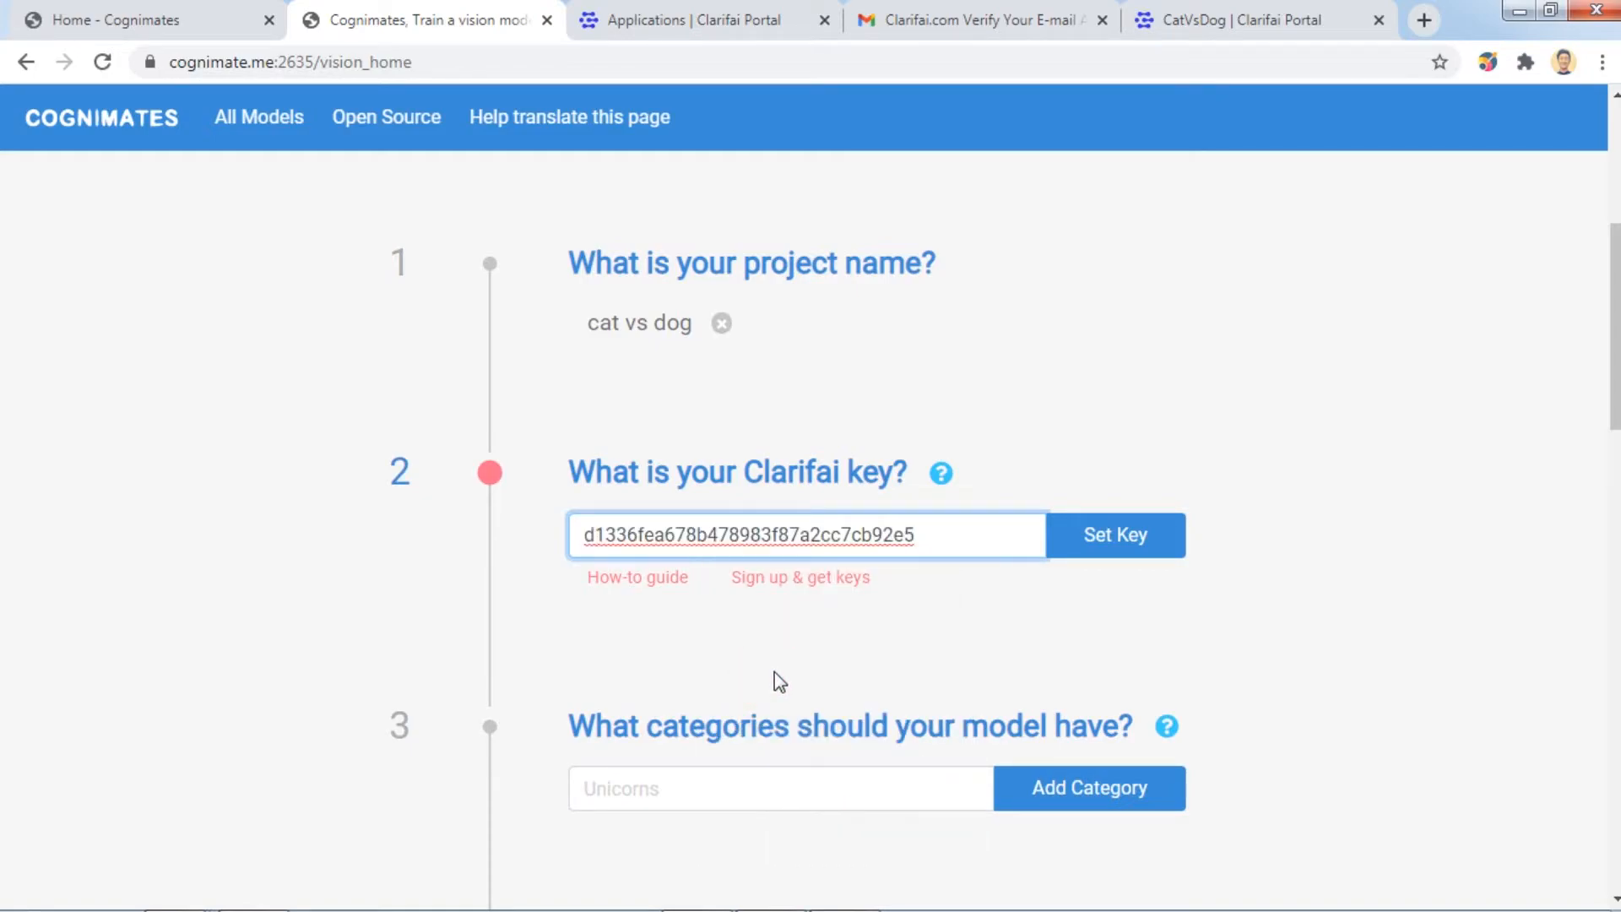
{"action": "left_click", "coordinate": [1144, 547]}
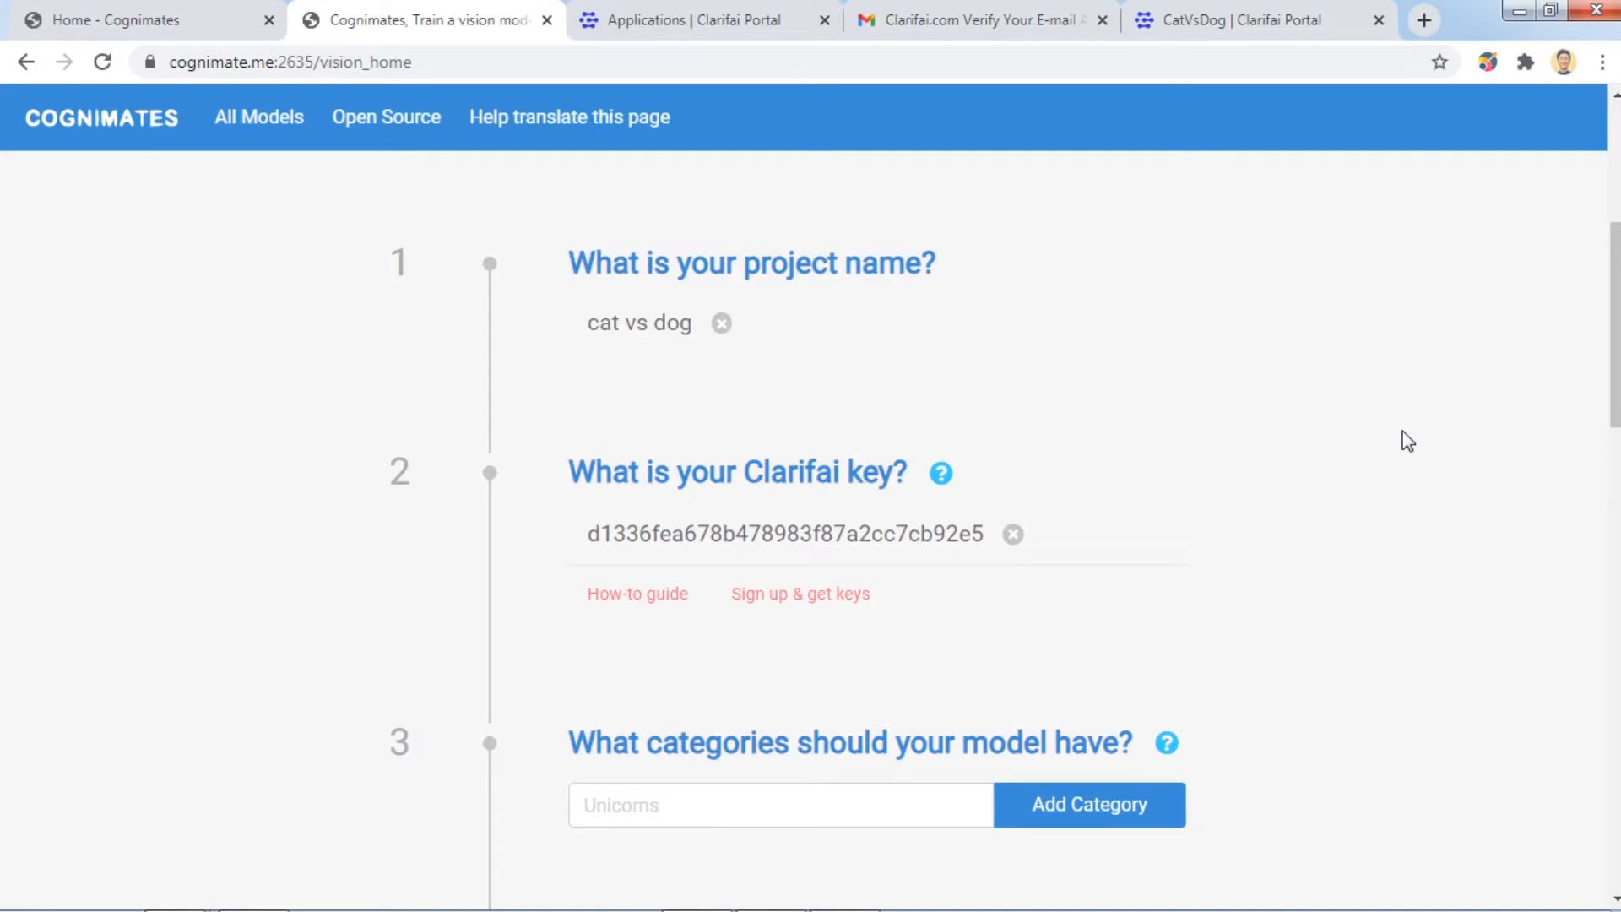
Add the model categories 'cat' and 'dog'.
{"action": "scroll", "coordinate": [1299, 769], "scroll_direction": "down", "scroll_amount": 1}
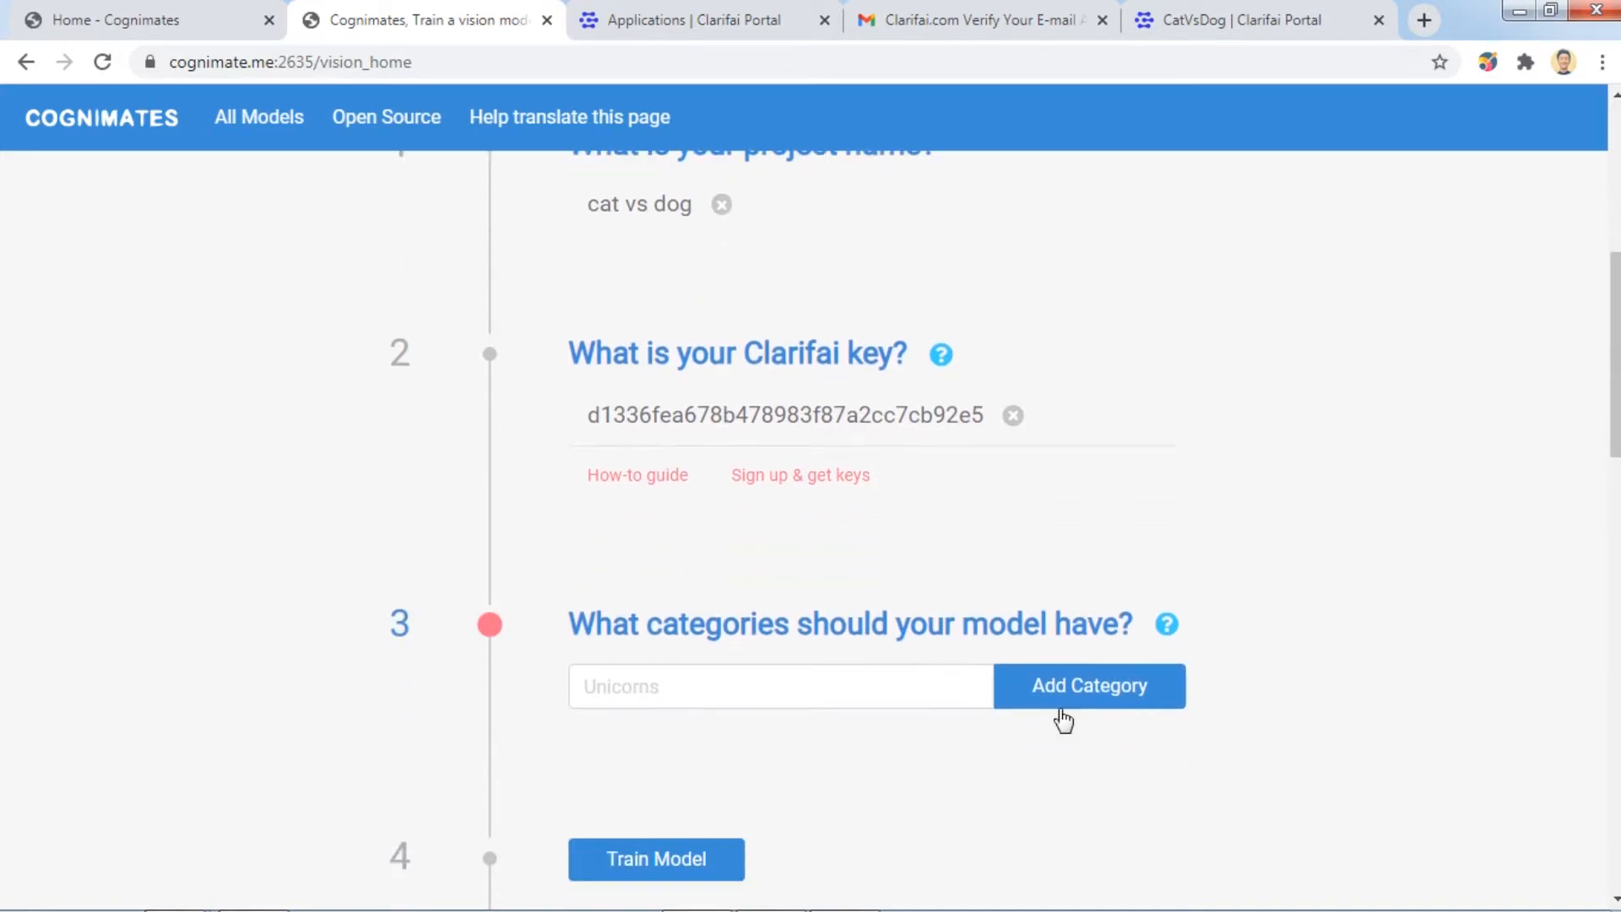
{"action": "left_click", "coordinate": [891, 692]}
{"action": "type", "text": "cat"}
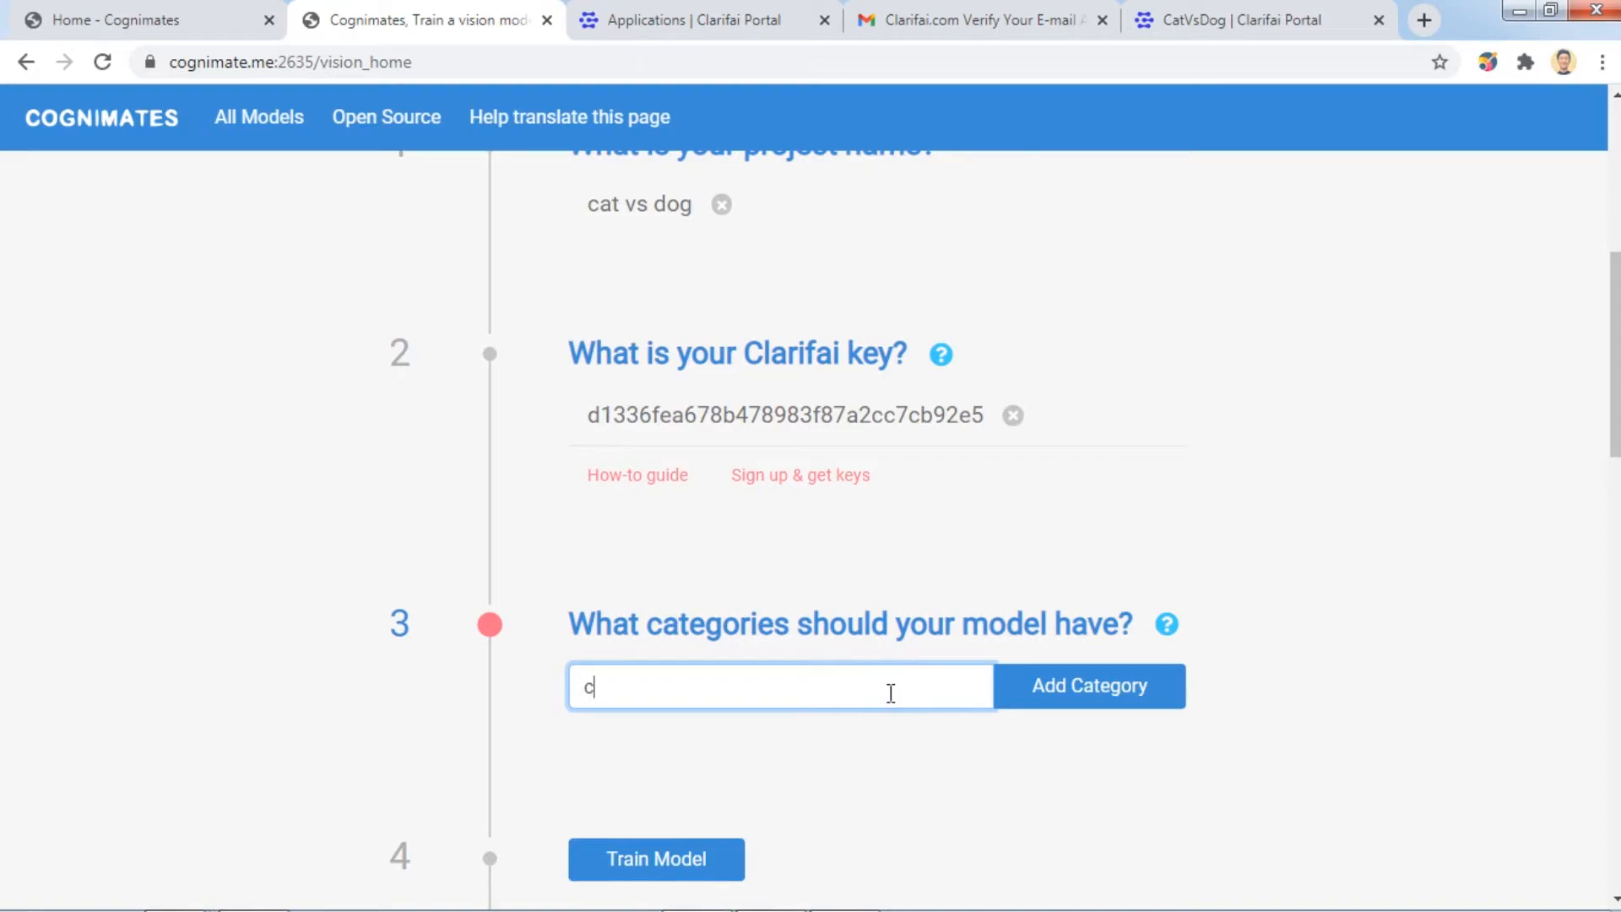
{"action": "left_click", "coordinate": [1055, 711]}
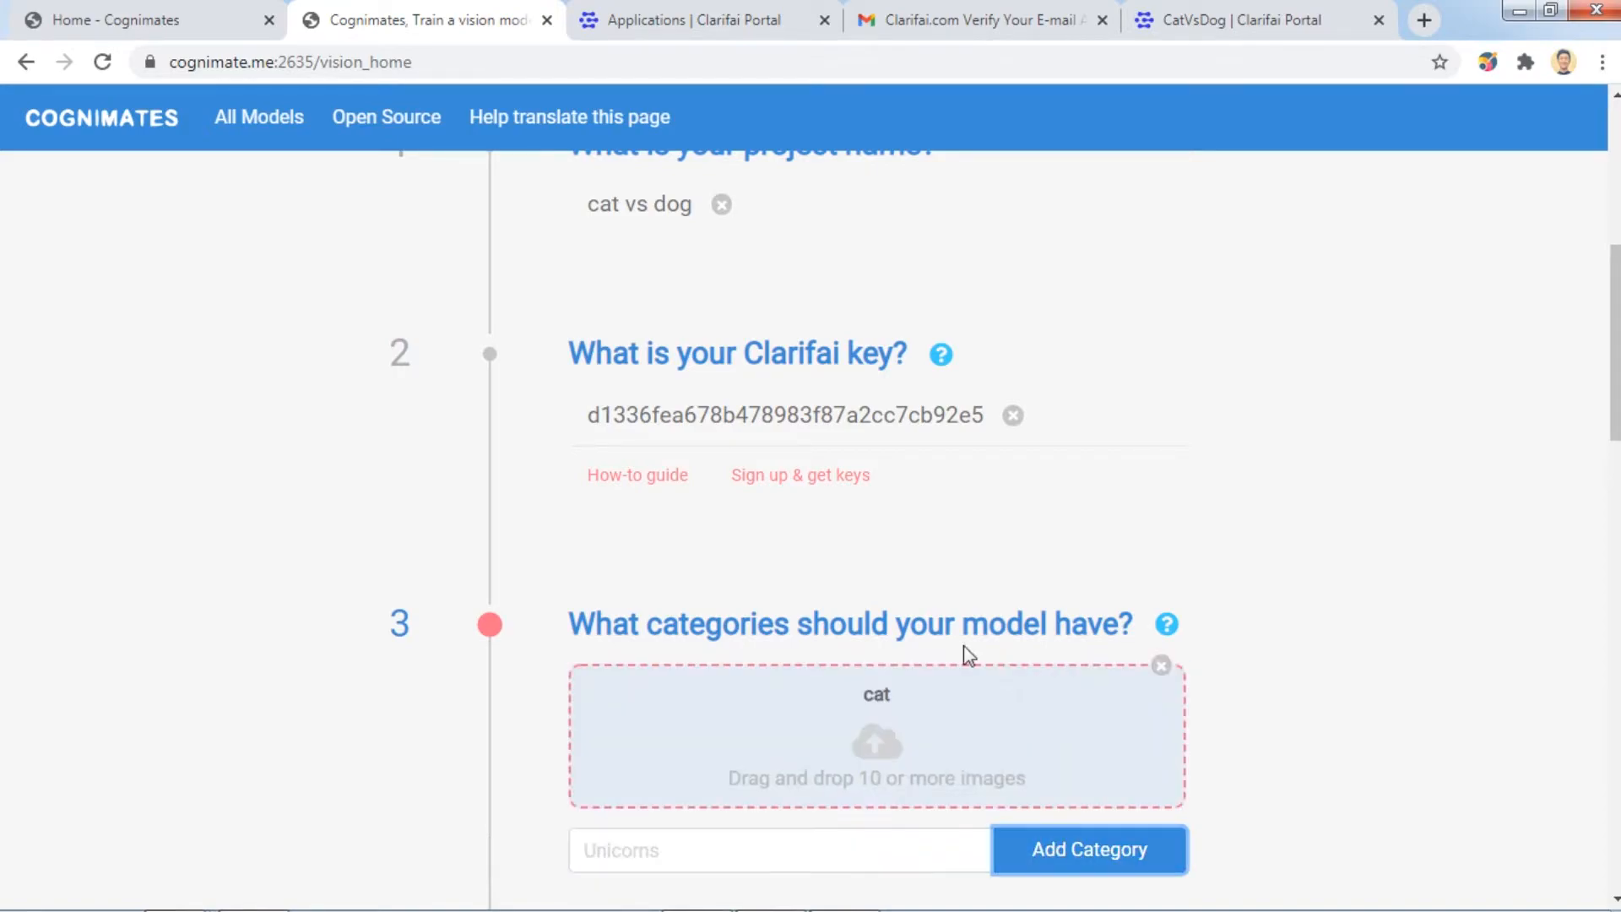
{"action": "scroll", "coordinate": [958, 669], "scroll_direction": "down", "scroll_amount": 1}
{"action": "left_click", "coordinate": [771, 735]}
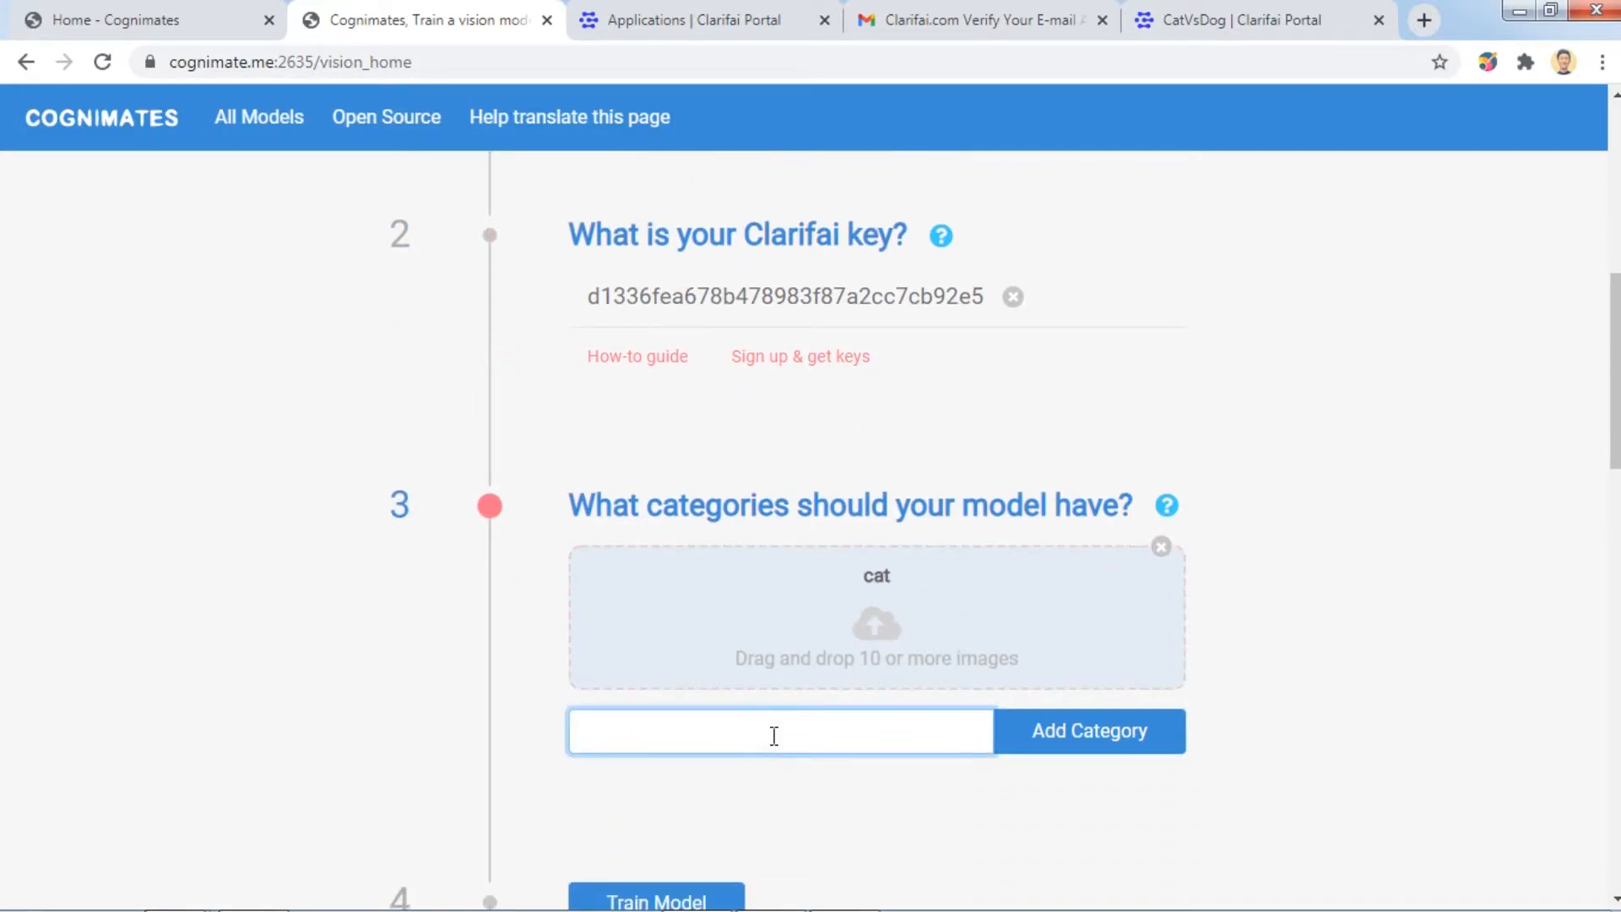
{"action": "type", "text": "dog"}
{"action": "left_click", "coordinate": [1109, 749]}
{"action": "scroll", "coordinate": [1336, 627], "scroll_direction": "down", "scroll_amount": 1}
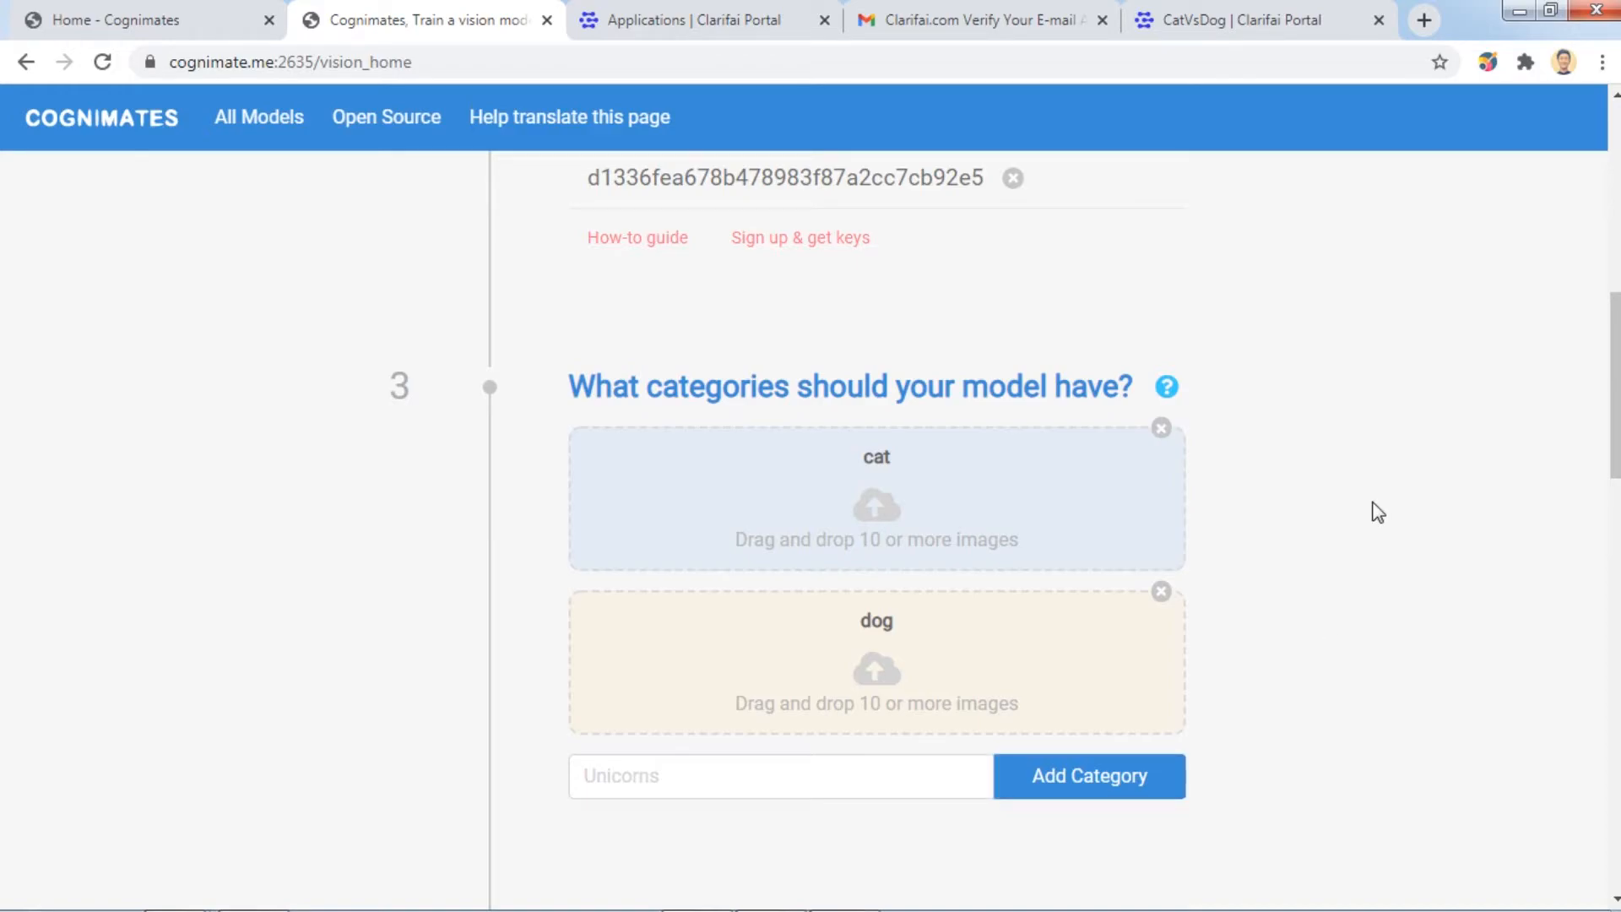
Upload all ten cat photos into the cat category.
{"action": "left_click", "coordinate": [868, 488]}
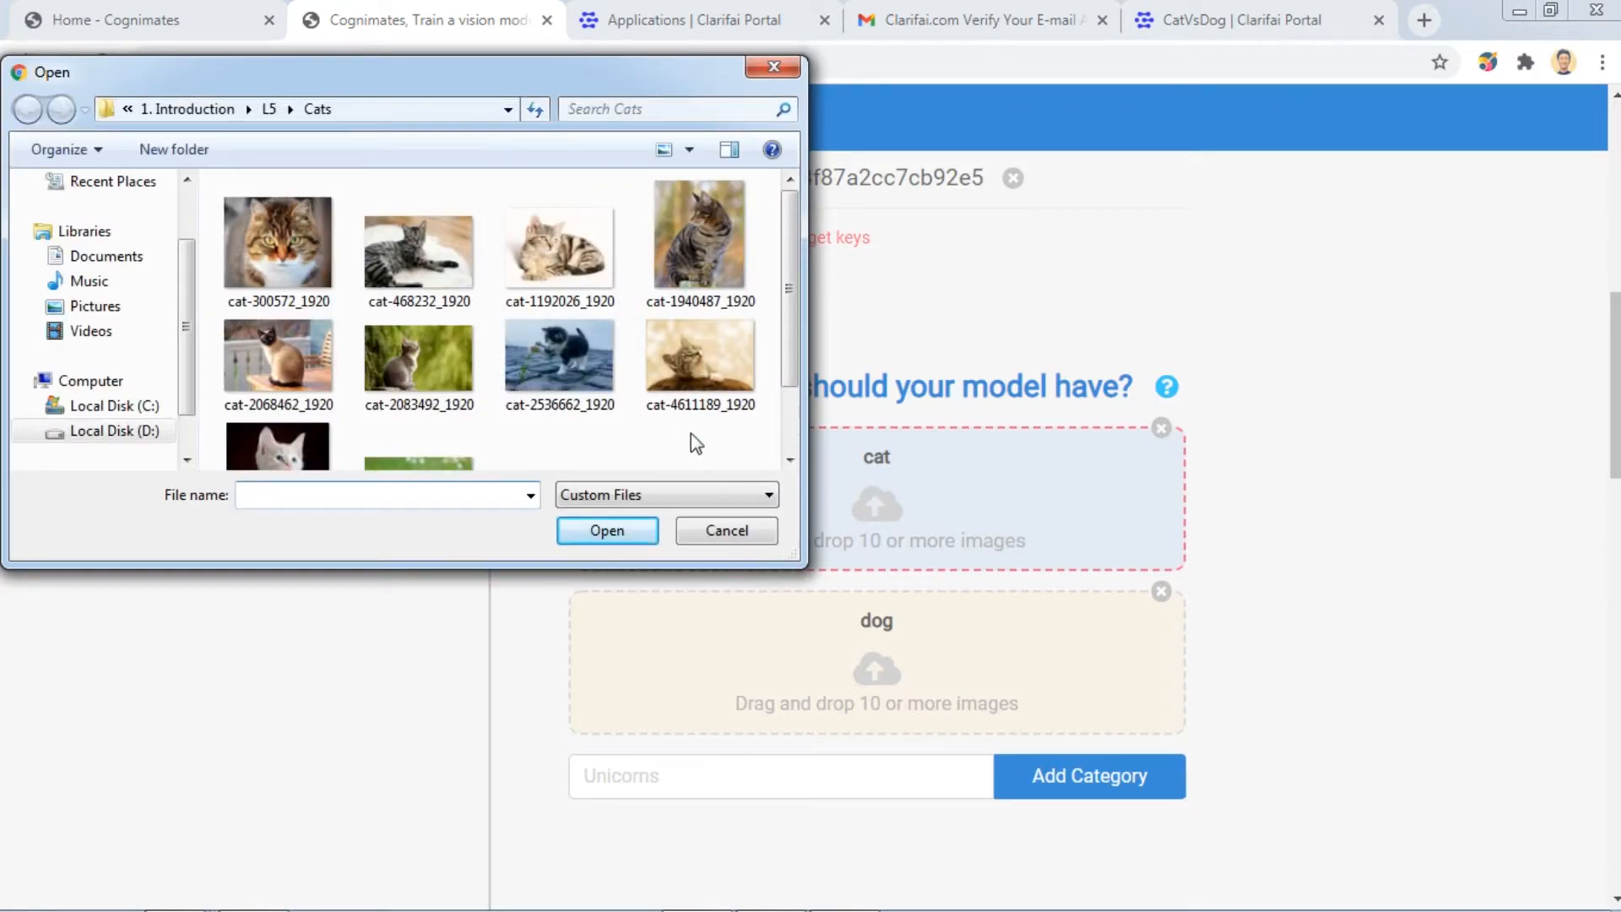
{"action": "left_click", "coordinate": [206, 177]}
{"action": "left_click_drag", "start_coordinate": [207, 177], "coordinate": [764, 529]}
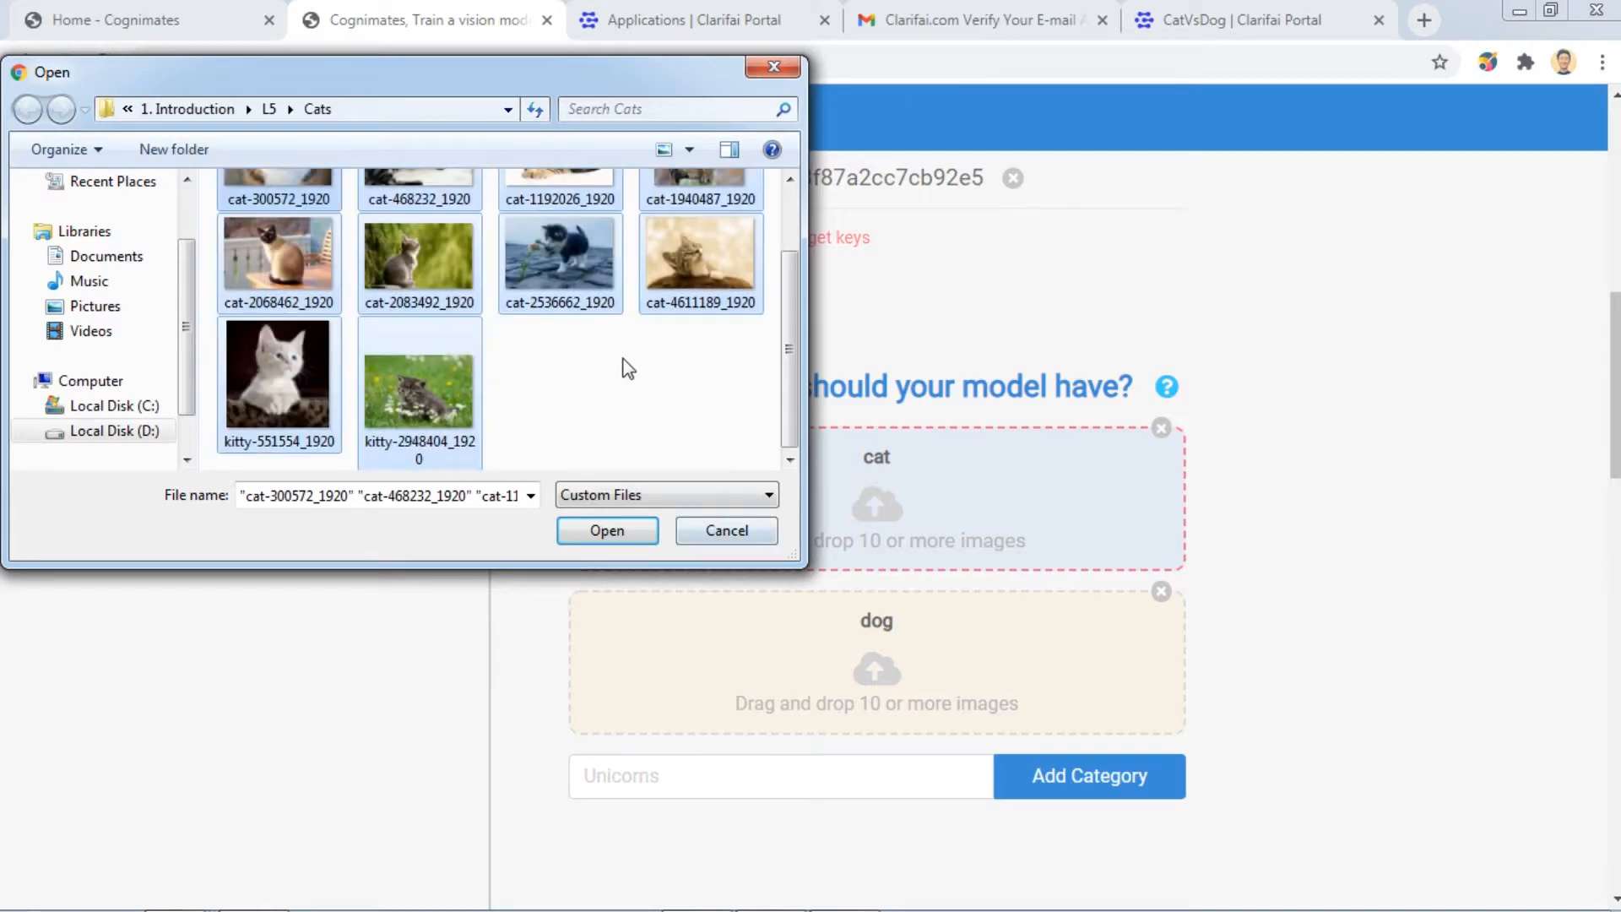
{"action": "left_click", "coordinate": [617, 541]}
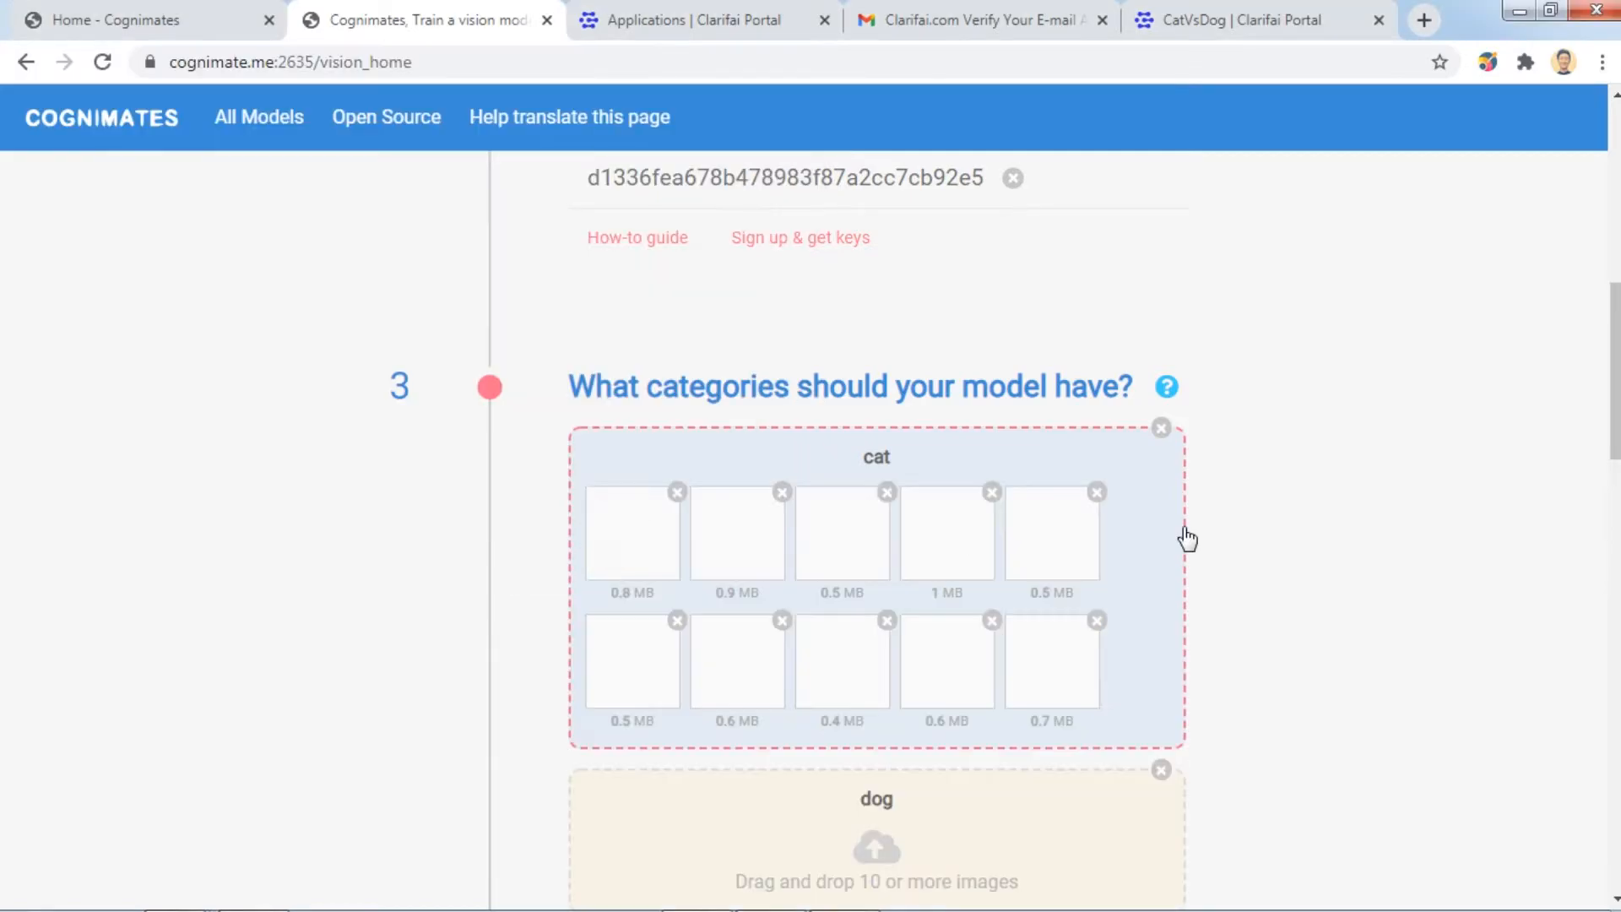
{"action": "scroll", "coordinate": [1397, 540], "scroll_direction": "down", "scroll_amount": 2}
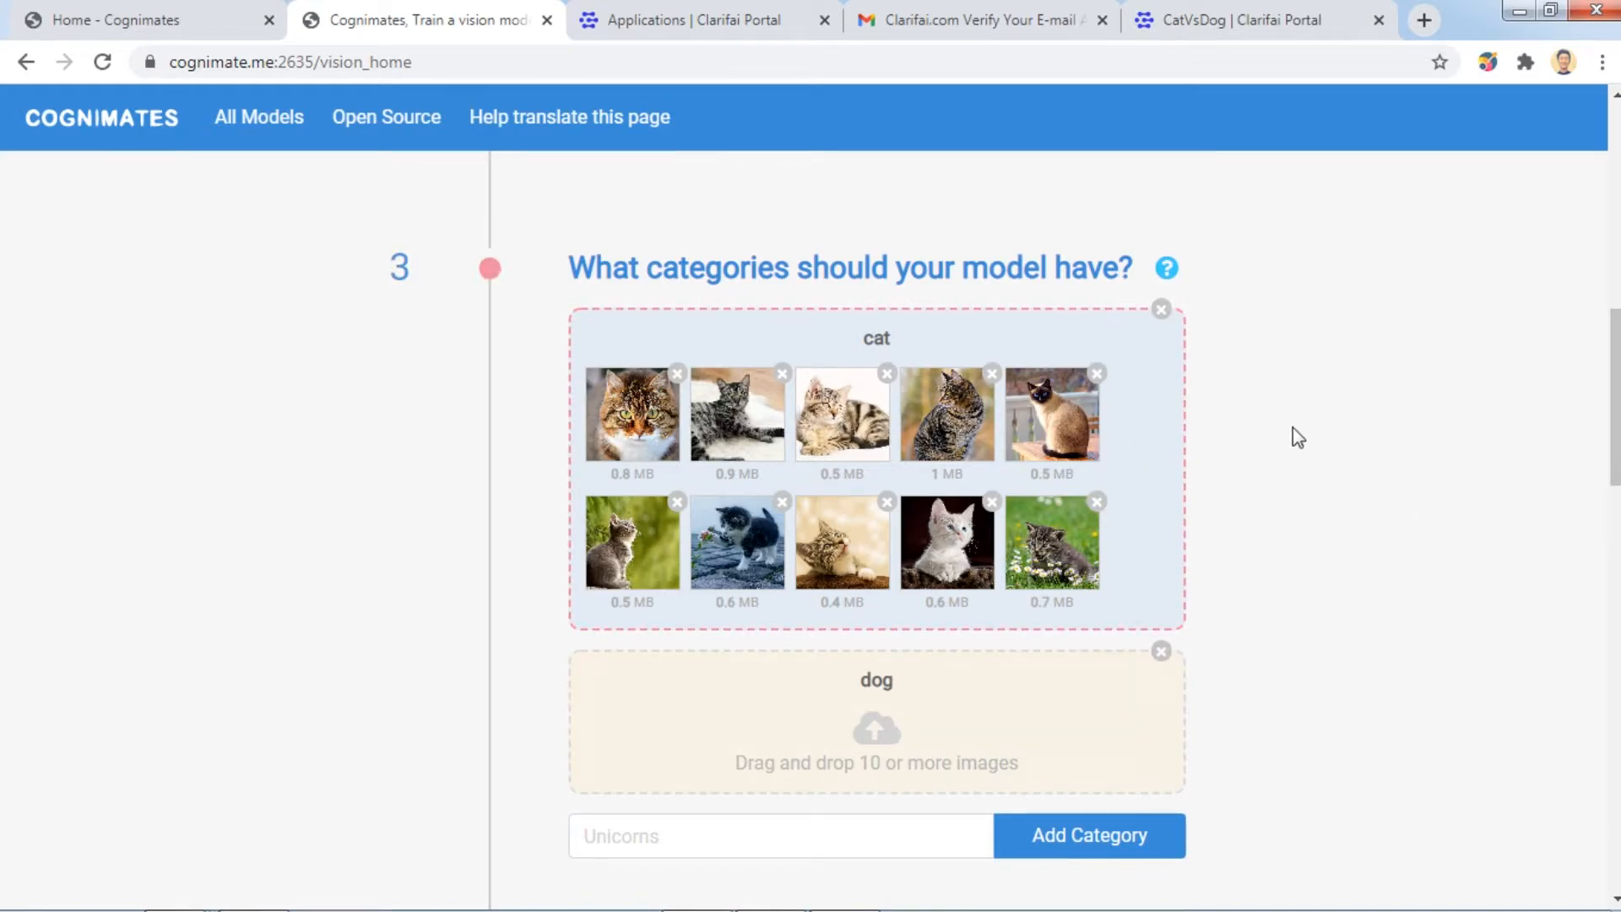
{"action": "scroll", "coordinate": [1353, 448], "scroll_direction": "down", "scroll_amount": 3}
{"action": "left_click", "coordinate": [1375, 438]}
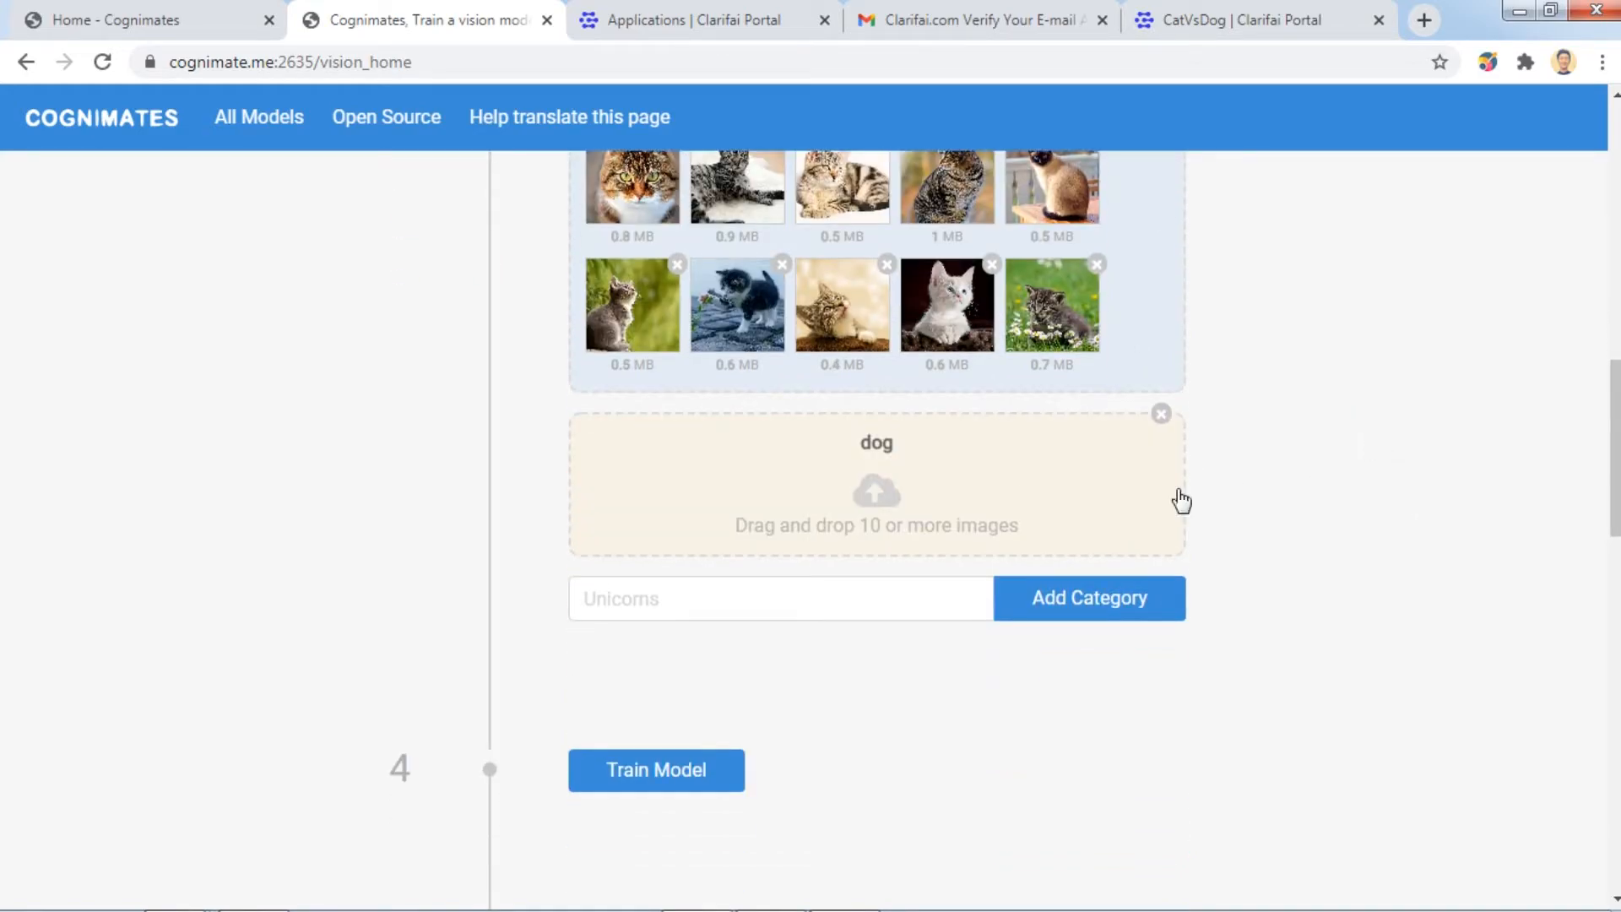
Upload all the photos from the Dogs folder into the dog category.
{"action": "left_click", "coordinate": [866, 480]}
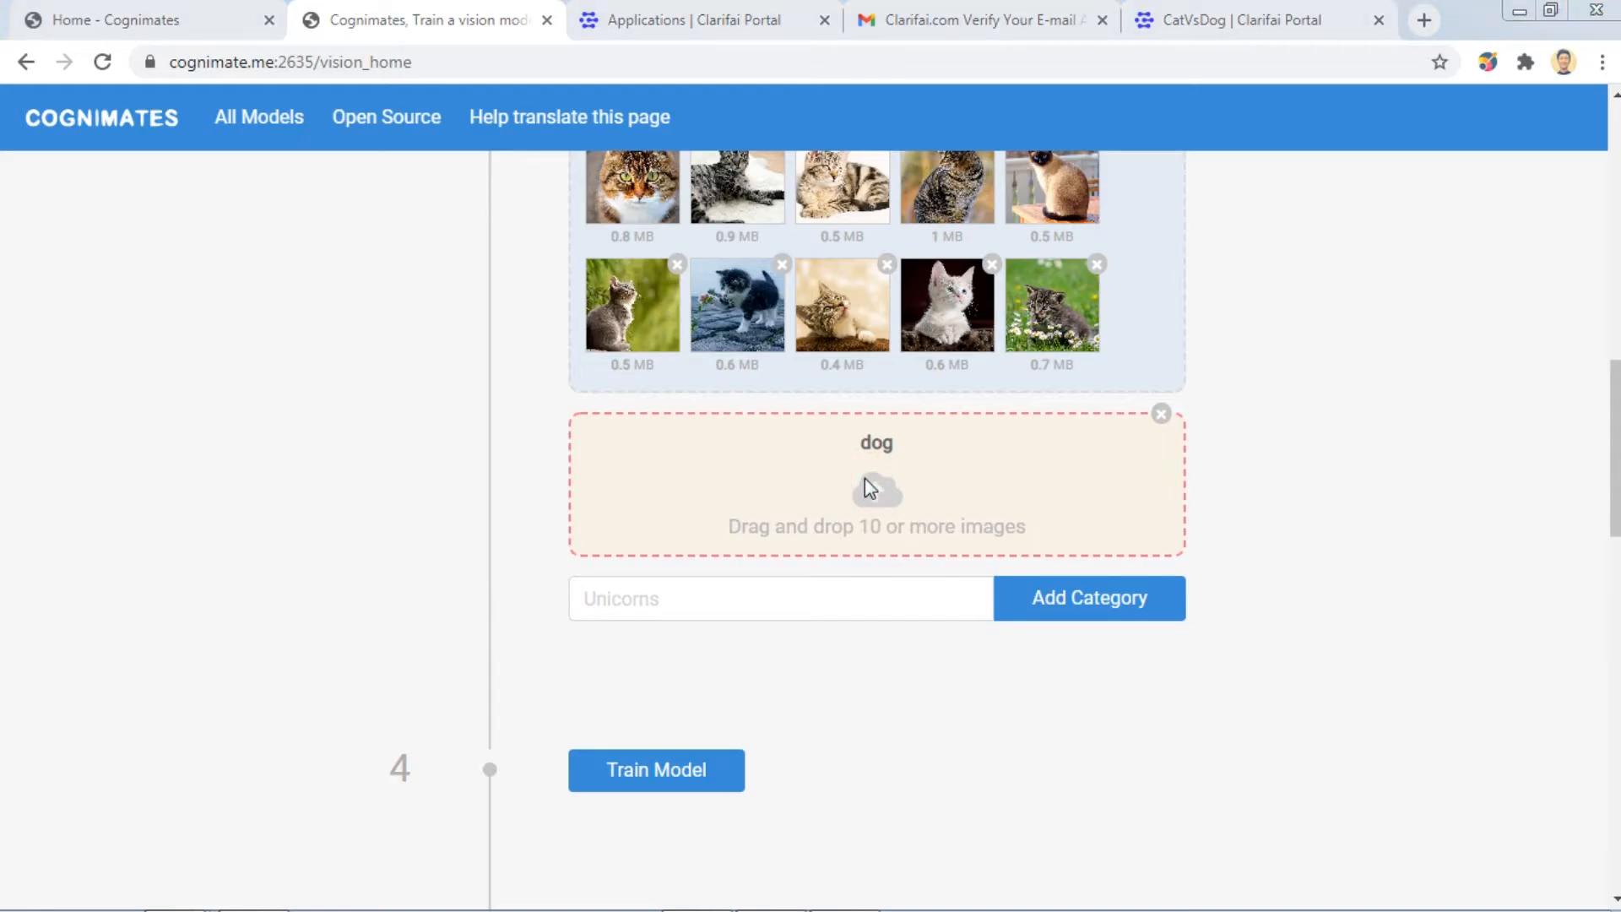
{"action": "left_click", "coordinate": [270, 109]}
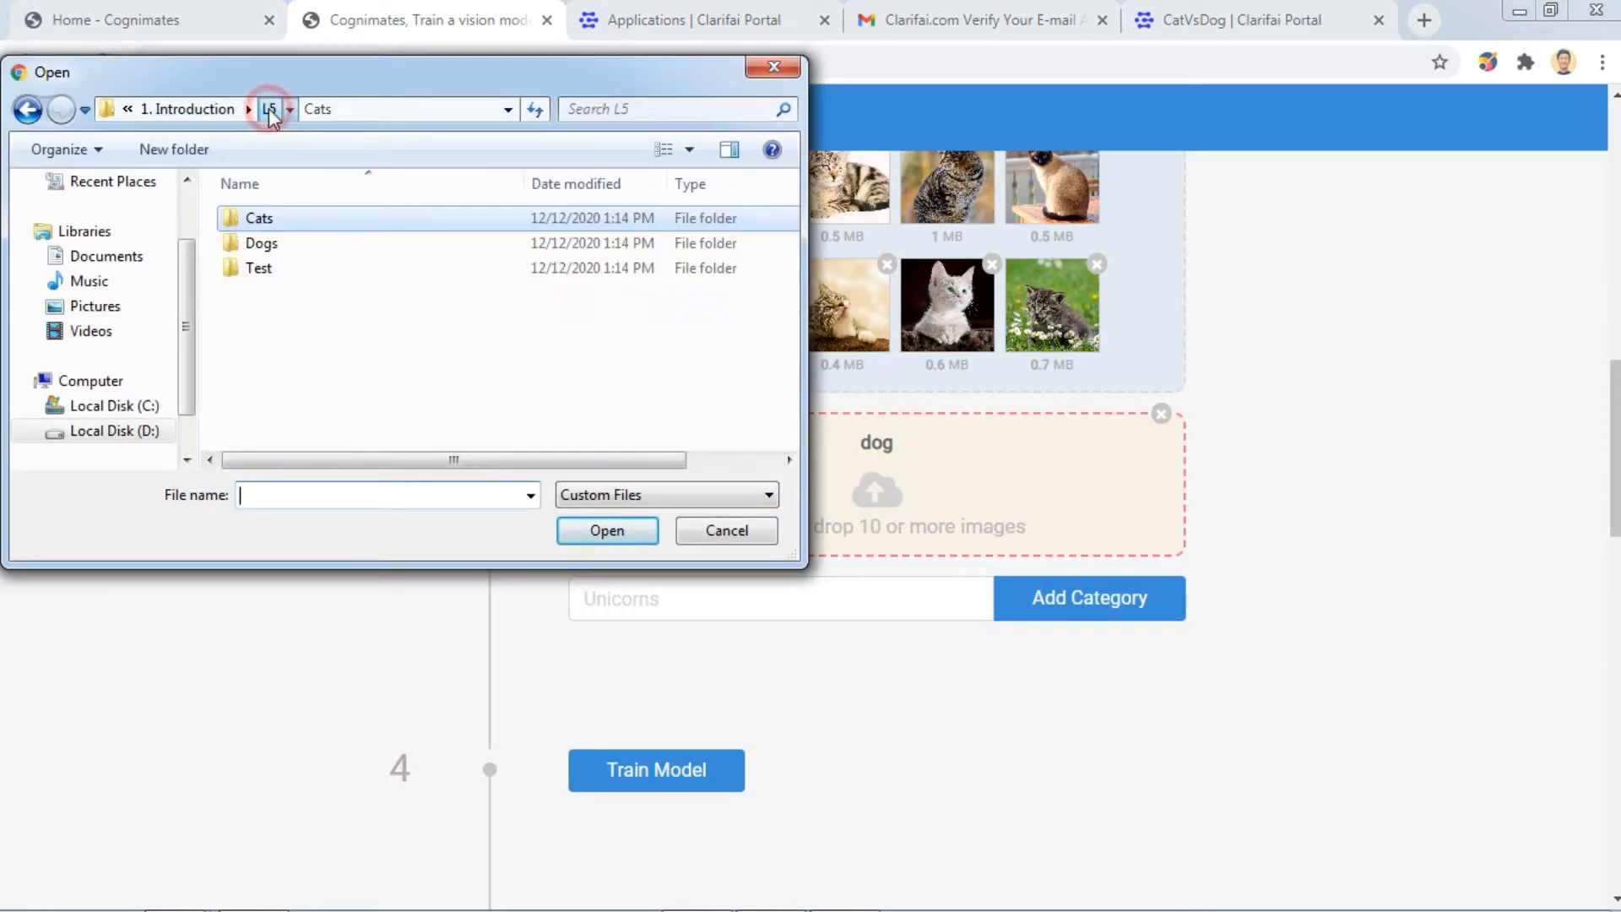
{"action": "double_click", "coordinate": [302, 253]}
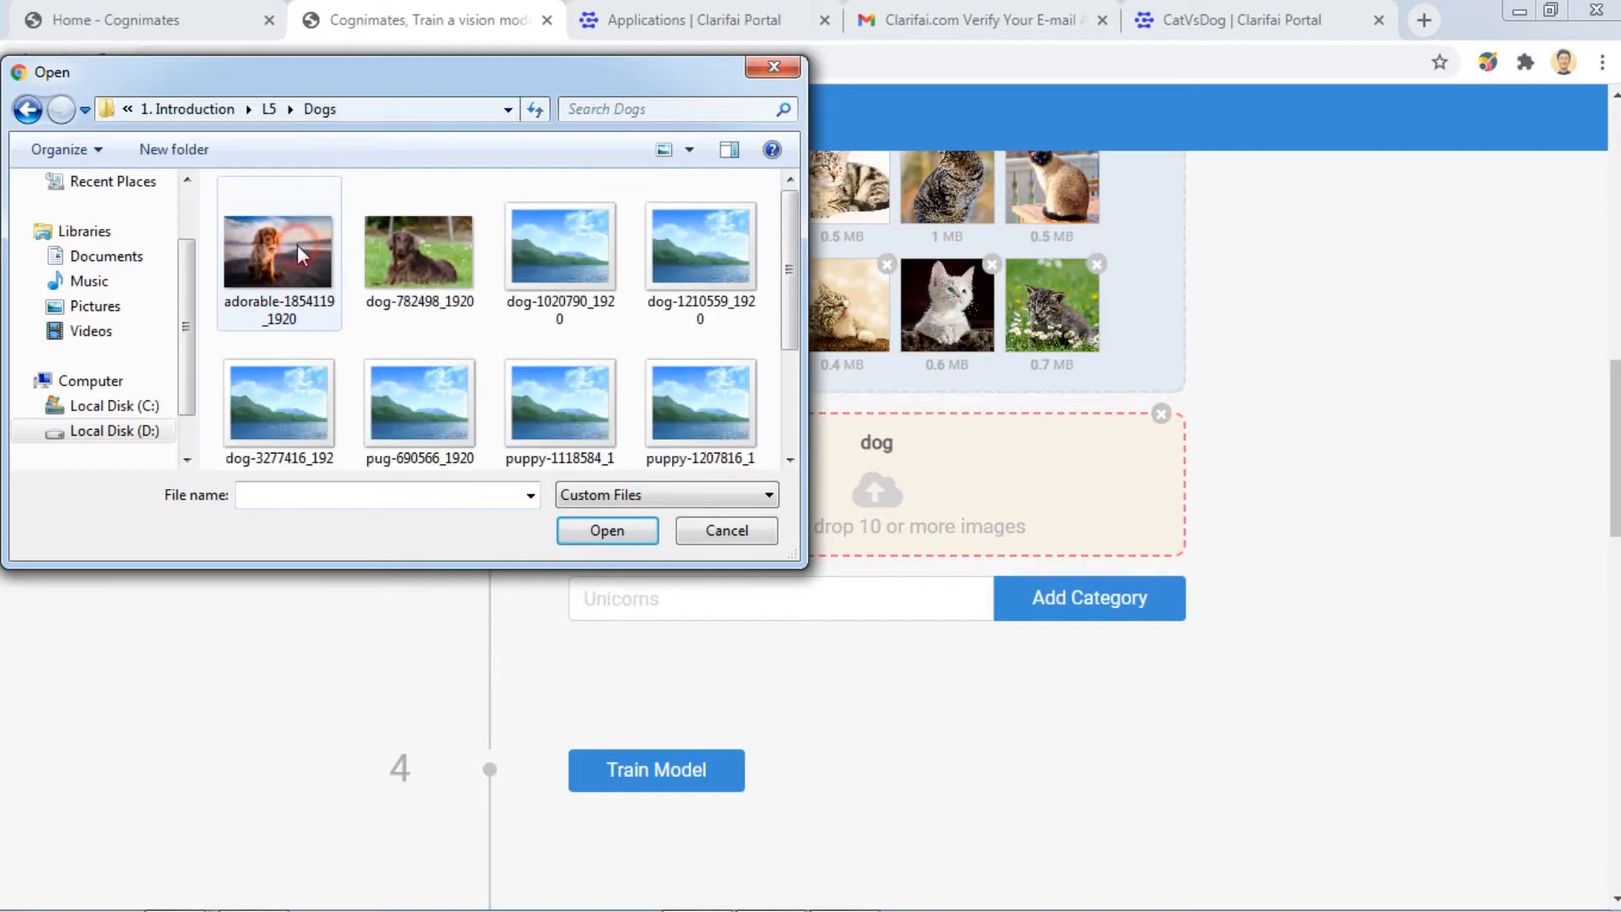
{"action": "left_click_drag", "start_coordinate": [215, 174], "coordinate": [724, 533]}
{"action": "left_click", "coordinate": [622, 530]}
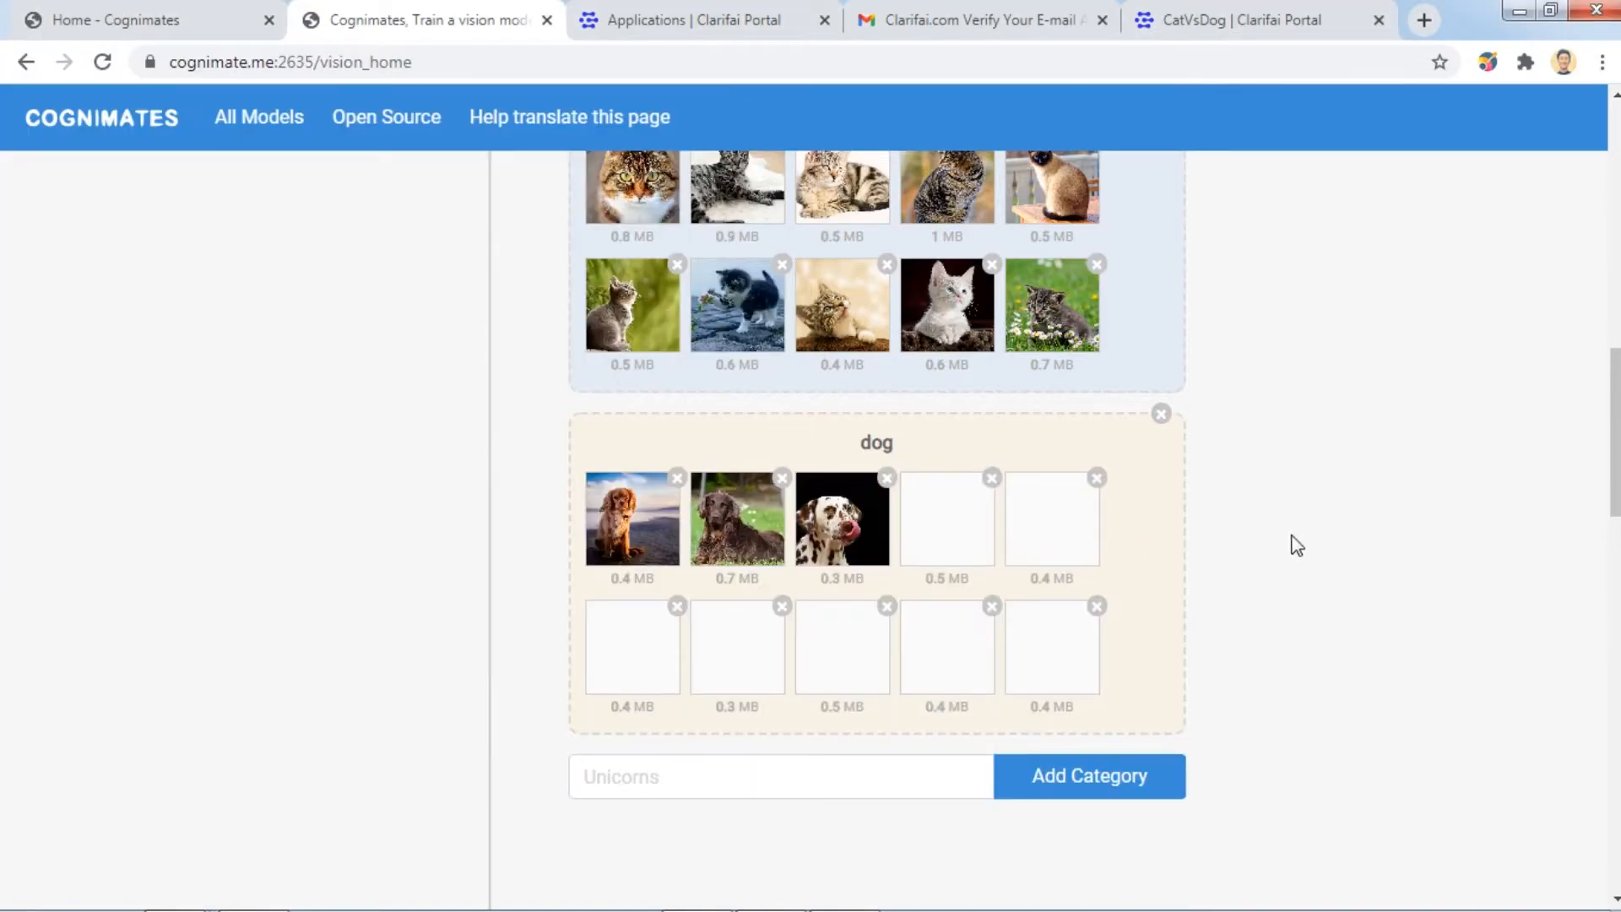
{"action": "scroll", "coordinate": [1487, 511], "scroll_direction": "down", "scroll_amount": 1}
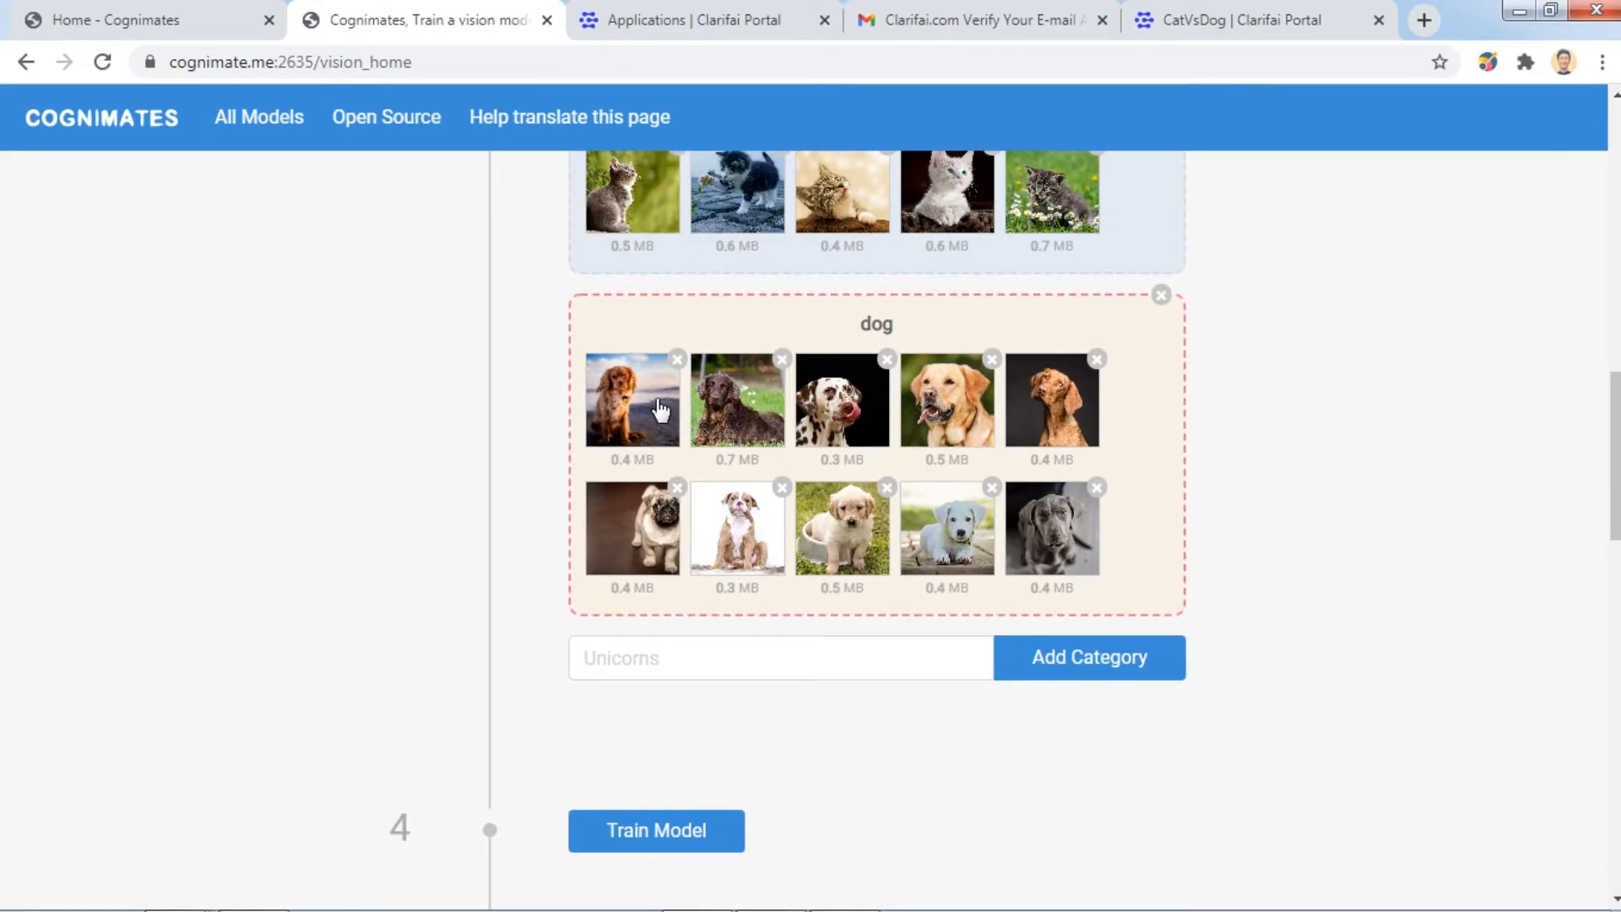
{"action": "scroll", "coordinate": [1477, 448], "scroll_direction": "down", "scroll_amount": 1}
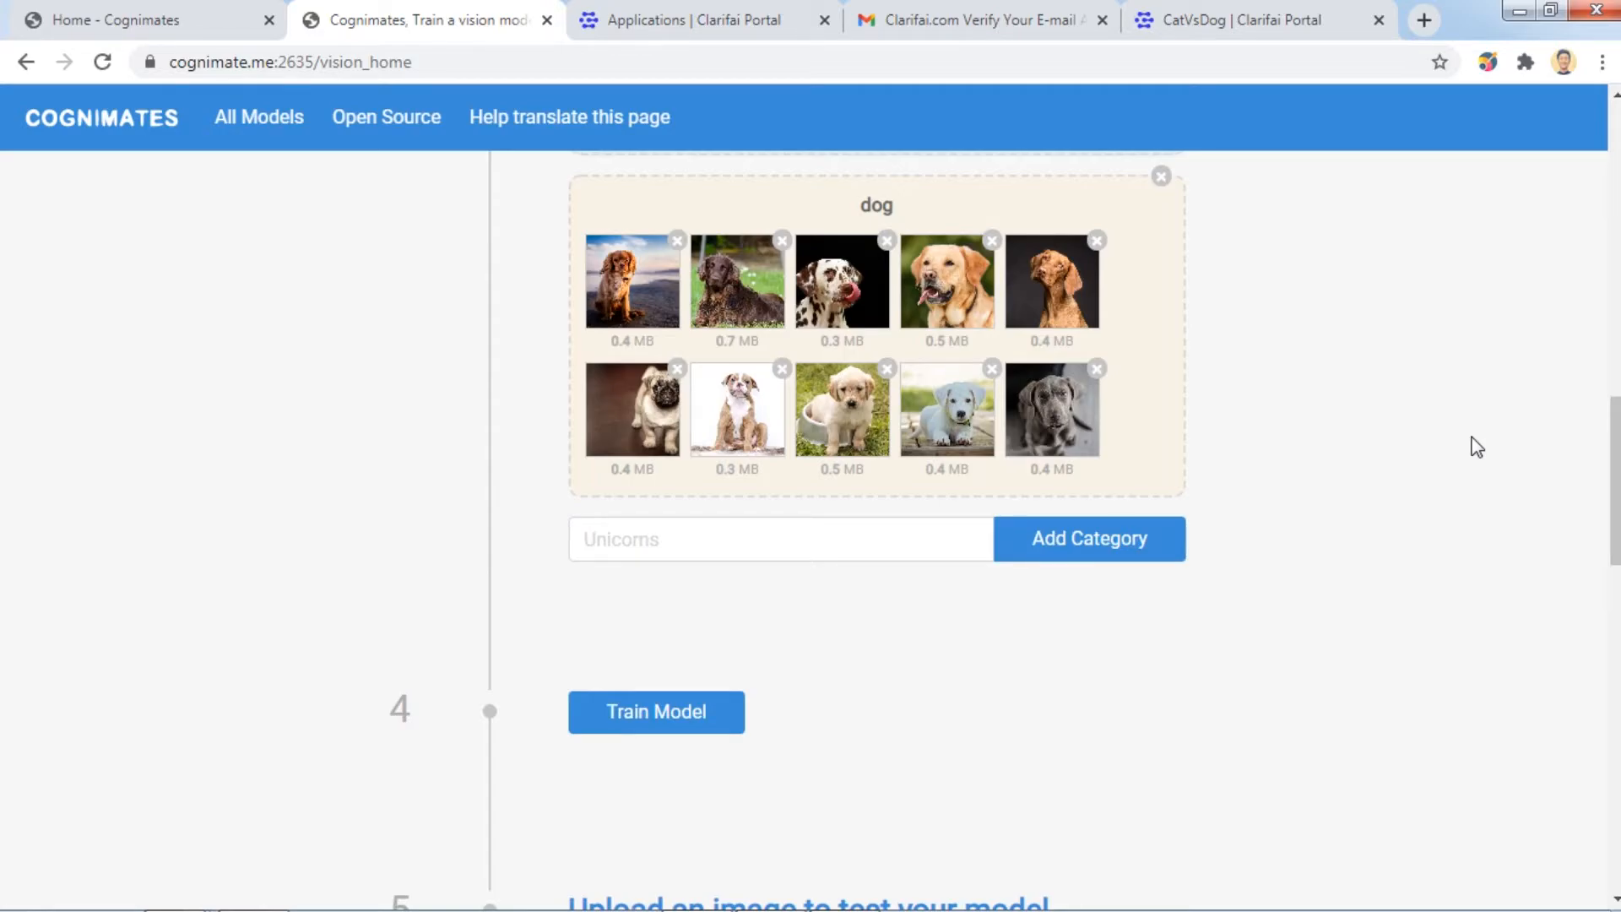
{"action": "scroll", "coordinate": [1390, 438], "scroll_direction": "down", "scroll_amount": 1}
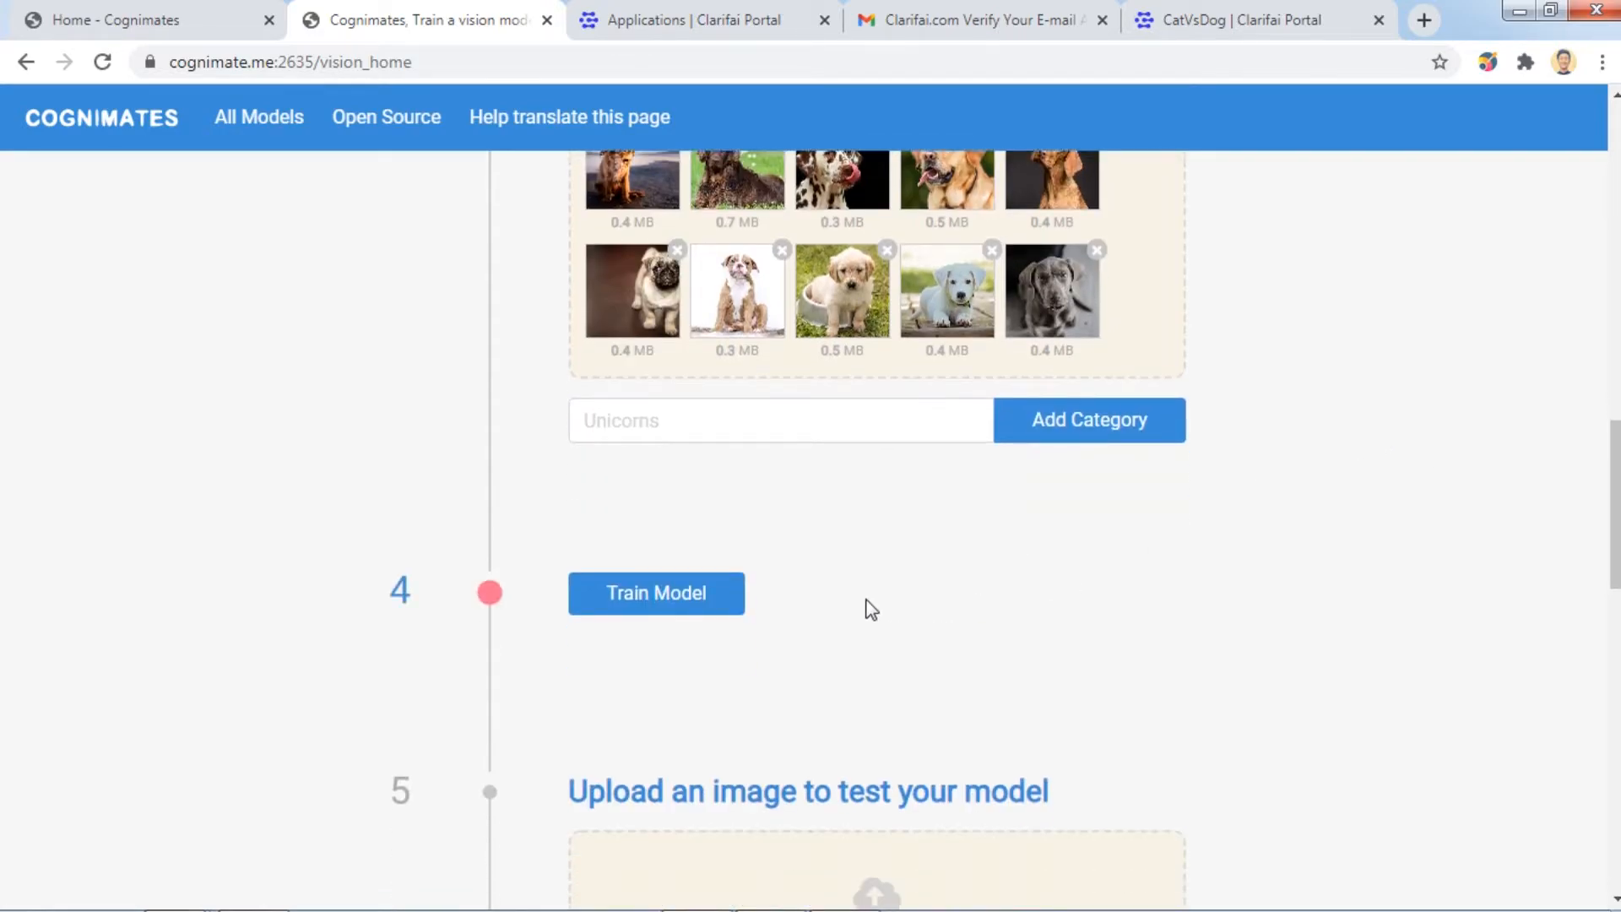
Train the catVsDog model, acknowledge completion, and scroll down to the test-image upload step.
{"action": "left_click", "coordinate": [703, 599]}
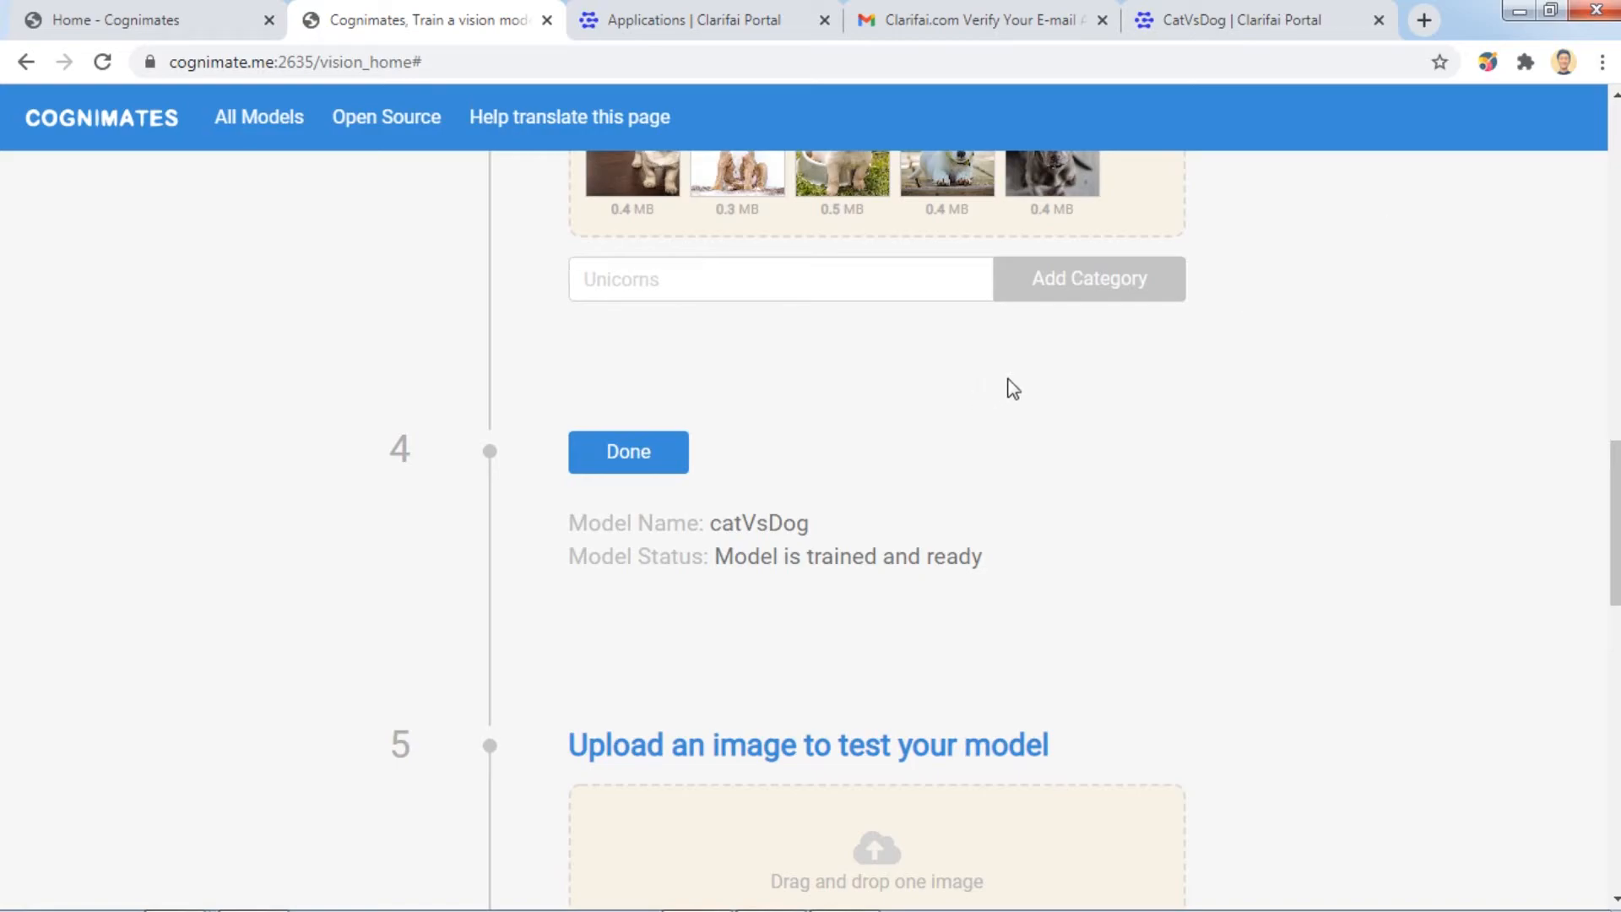
{"action": "left_click", "coordinate": [606, 457]}
{"action": "scroll", "coordinate": [1145, 460], "scroll_direction": "down", "scroll_amount": 4}
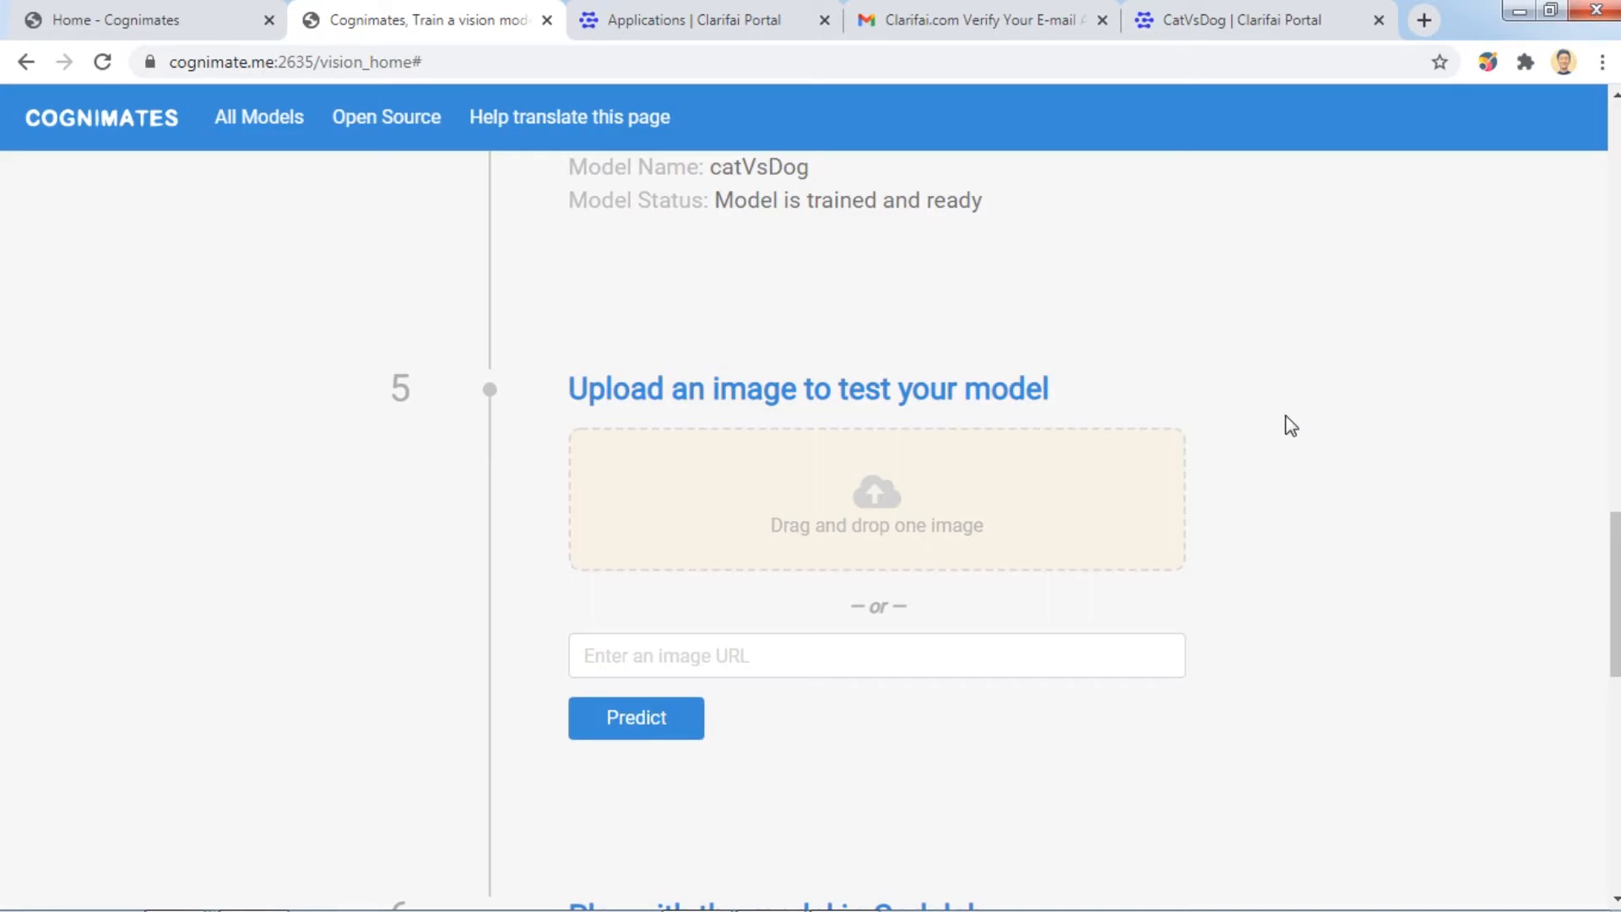
Load cat-face-1081951_1920 from the L5 > Test folder as the test image.
{"action": "left_click", "coordinate": [928, 511]}
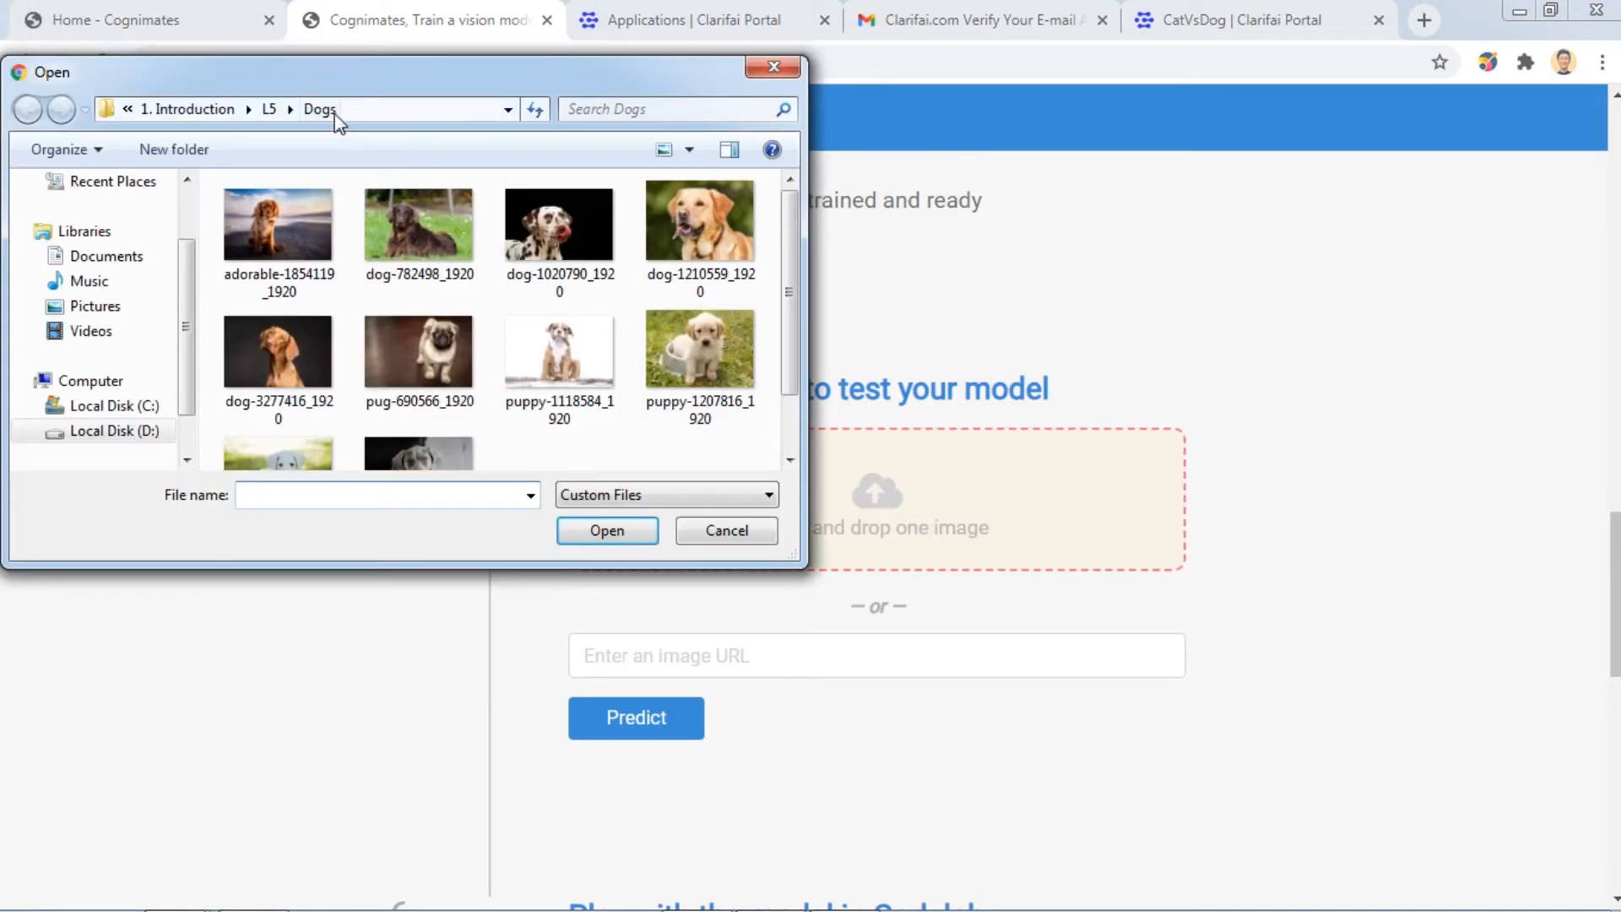
{"action": "left_click", "coordinate": [267, 110]}
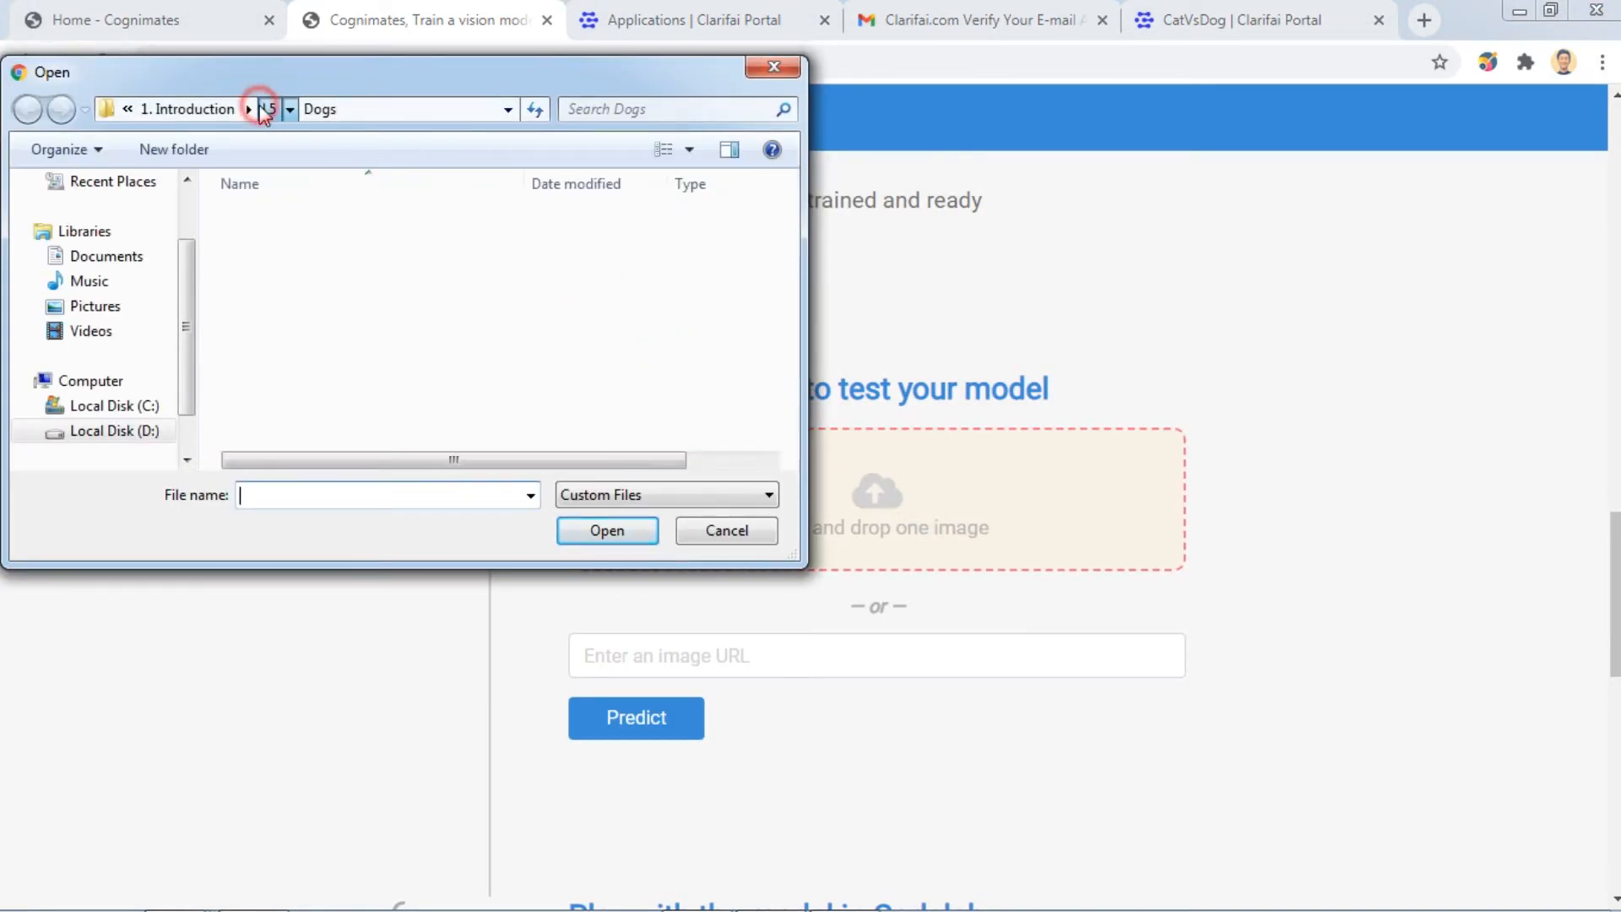
{"action": "double_click", "coordinate": [258, 268]}
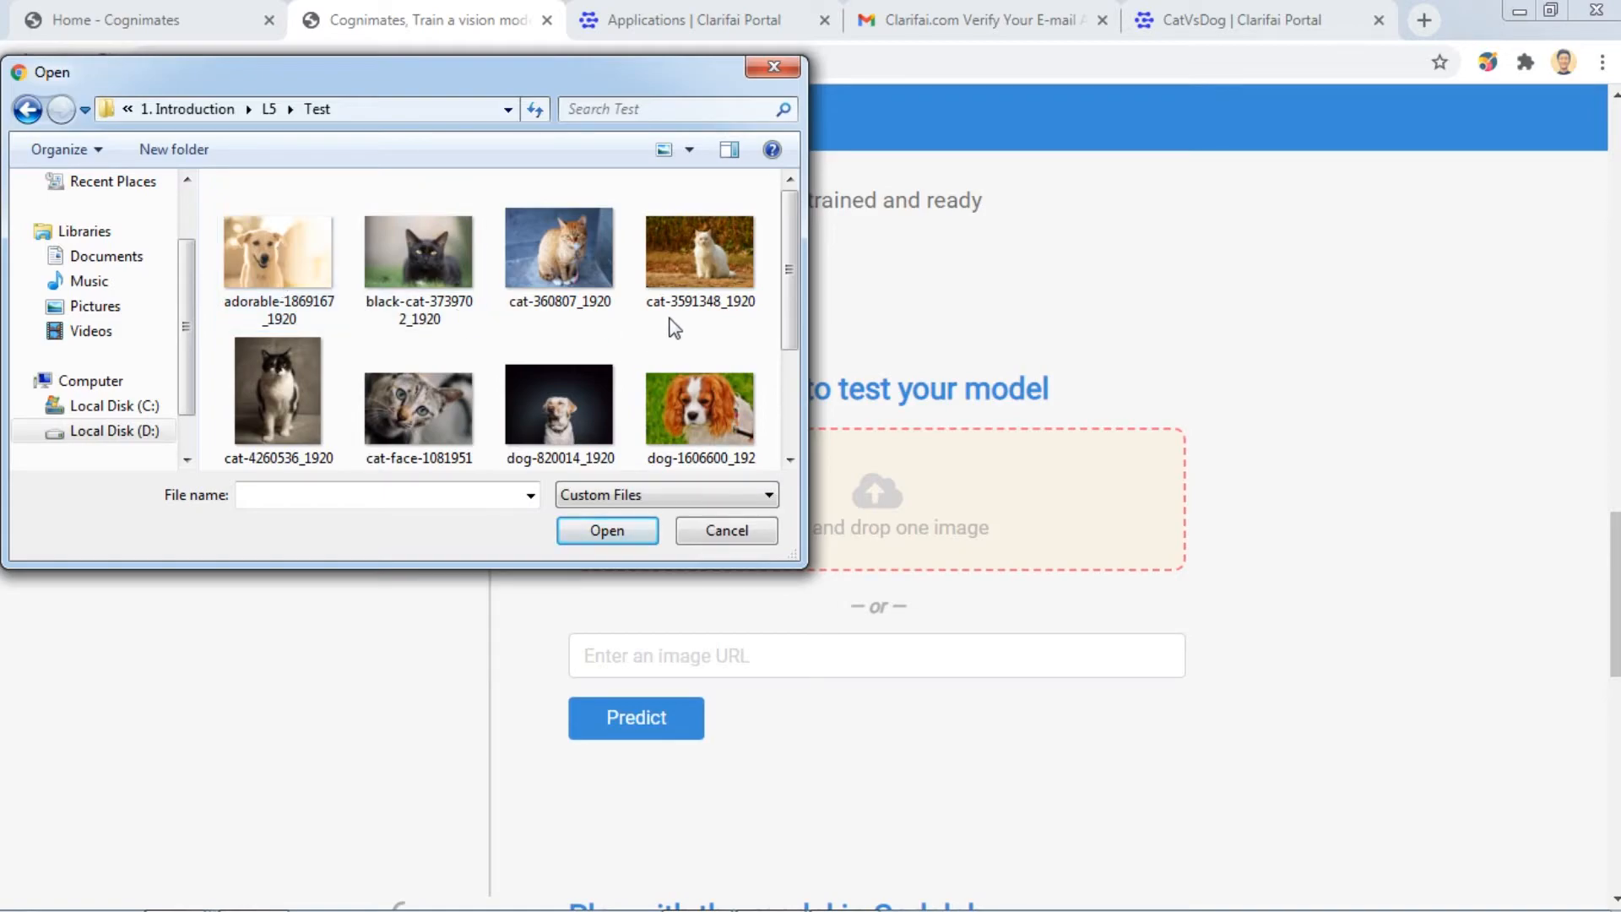
{"action": "scroll", "coordinate": [671, 327], "scroll_direction": "down", "scroll_amount": 2}
{"action": "left_click", "coordinate": [433, 224]}
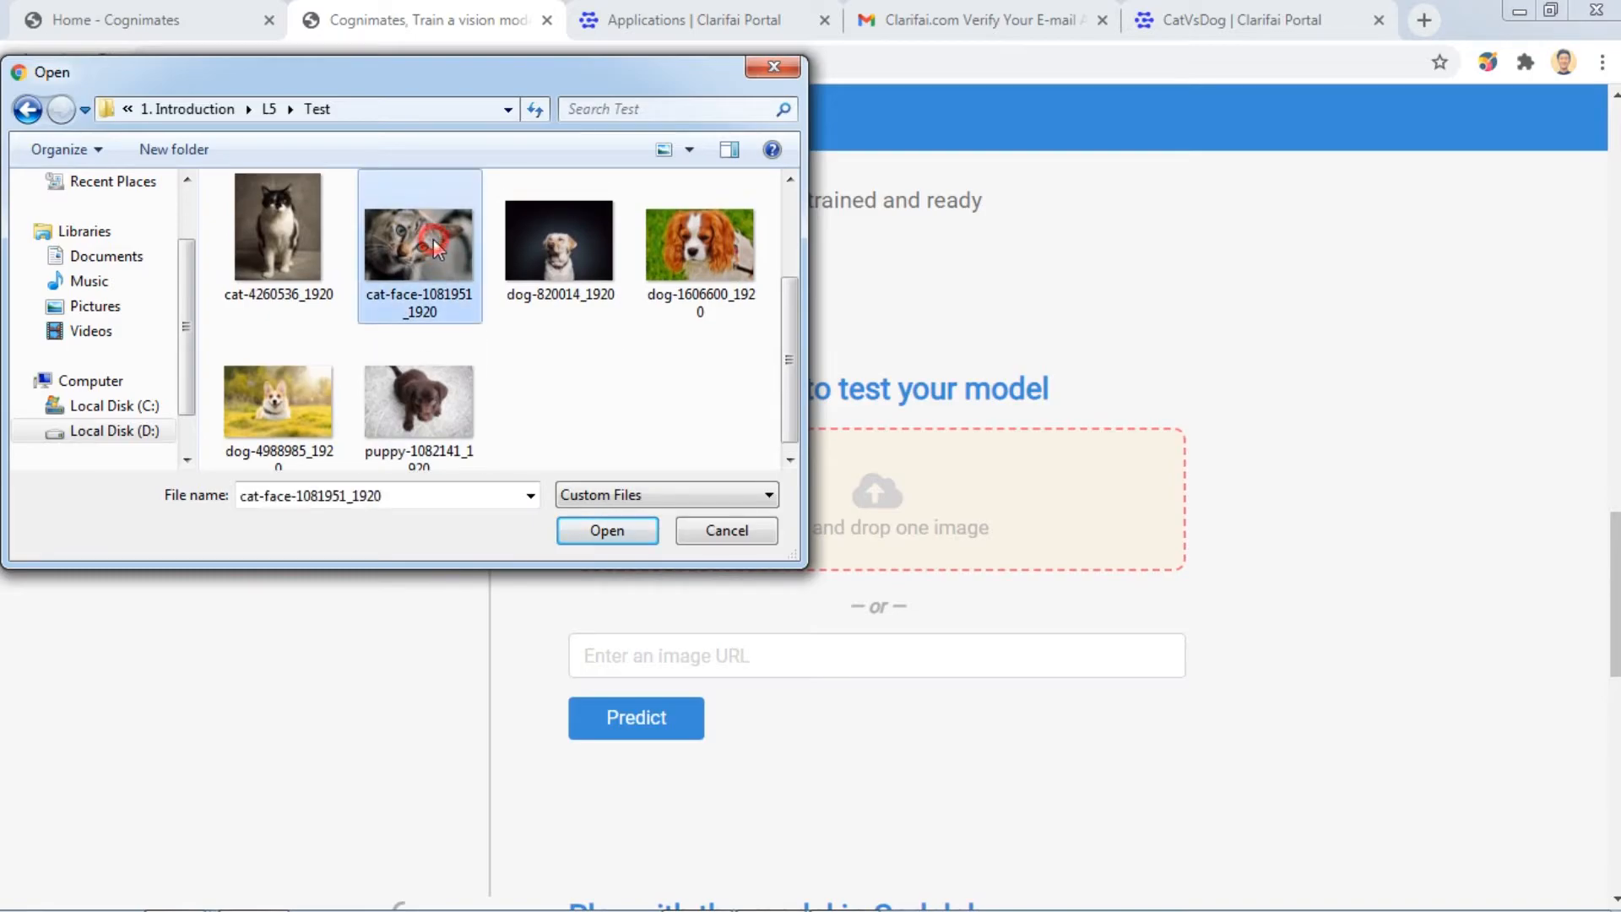
{"action": "left_click", "coordinate": [607, 530]}
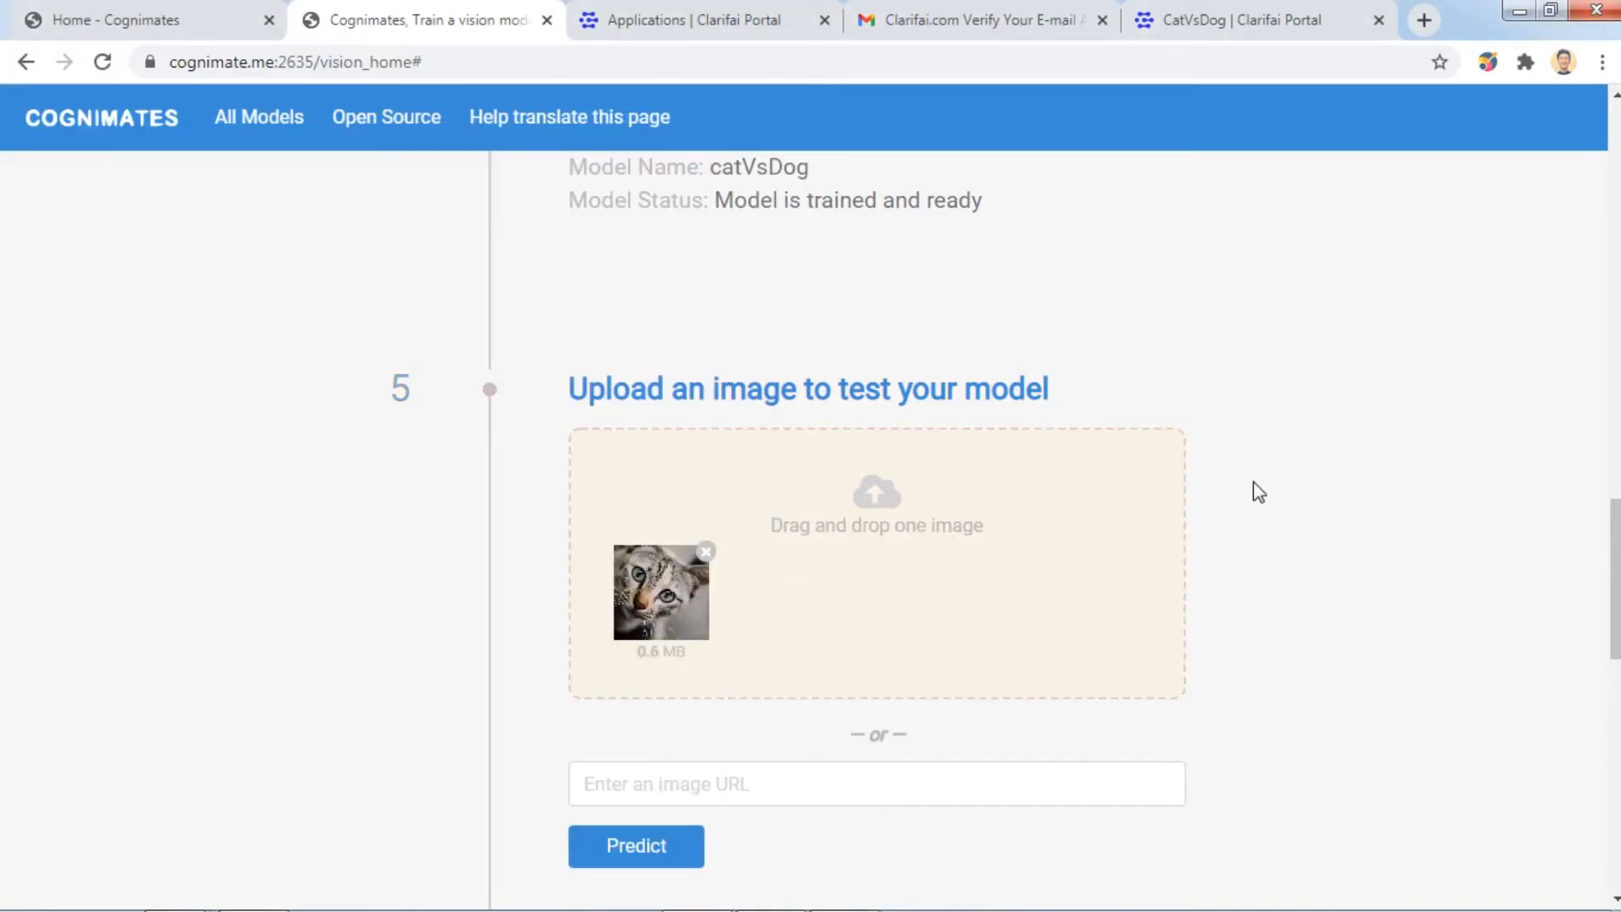
Predict the cat photo's category (cat, 99.29%), then clear it from the test area.
{"action": "scroll", "coordinate": [1349, 508], "scroll_direction": "down", "scroll_amount": 2}
{"action": "scroll", "coordinate": [1169, 593], "scroll_direction": "up", "scroll_amount": 2}
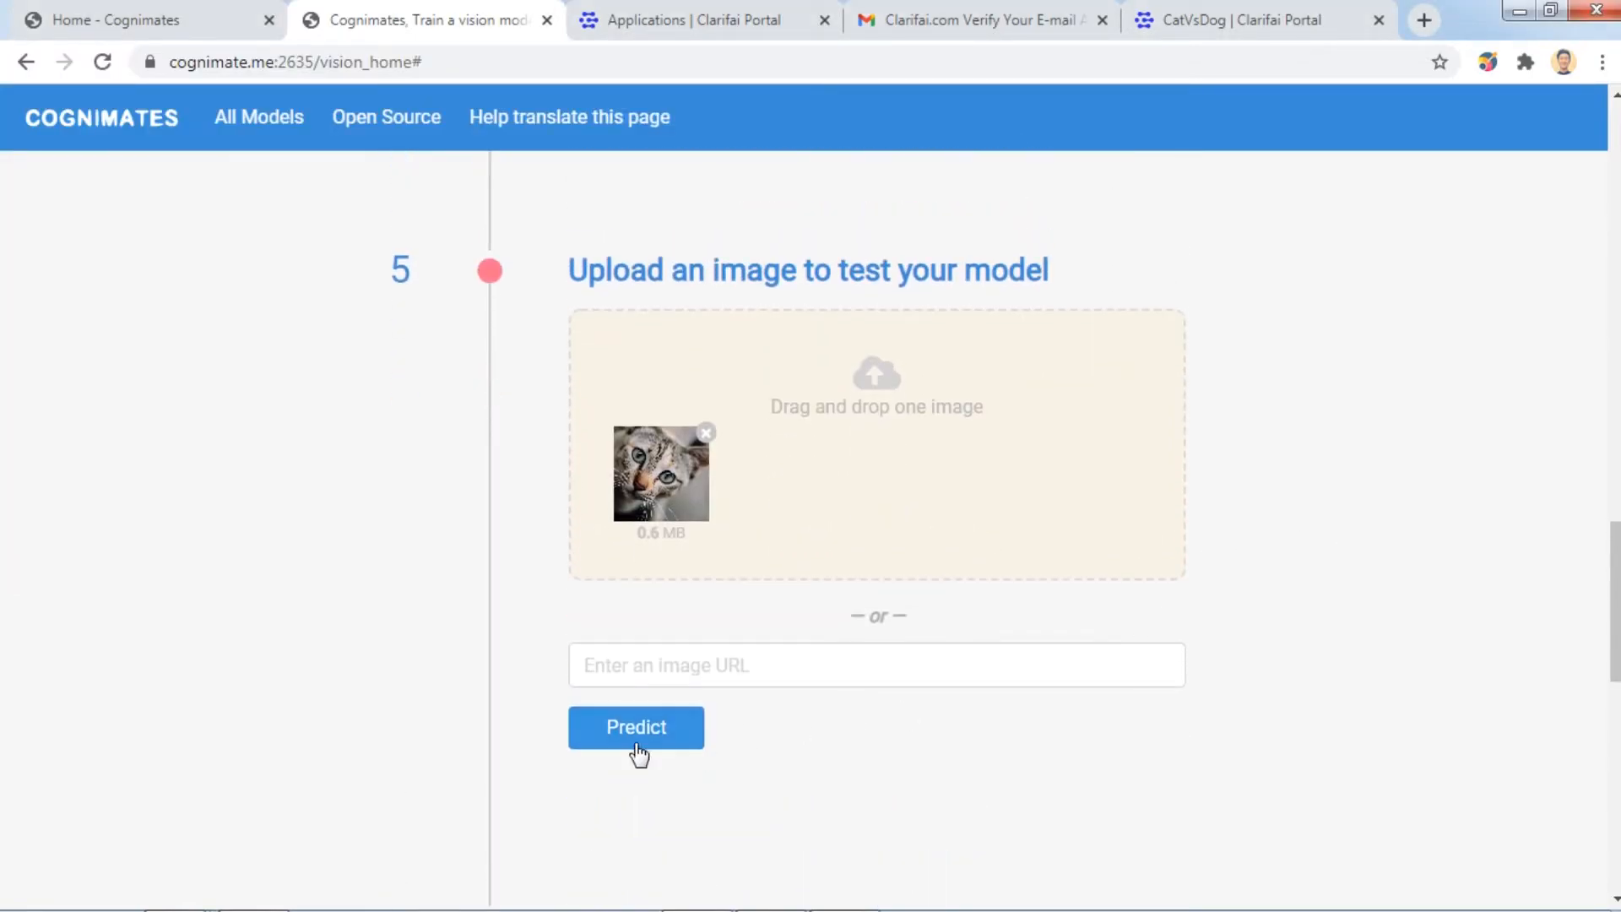
{"action": "left_click", "coordinate": [653, 738]}
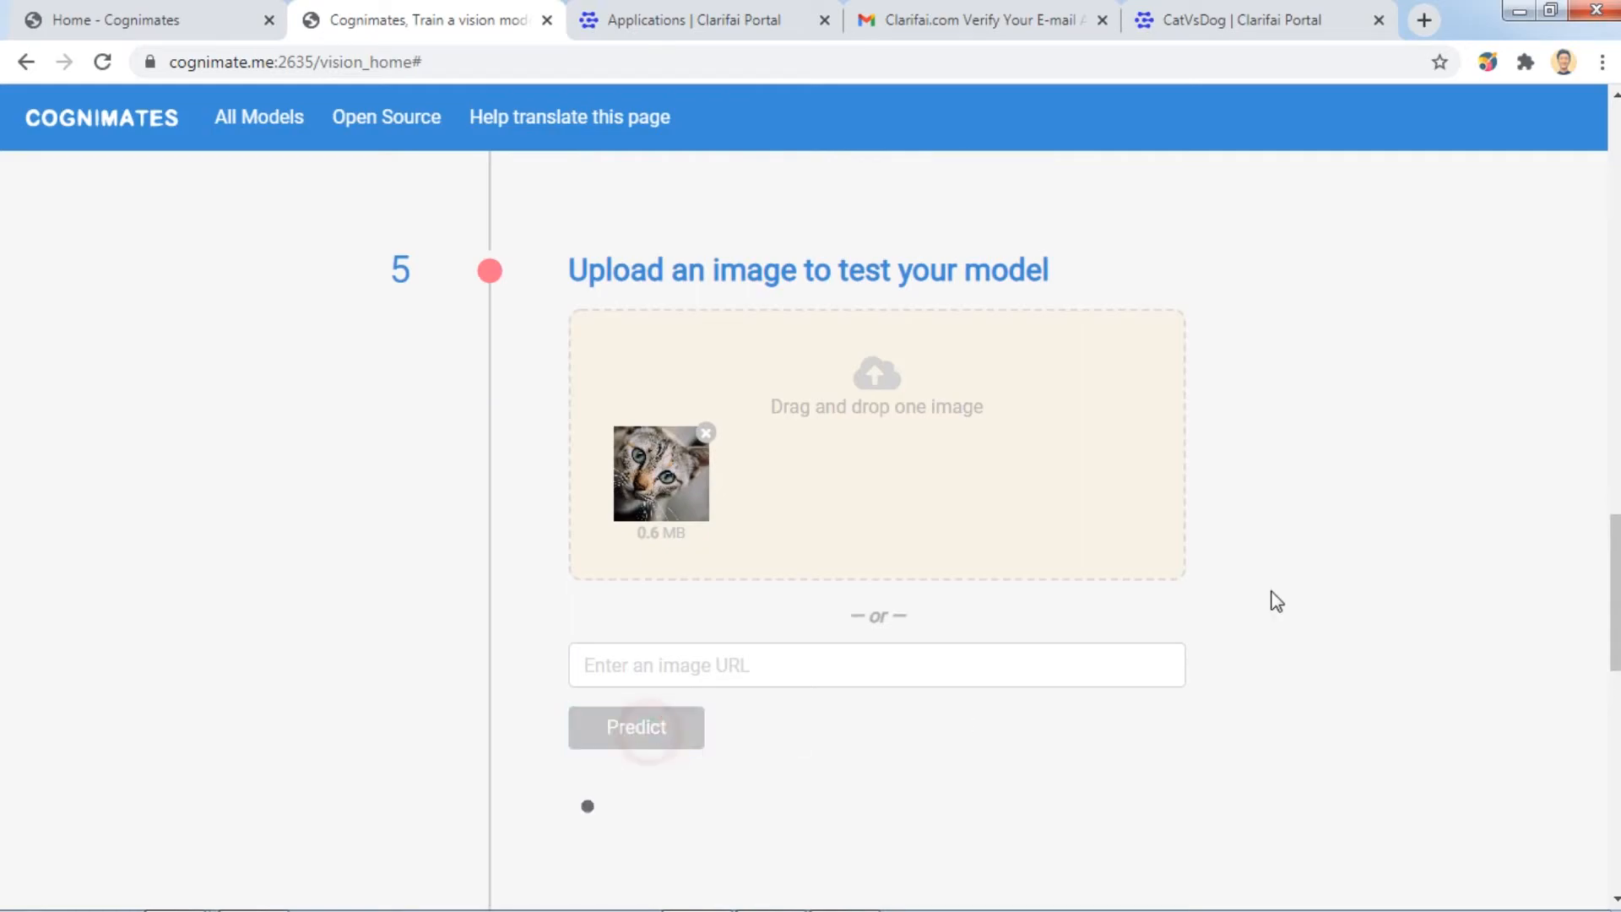
{"action": "scroll", "coordinate": [1425, 549], "scroll_direction": "down", "scroll_amount": 1}
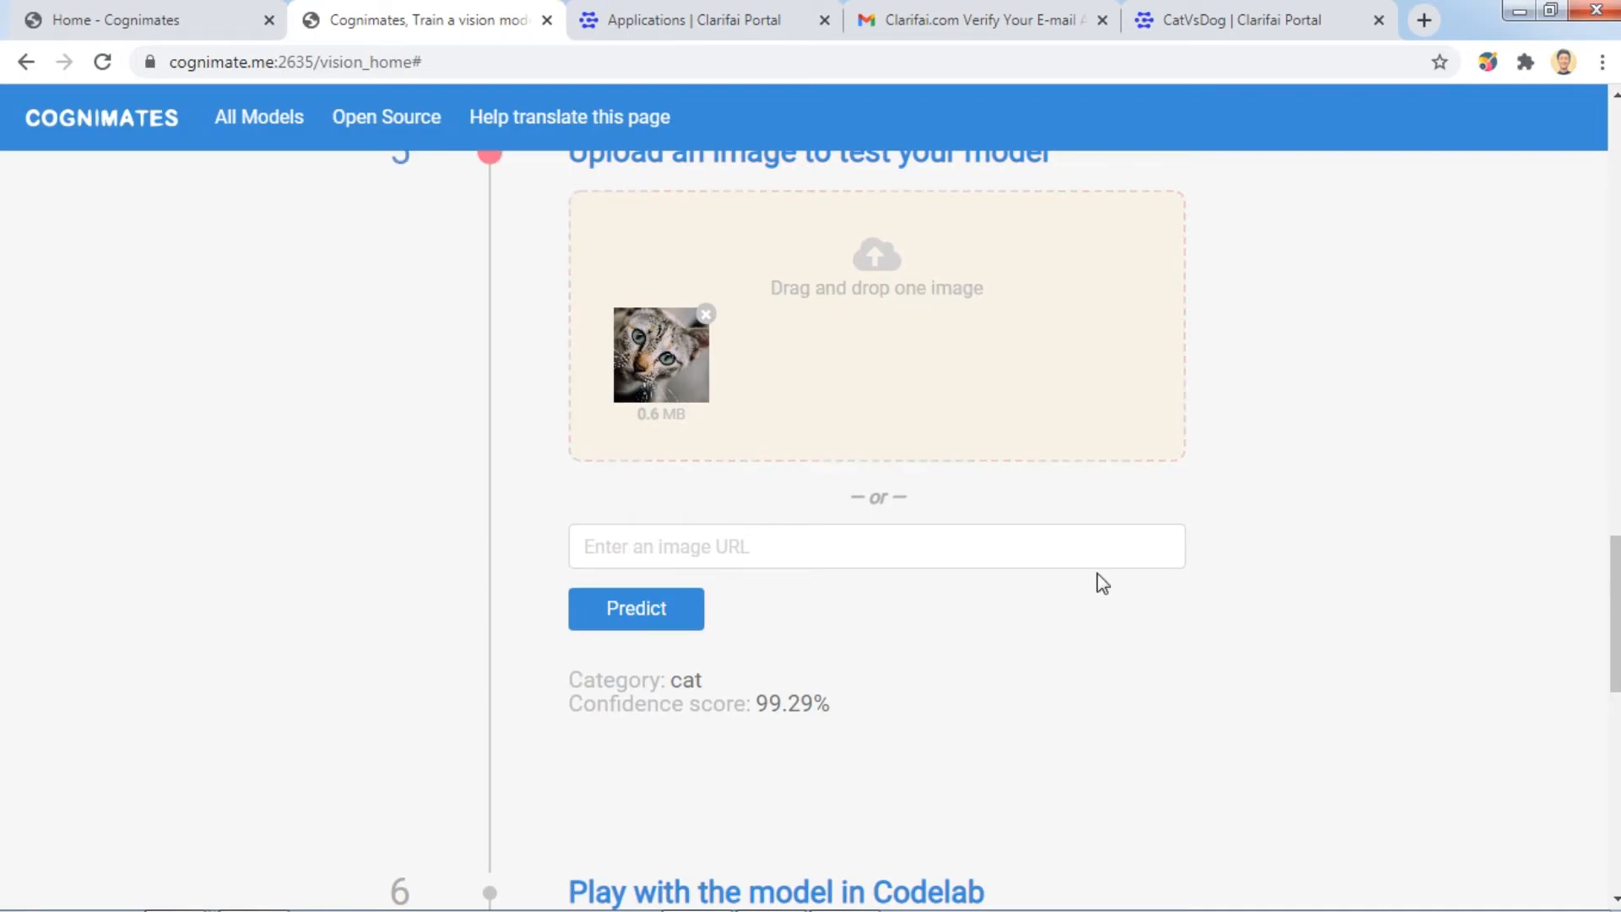
{"action": "left_click", "coordinate": [705, 315]}
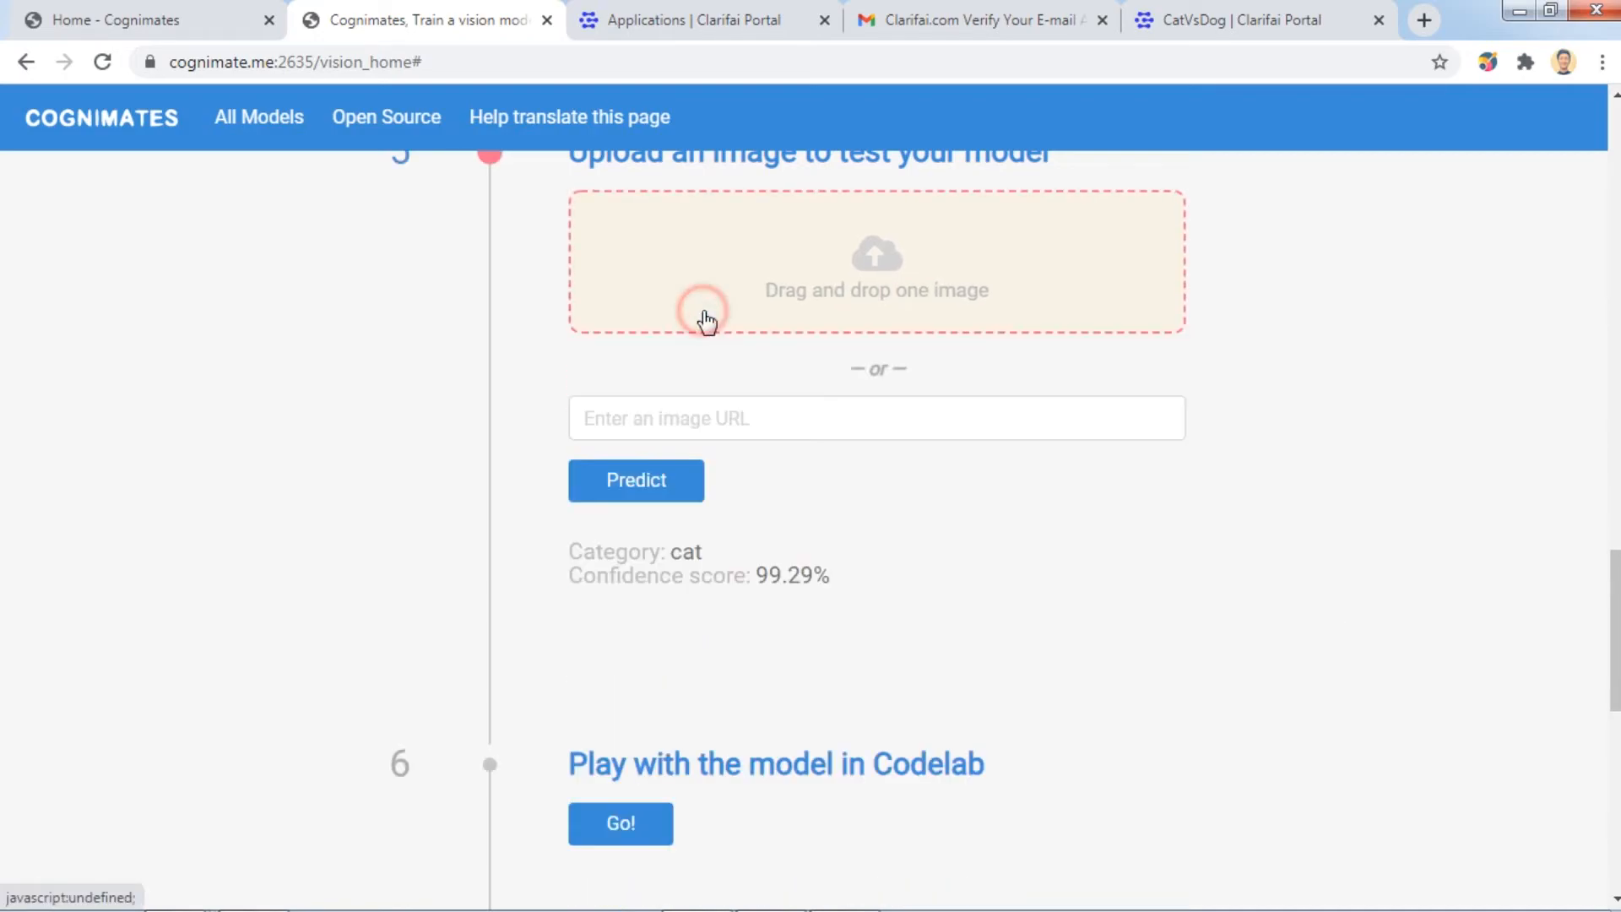
Test adorable-1869167_1920 from the Test folder, getting dog at 99.55%, then clear it.
{"action": "left_click", "coordinate": [1041, 295]}
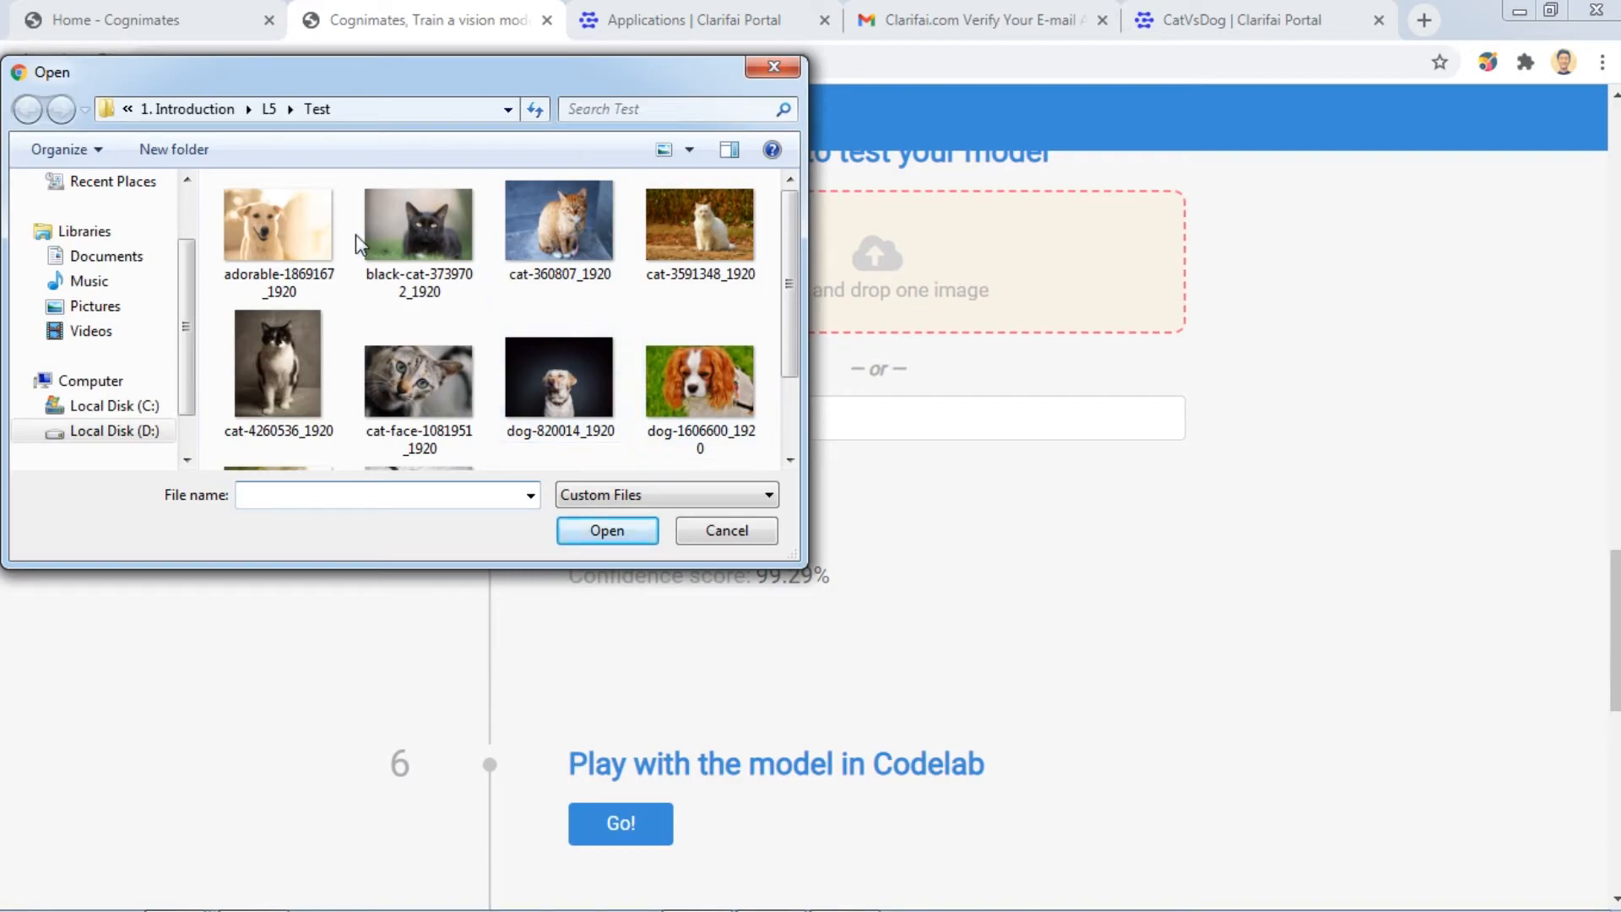
{"action": "left_click", "coordinate": [295, 228]}
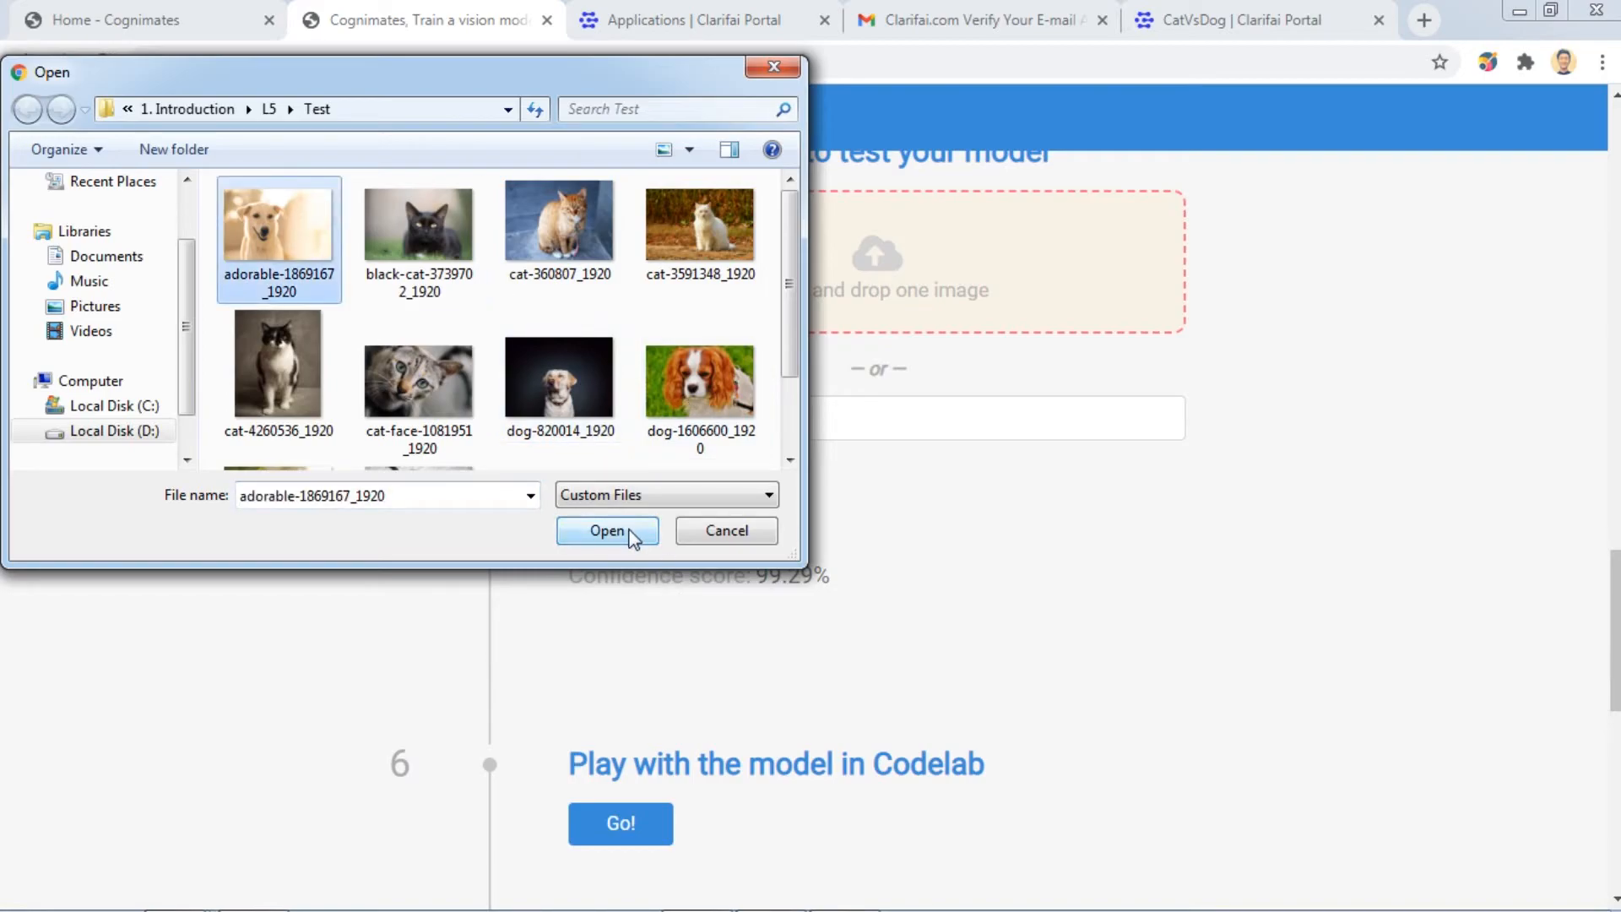
{"action": "left_click", "coordinate": [608, 531]}
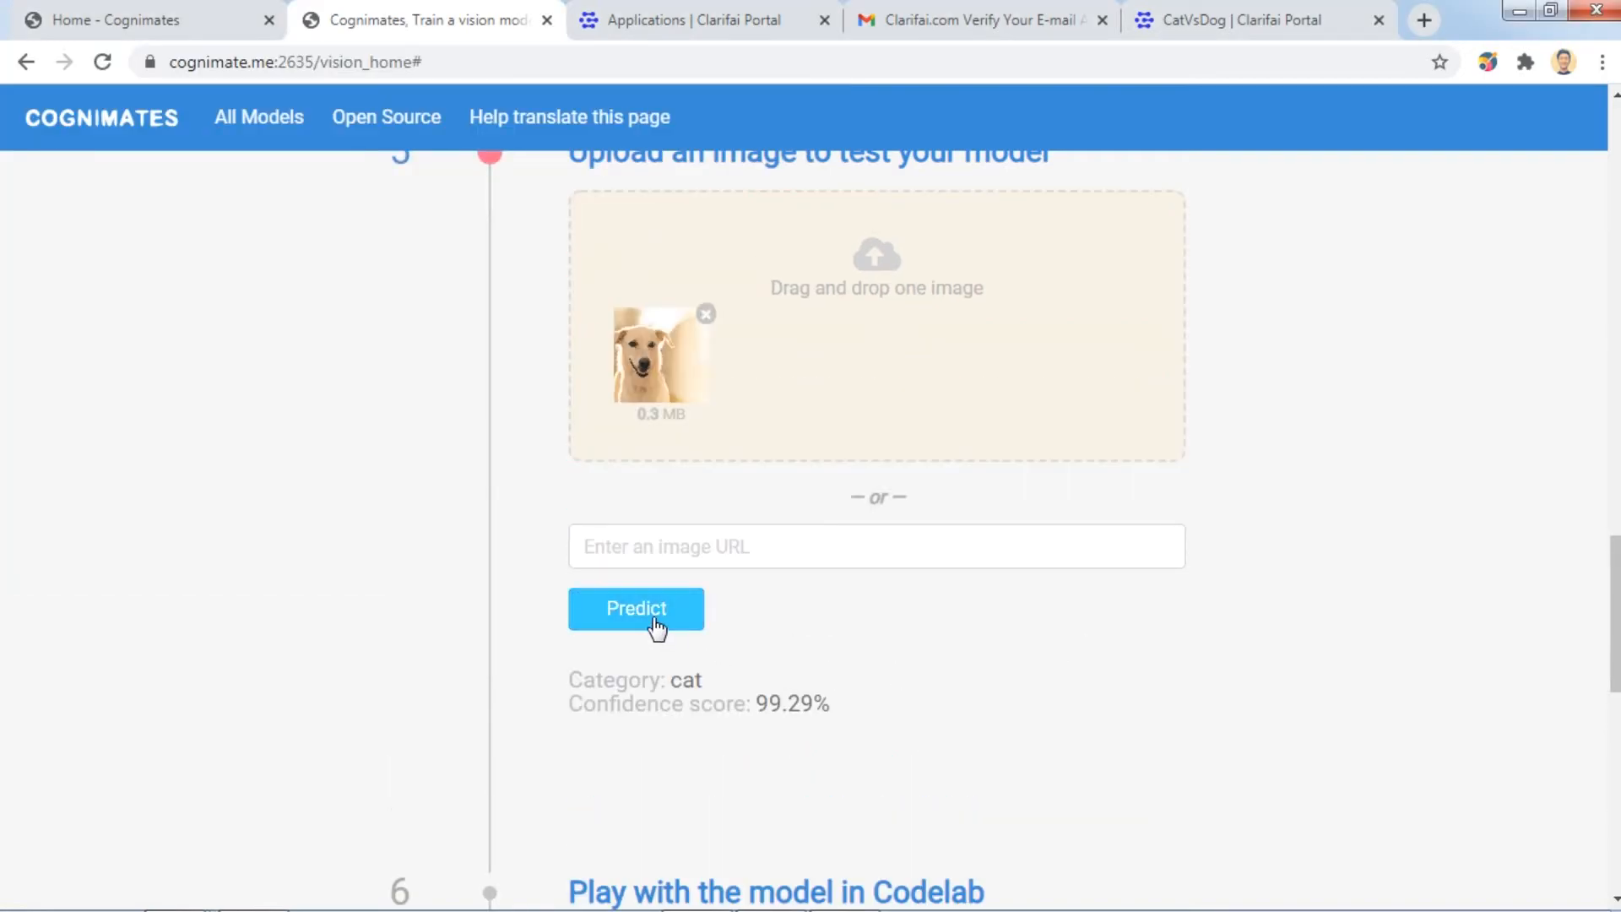
{"action": "left_click", "coordinate": [657, 627]}
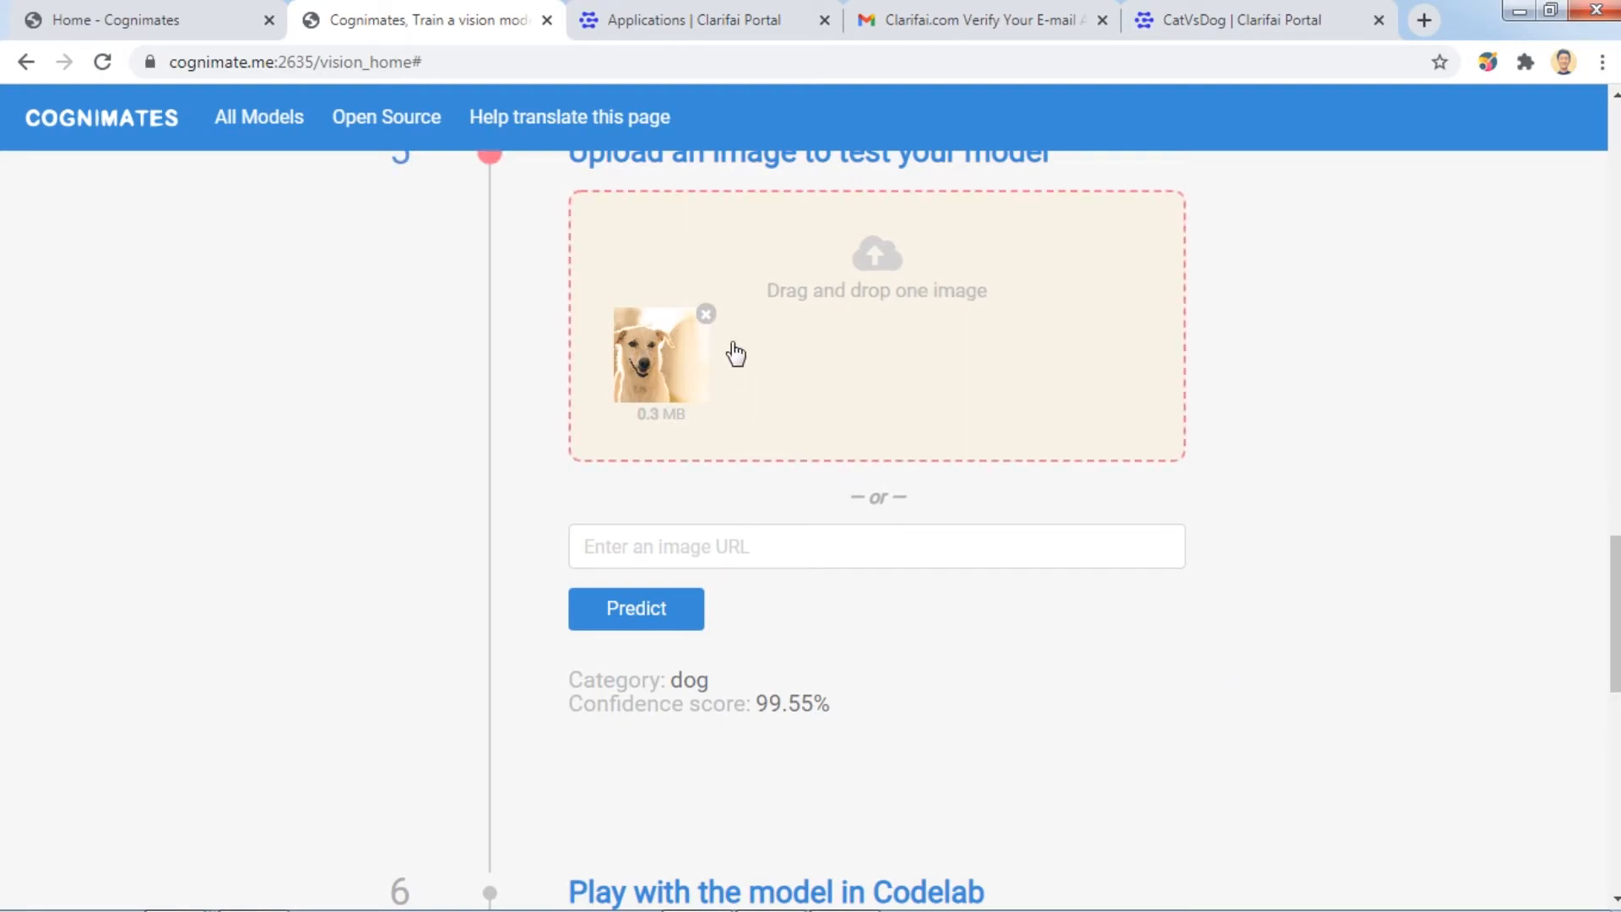
{"action": "left_click", "coordinate": [706, 314]}
Load the dog-1606600_1920 spaniel photo and predict it, getting dog at 57.00%.
{"action": "left_click", "coordinate": [890, 287]}
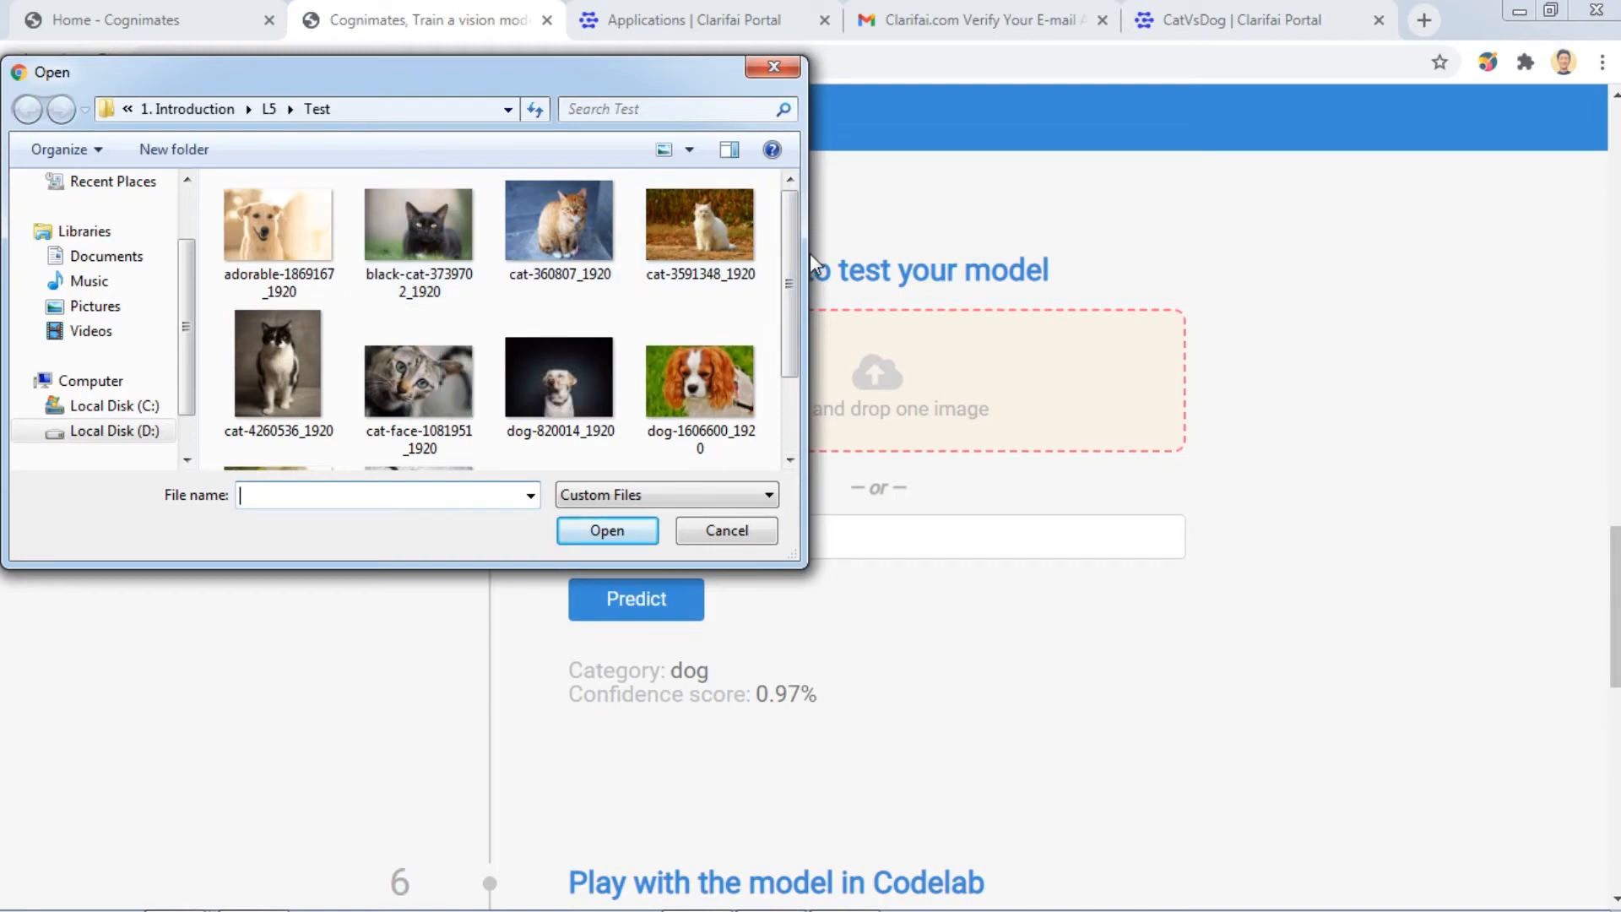
{"action": "mouse_move", "coordinate": [791, 262]}
{"action": "left_mouse_down"}
{"action": "mouse_move", "coordinate": [780, 371]}
{"action": "mouse_move", "coordinate": [801, 240]}
{"action": "left_mouse_up"}
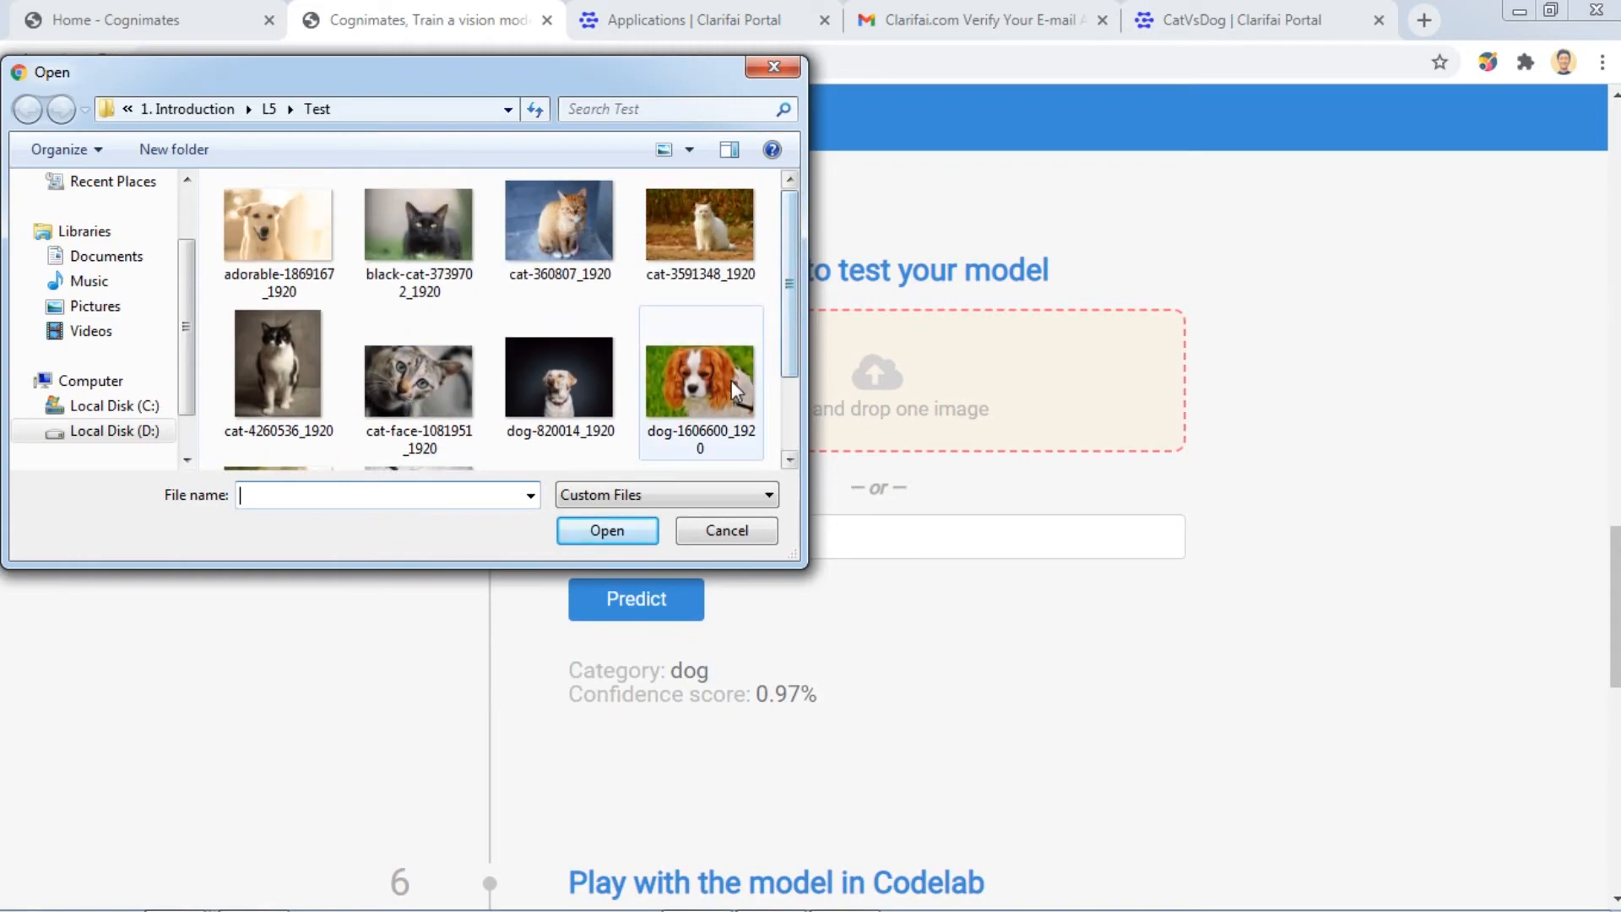
{"action": "left_click", "coordinate": [709, 382]}
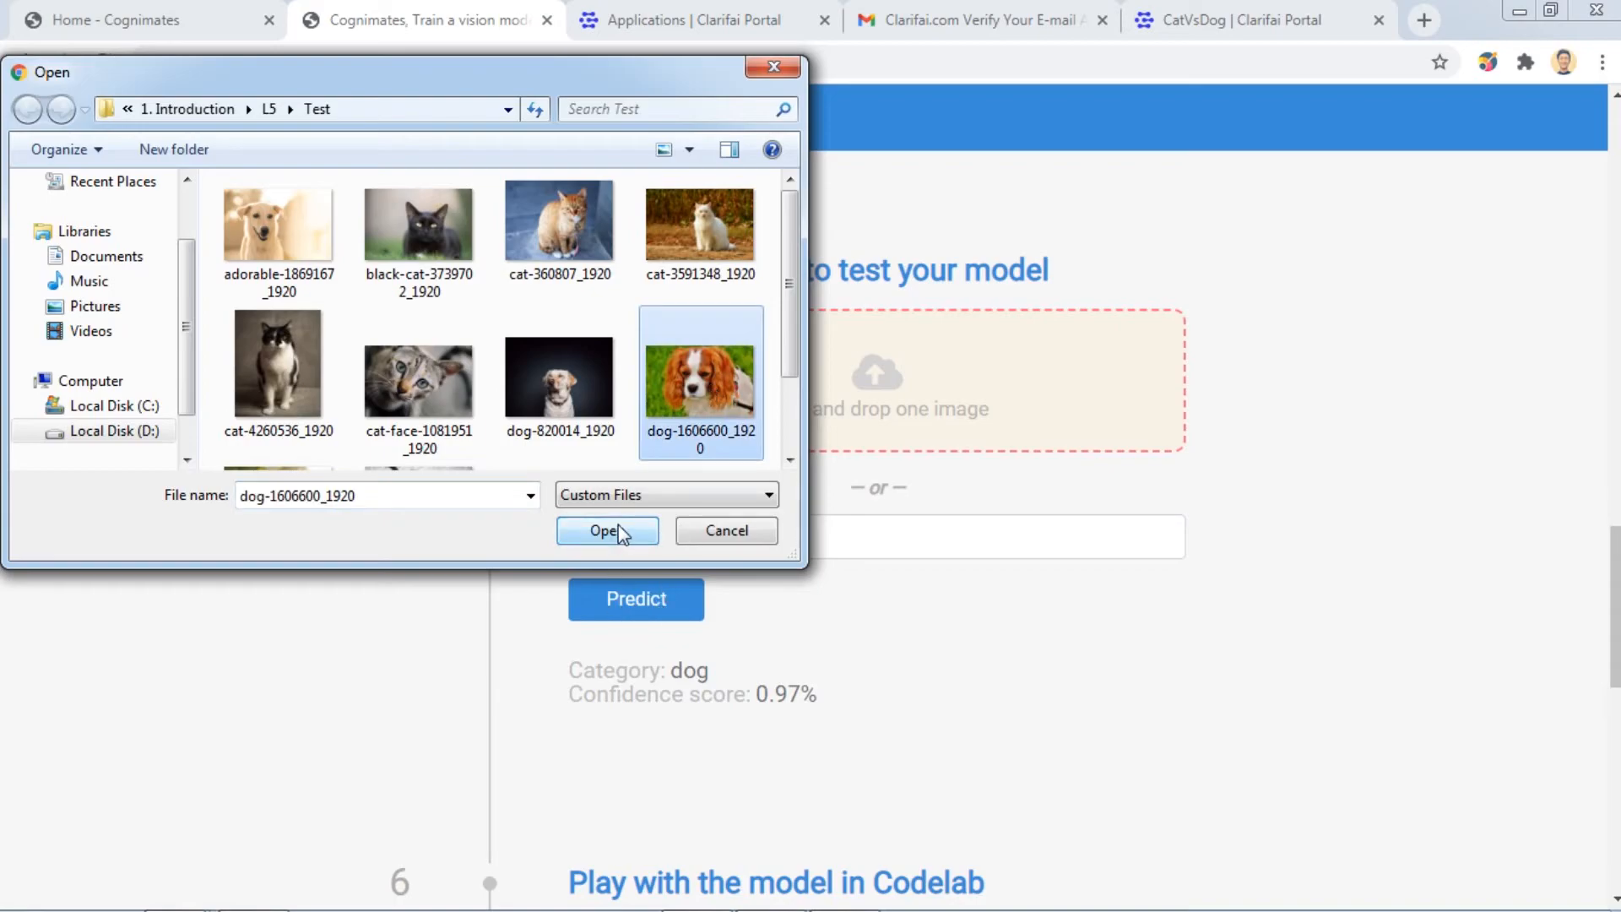
{"action": "left_click", "coordinate": [620, 532]}
{"action": "scroll", "coordinate": [1056, 608], "scroll_direction": "down", "scroll_amount": 1}
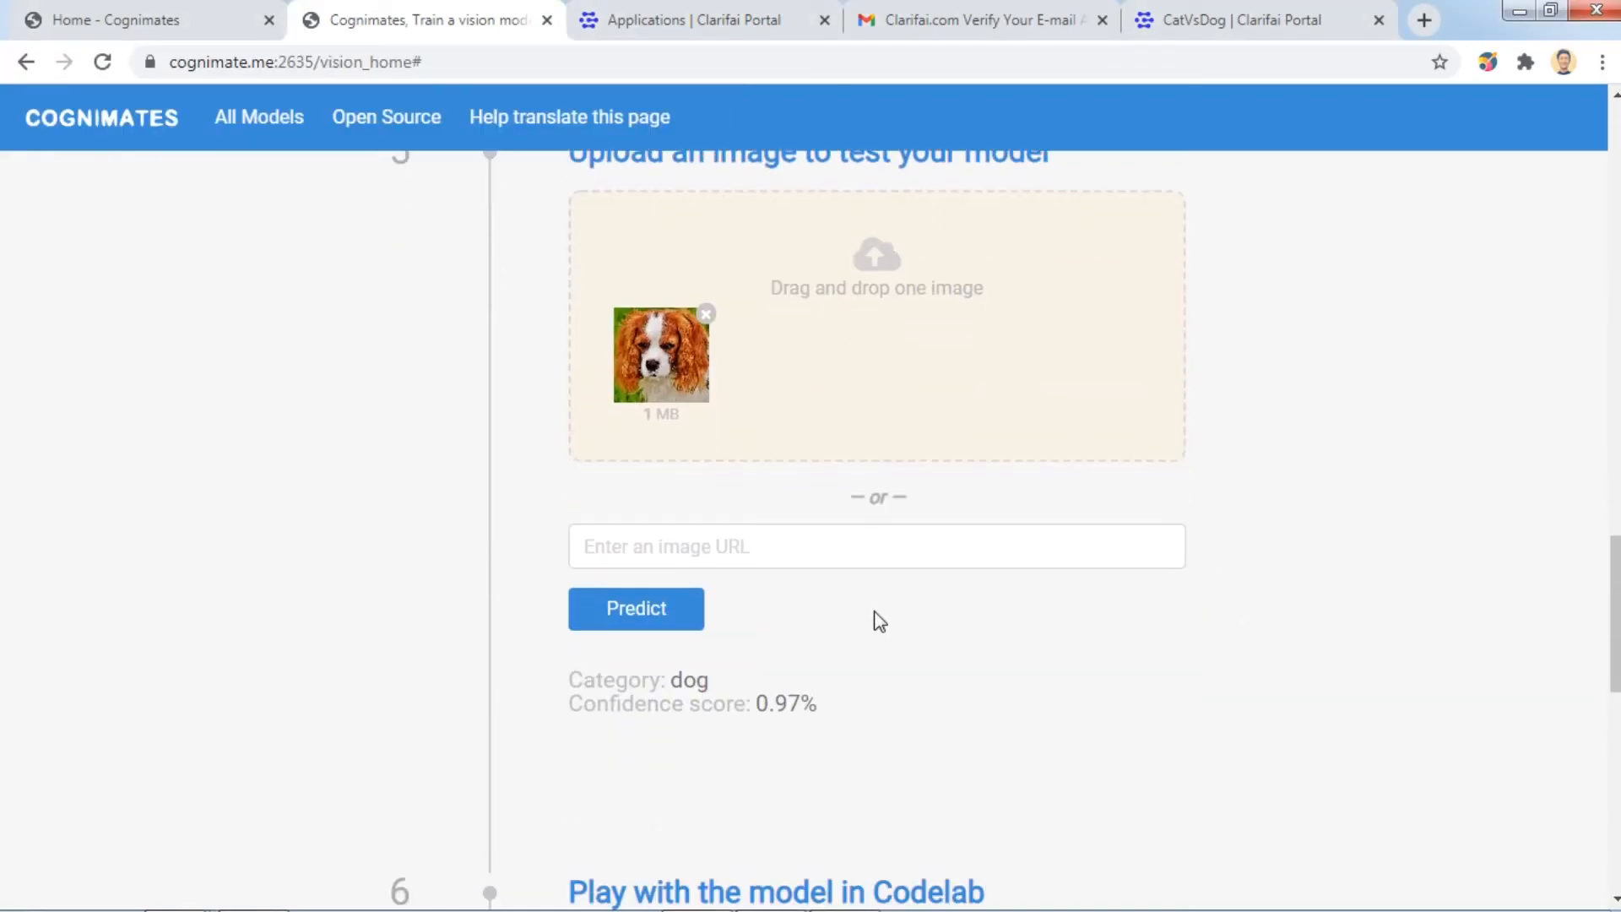
{"action": "left_click", "coordinate": [672, 613]}
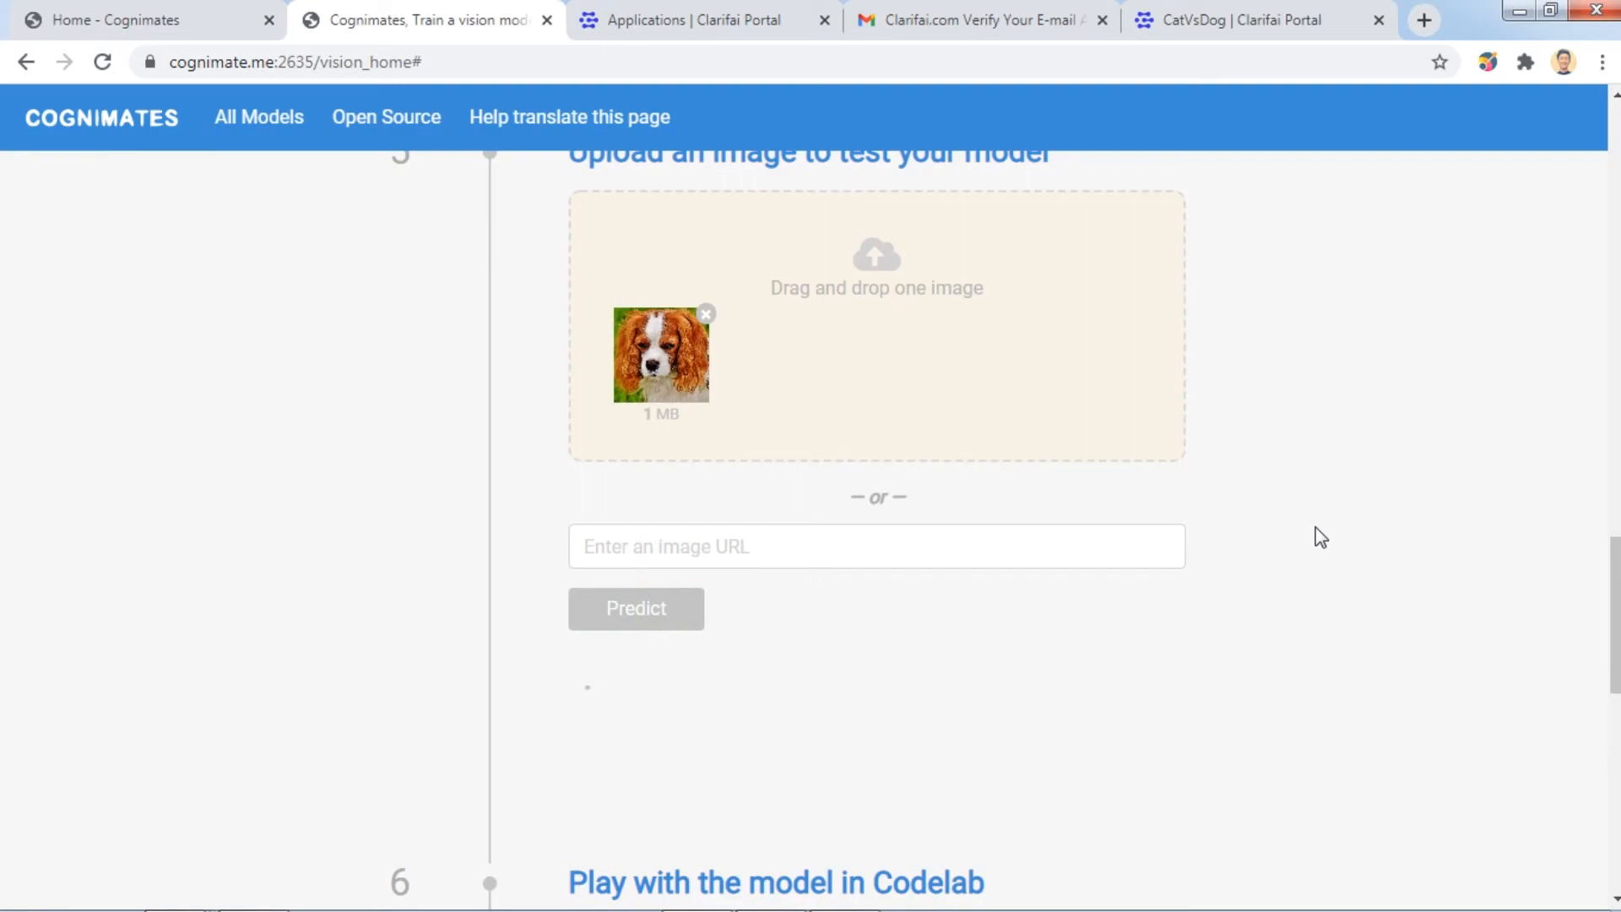